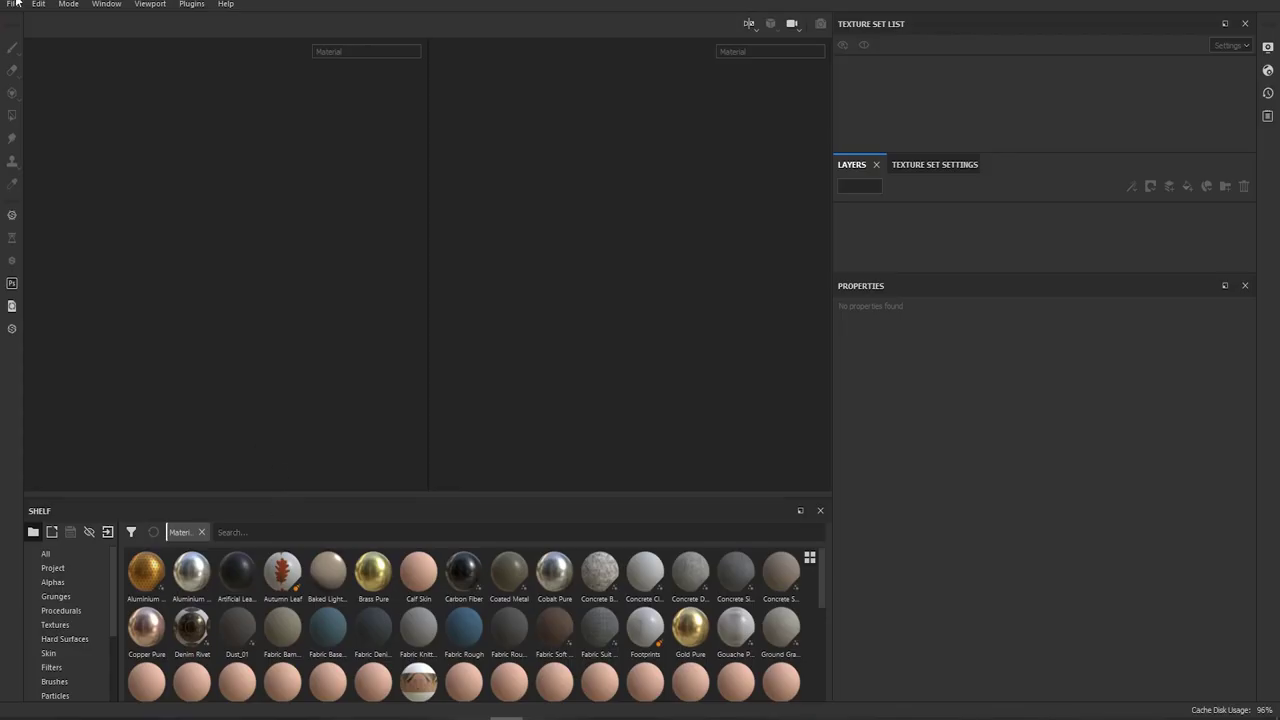
Create a new project from the Sabaton_UVs3 mesh with a 4096 document resolution
{"action": "left_click", "coordinate": [13, 4]}
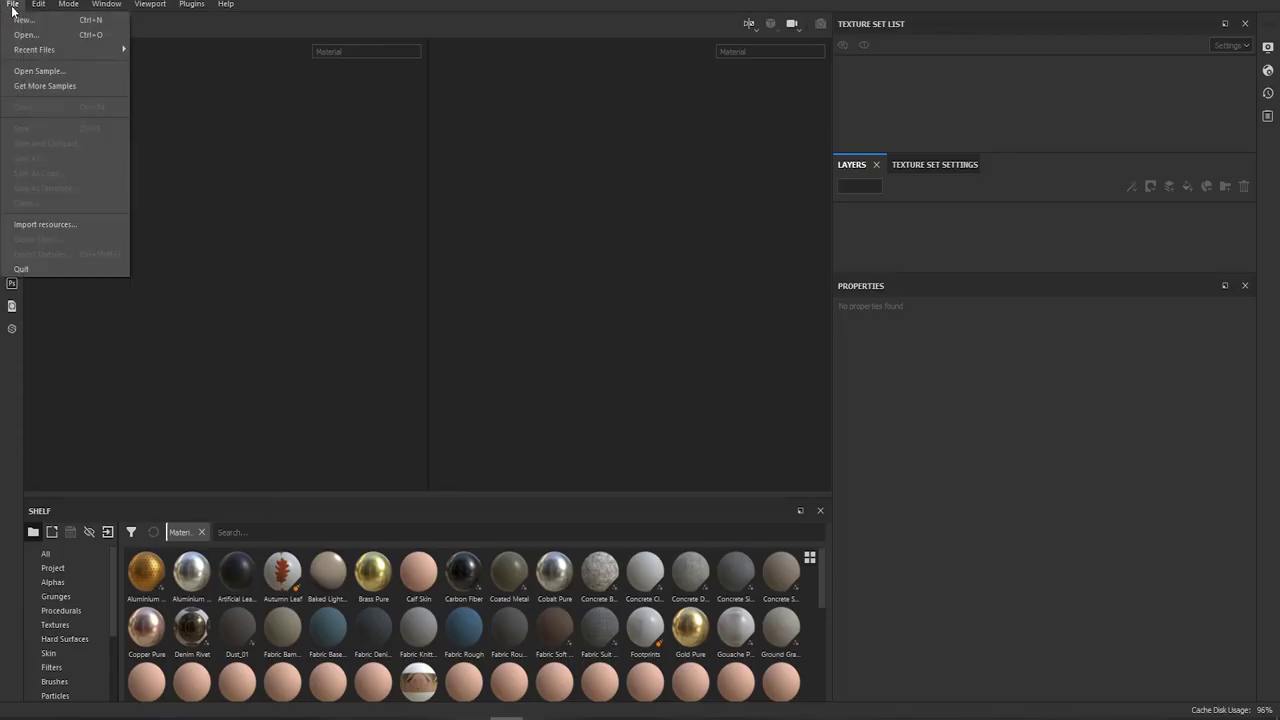
{"action": "left_click", "coordinate": [76, 21]}
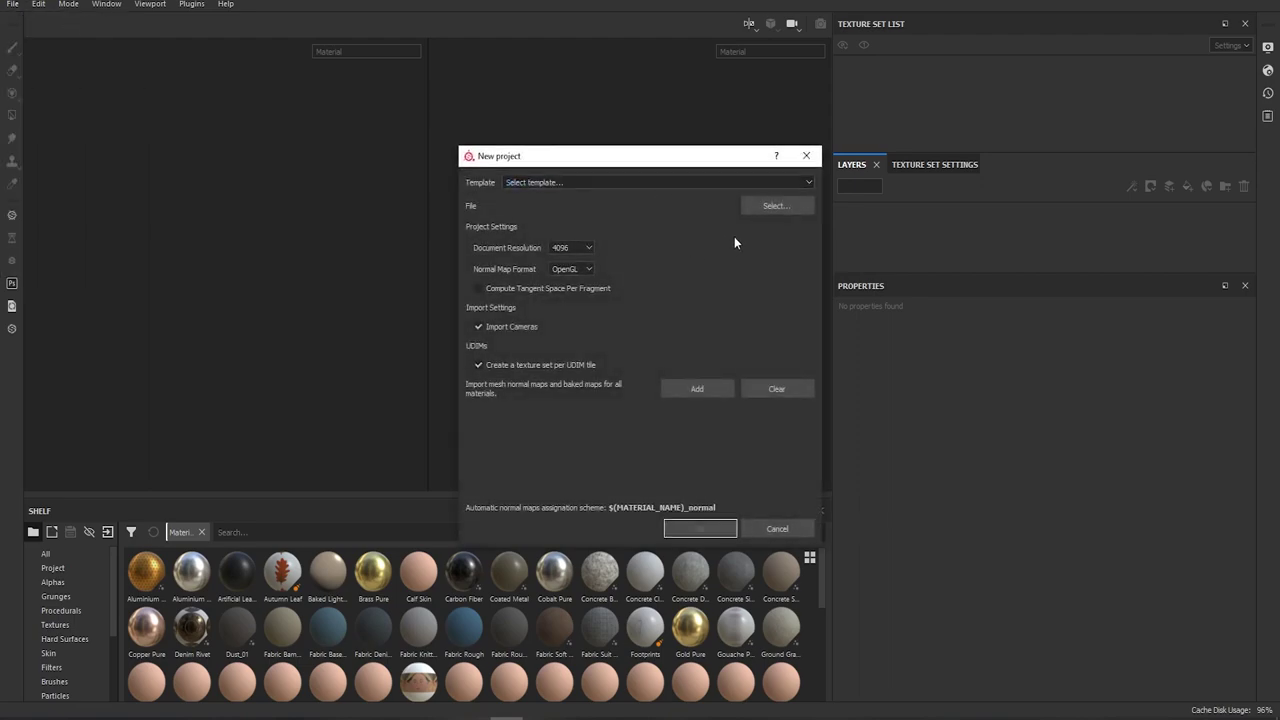
{"action": "left_click", "coordinate": [778, 206]}
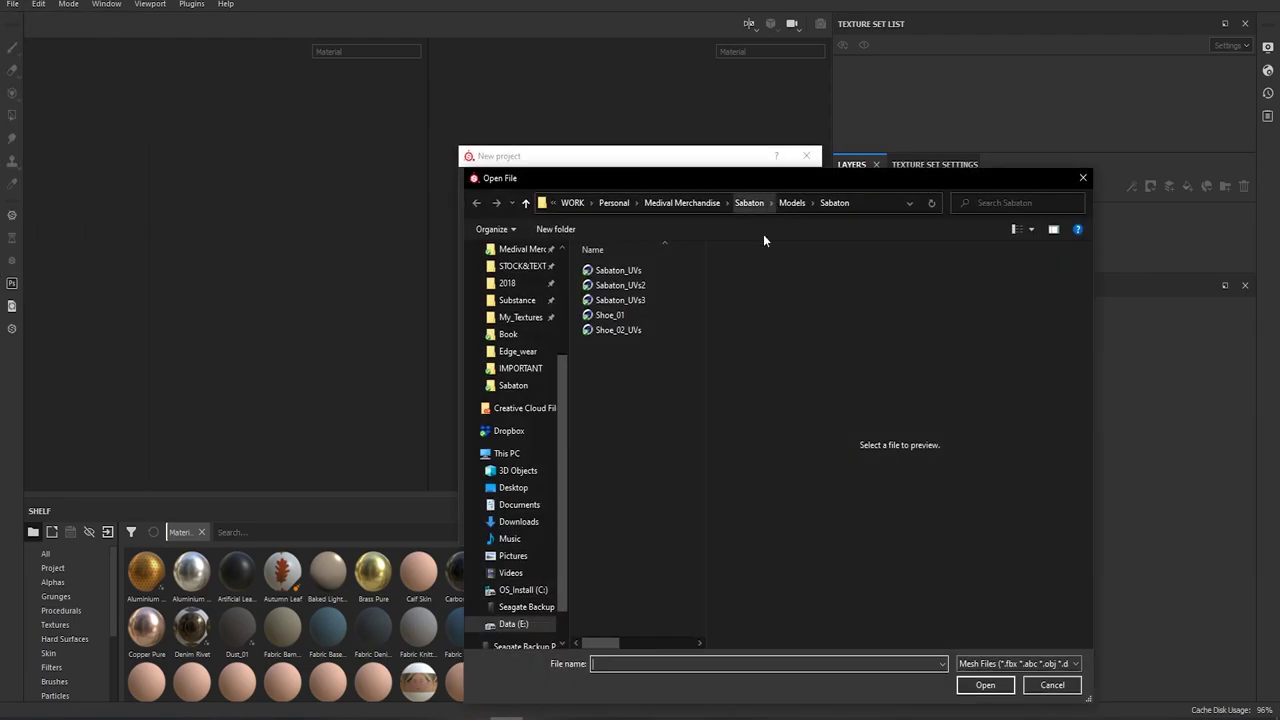
{"action": "double_click", "coordinate": [645, 296]}
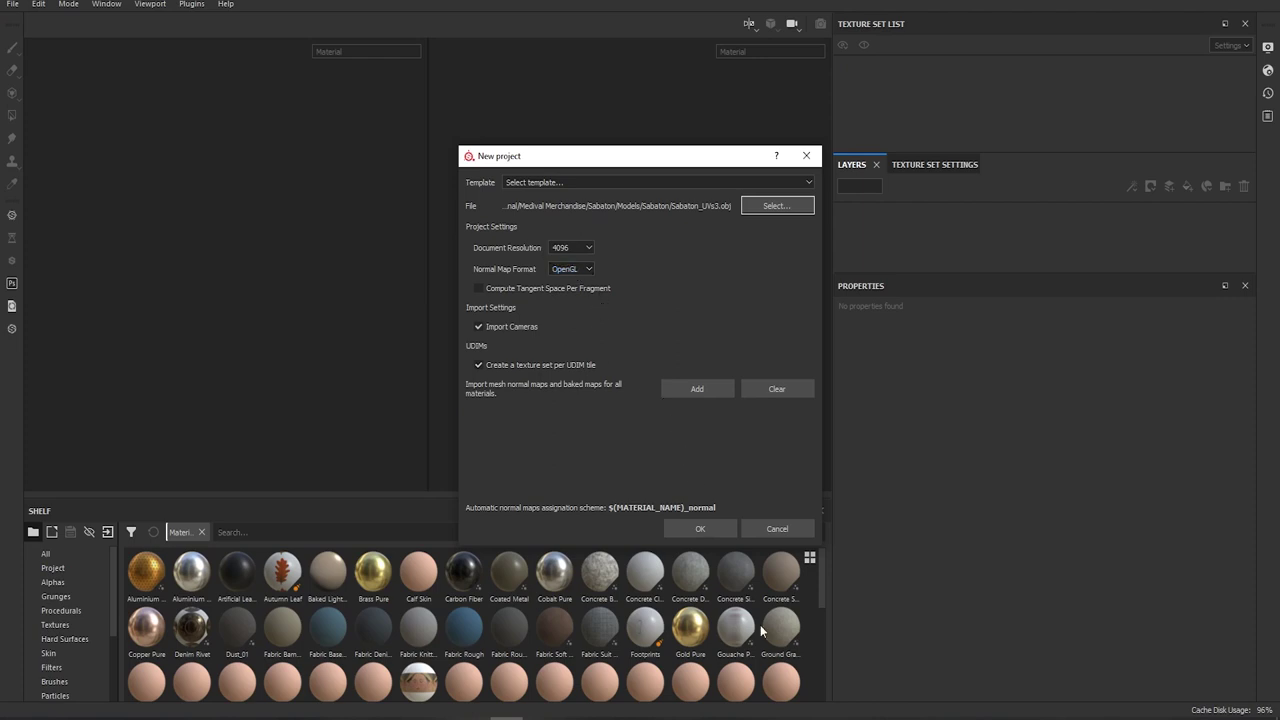
{"action": "left_click", "coordinate": [716, 528]}
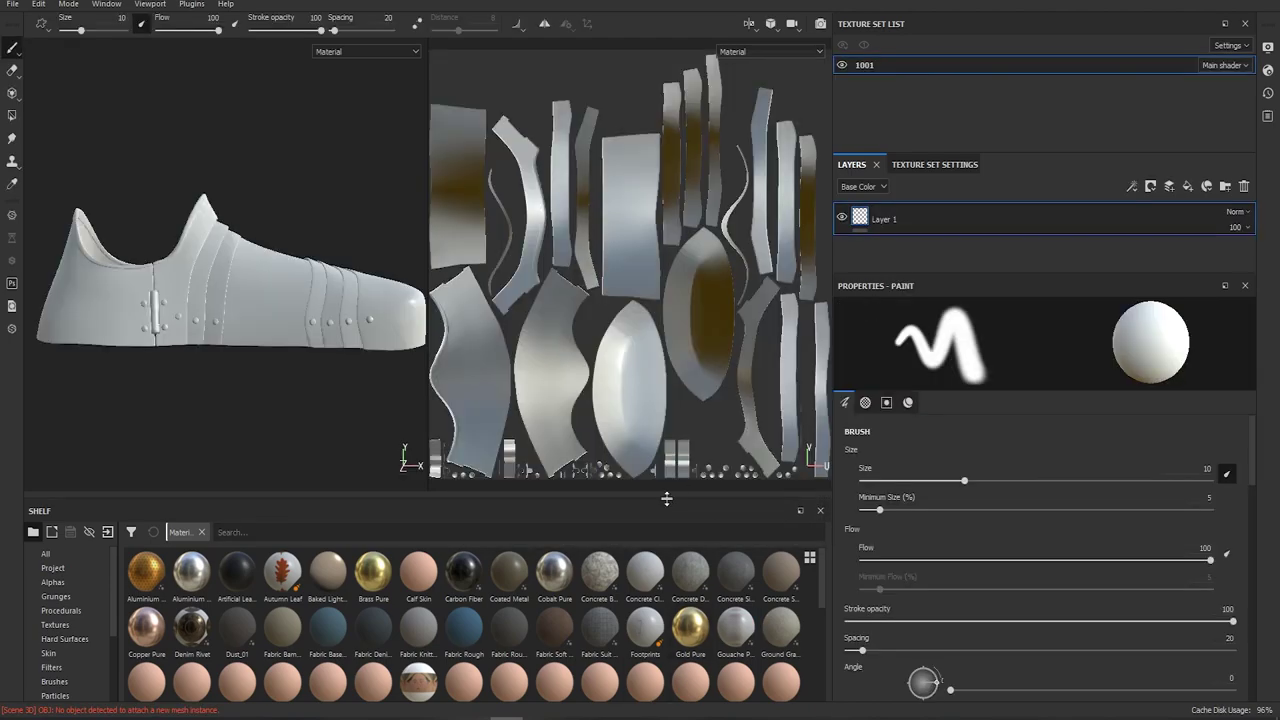
Add the Iron Raw Damaged material as a fill layer on the shoe and delete the empty Layer 1
{"action": "left_click_drag", "start_coordinate": [666, 493], "coordinate": [677, 320]}
{"action": "mouse_move", "coordinate": [740, 570]}
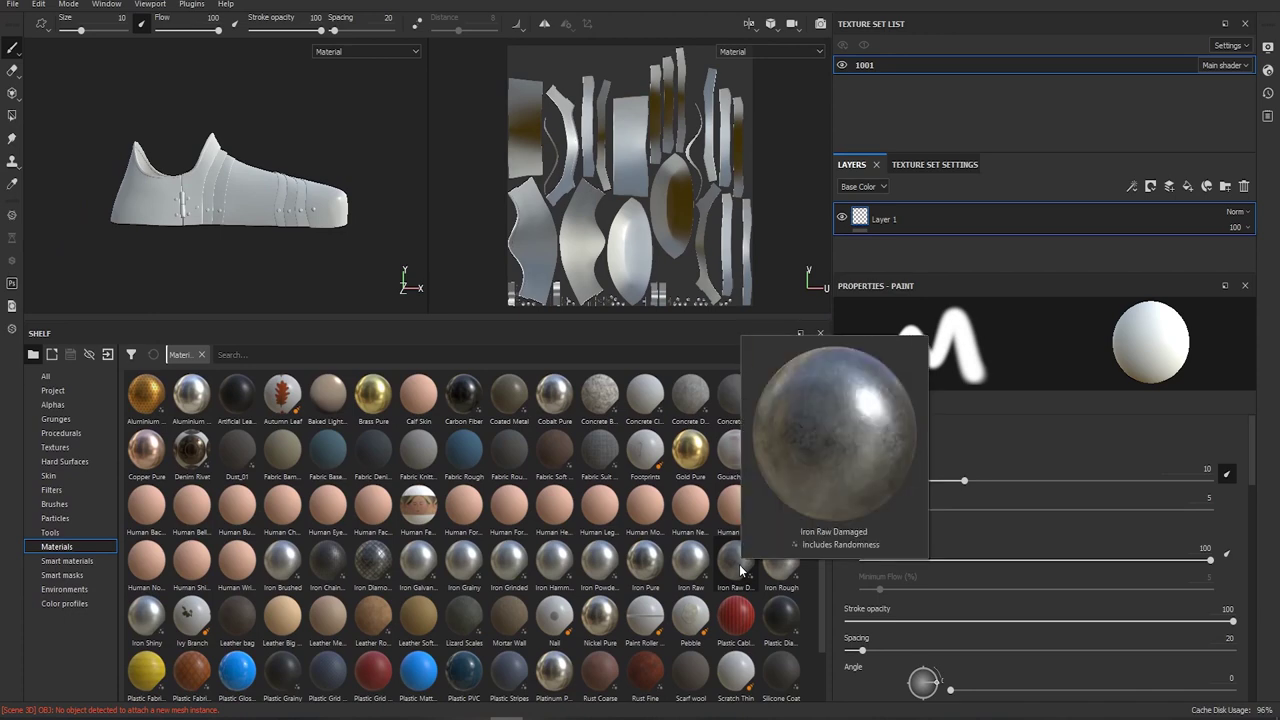
{"action": "left_click_drag", "start_coordinate": [740, 570], "coordinate": [914, 240]}
{"action": "key", "text": "Delete"}
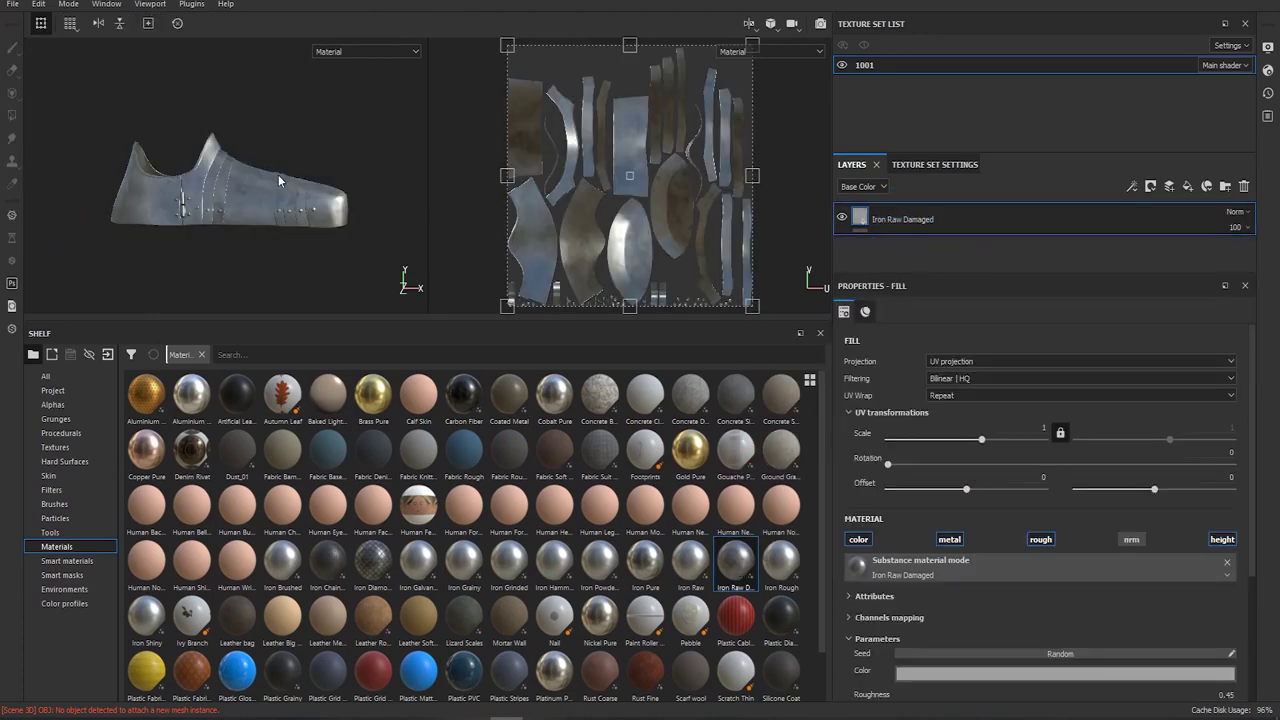
Enlarge the 3D viewport by shrinking the 2D UV view and the shelf
{"action": "scroll", "coordinate": [258, 190], "scroll_direction": "up", "scroll_amount": 4}
{"action": "scroll", "coordinate": [269, 197], "scroll_direction": "down", "scroll_amount": 4}
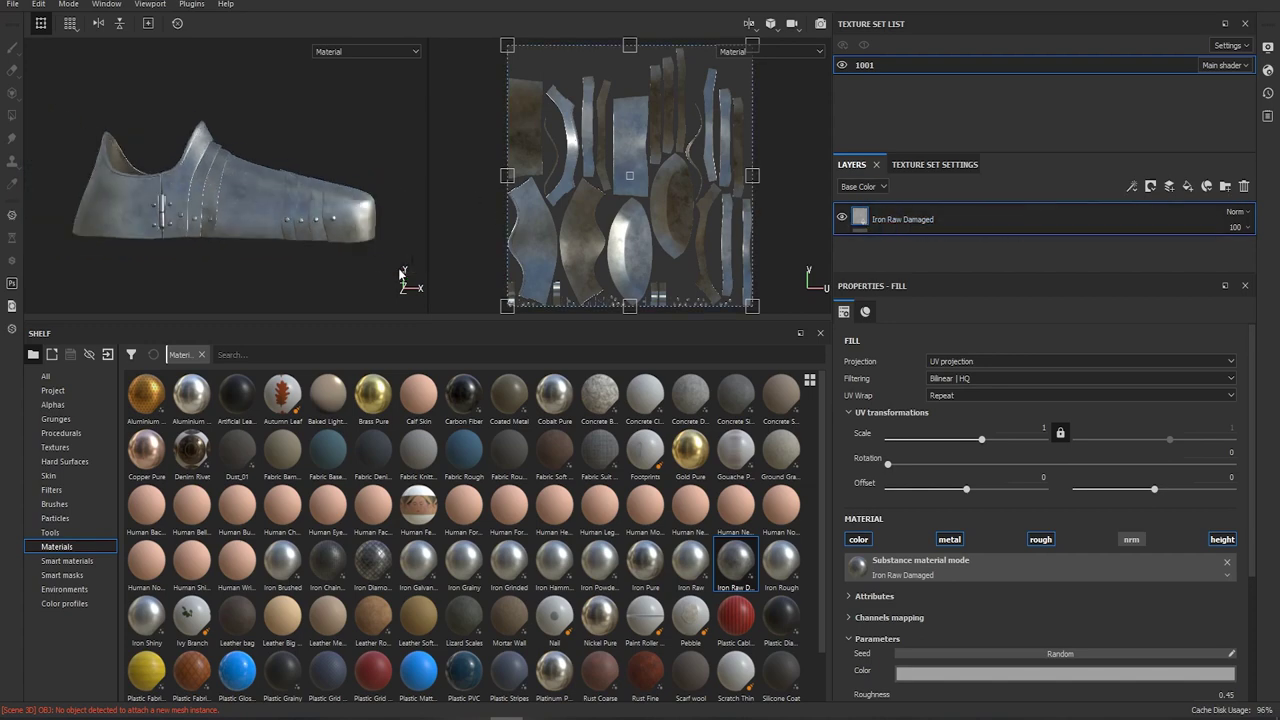
{"action": "left_click_drag", "start_coordinate": [428, 263], "coordinate": [586, 263]}
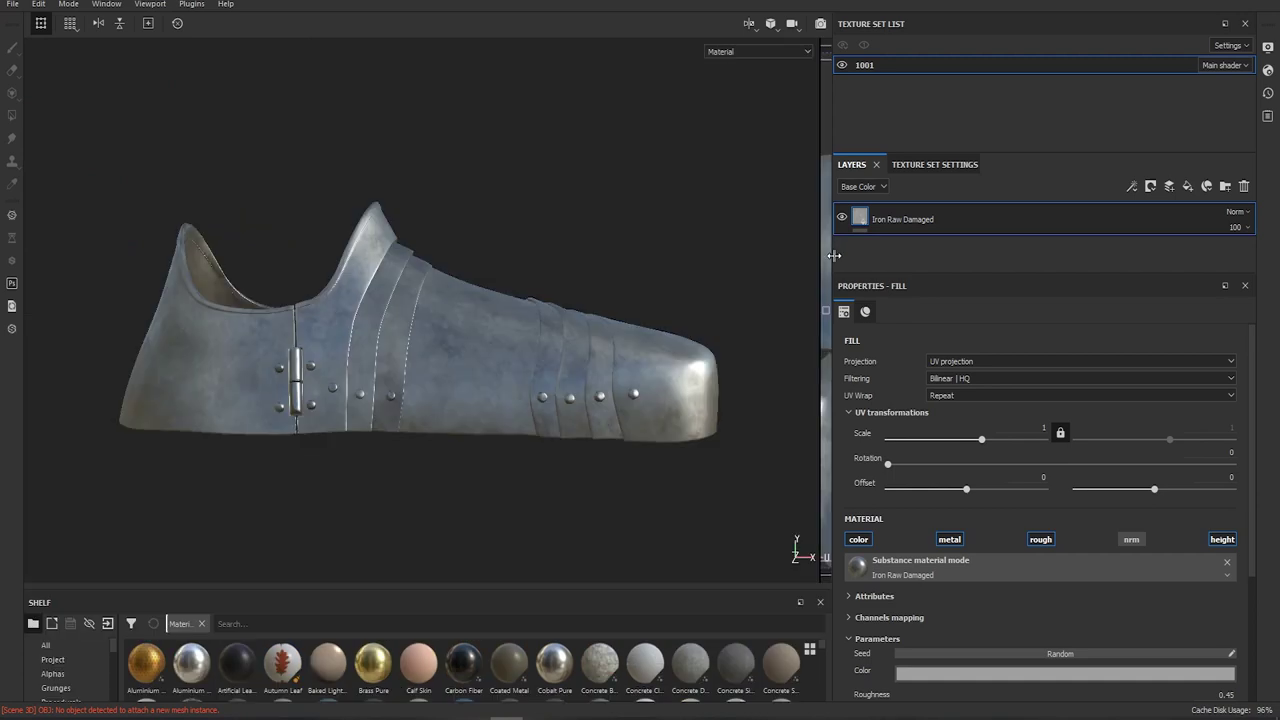
{"action": "scroll", "coordinate": [579, 378], "scroll_direction": "up", "scroll_amount": 3}
{"action": "scroll", "coordinate": [542, 478], "scroll_direction": "down", "scroll_amount": 2}
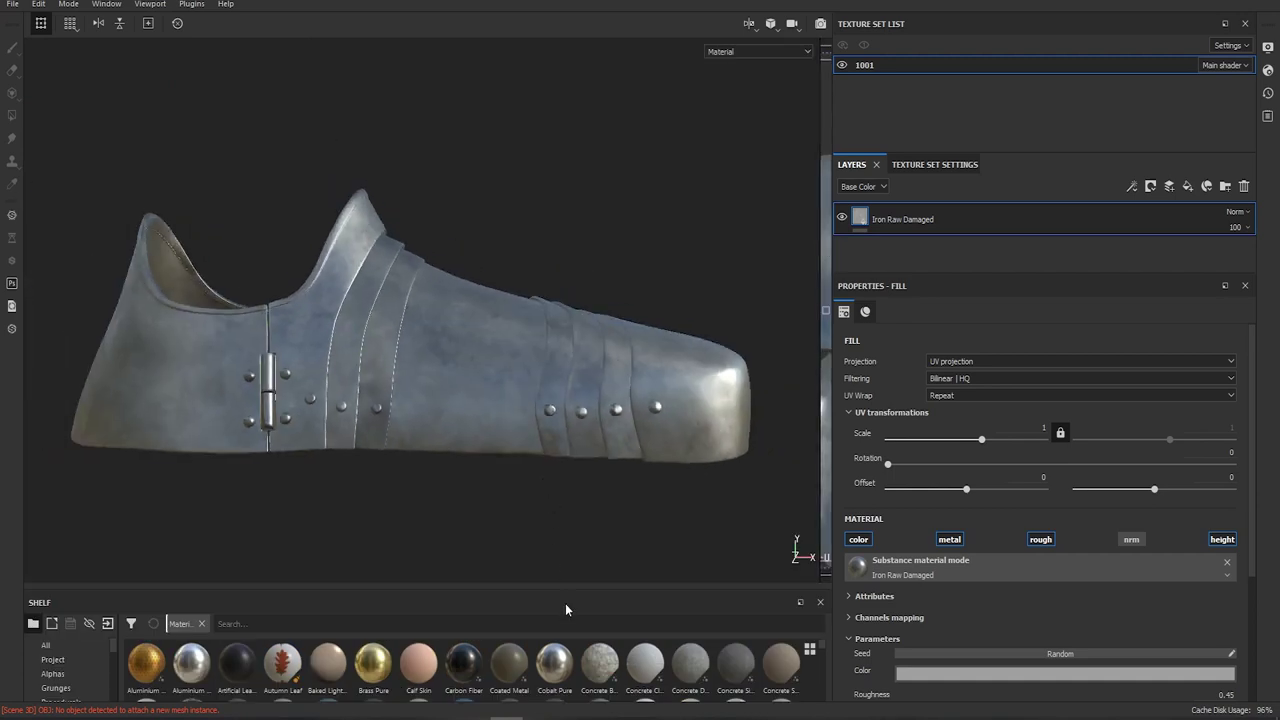
{"action": "left_click_drag", "start_coordinate": [565, 590], "coordinate": [565, 603]}
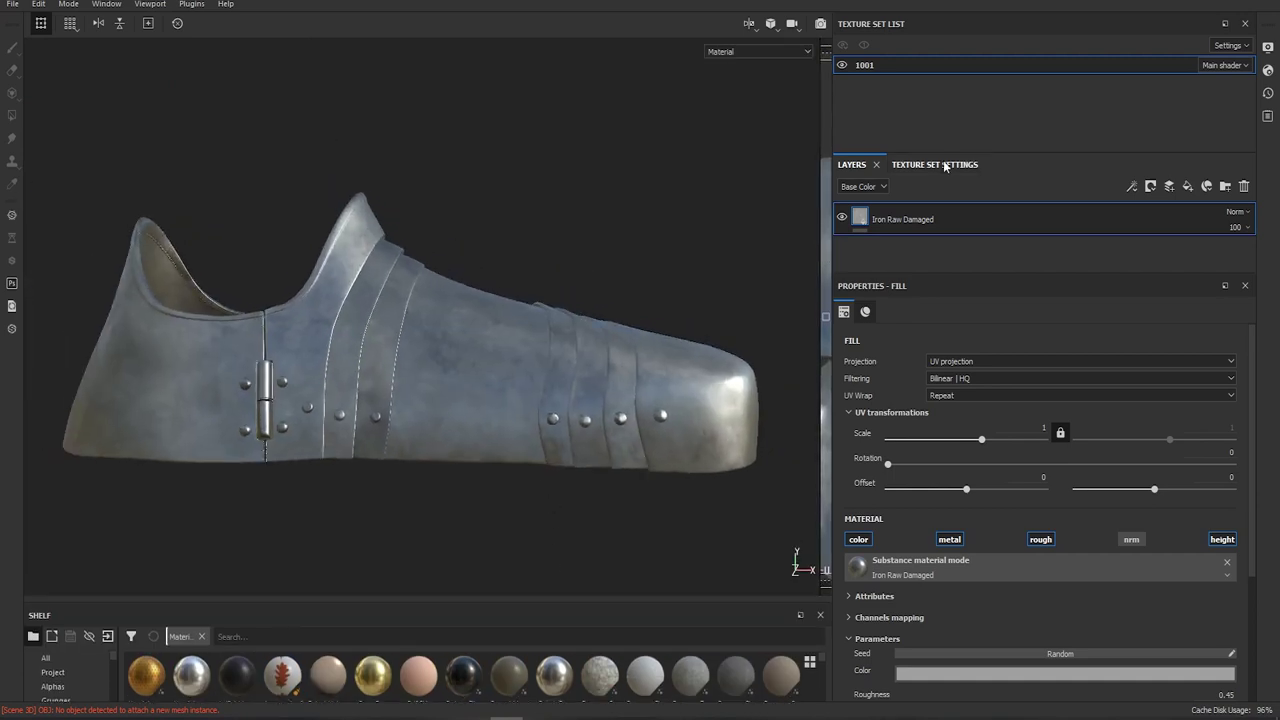
Open the mesh map baking settings, set the output size to 4096 and use the low poly mesh as the high poly mesh
{"action": "left_click", "coordinate": [945, 165]}
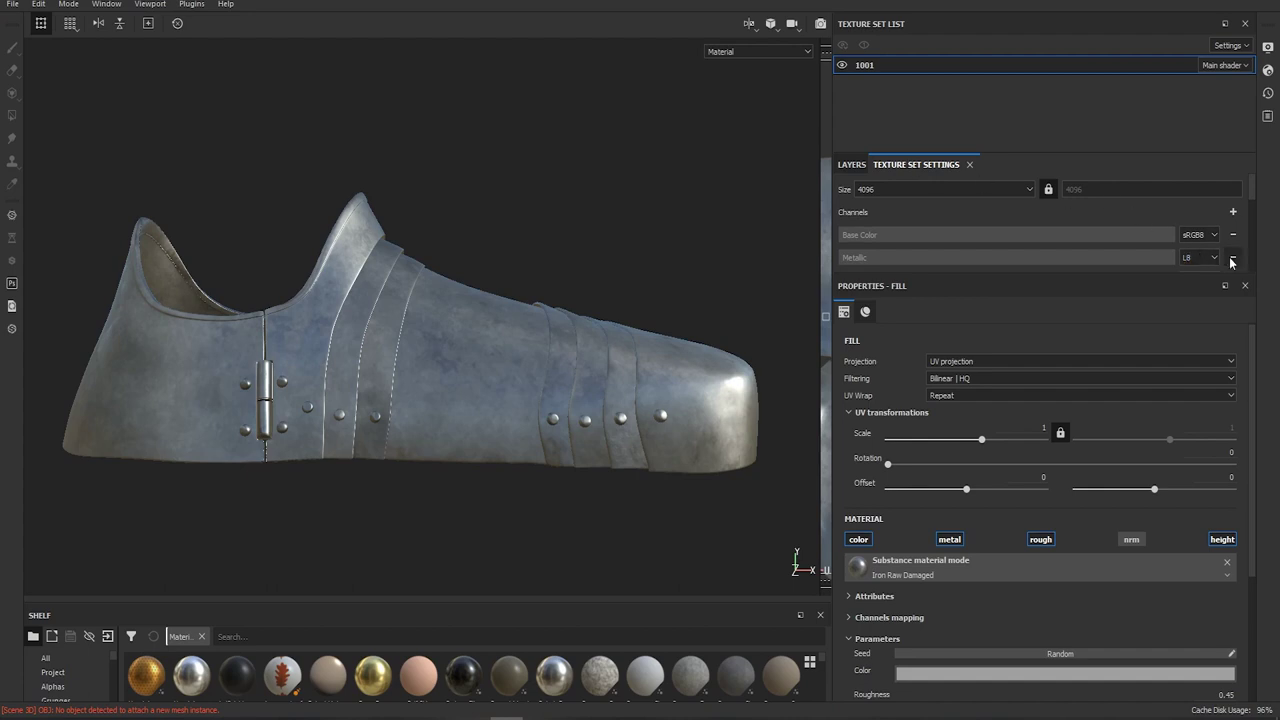
{"action": "left_click_drag", "start_coordinate": [1169, 276], "coordinate": [1180, 546]}
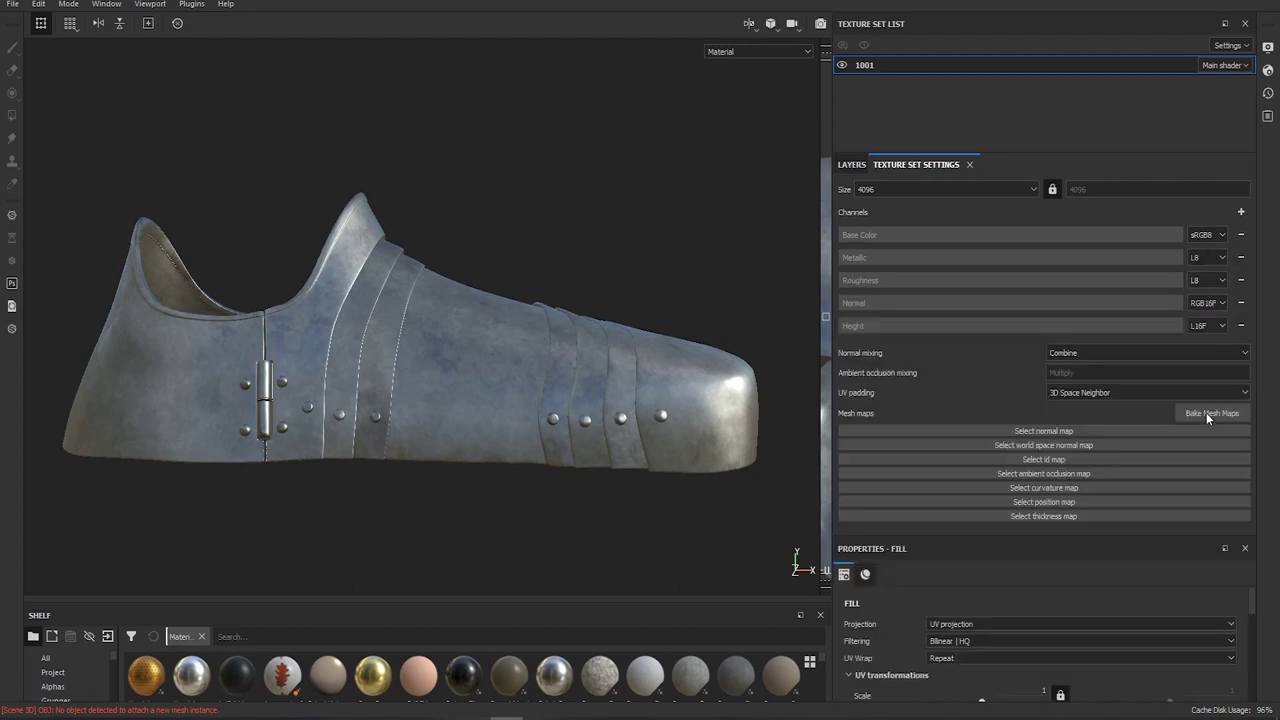
{"action": "left_click", "coordinate": [1206, 412]}
{"action": "left_click_drag", "start_coordinate": [578, 112], "coordinate": [908, 143]}
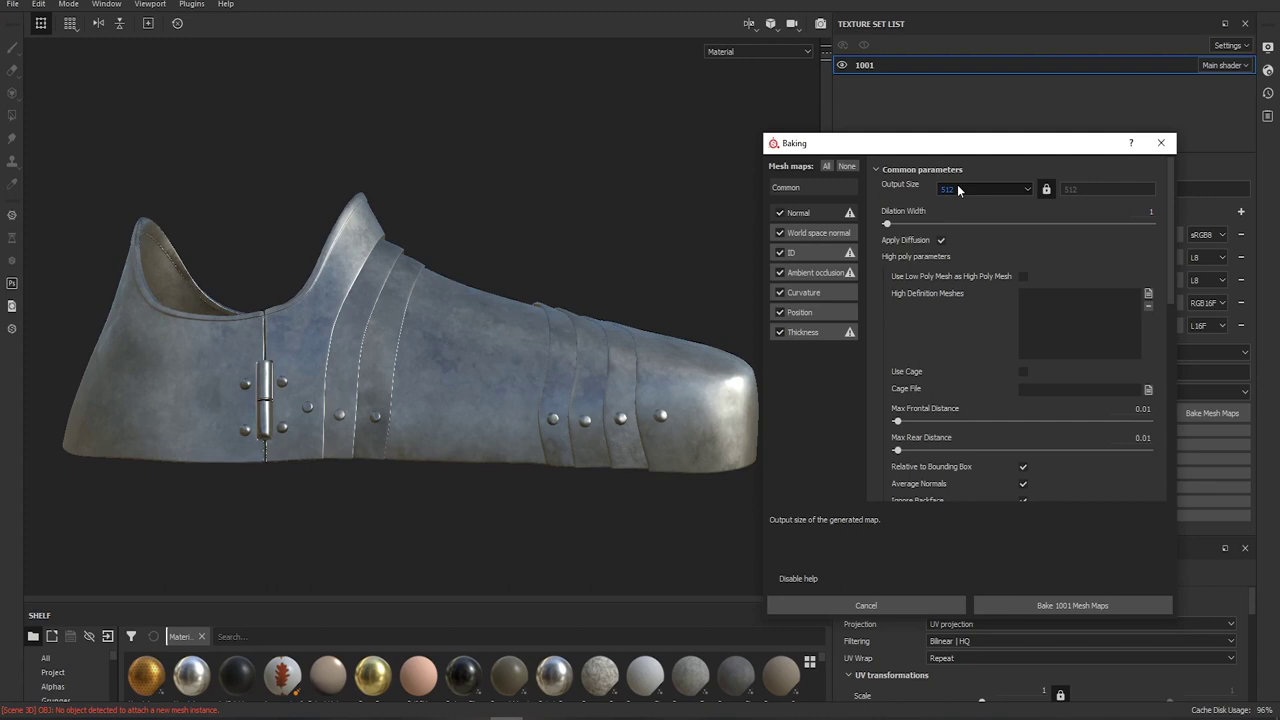
{"action": "left_click", "coordinate": [958, 190]}
{"action": "left_click", "coordinate": [972, 263]}
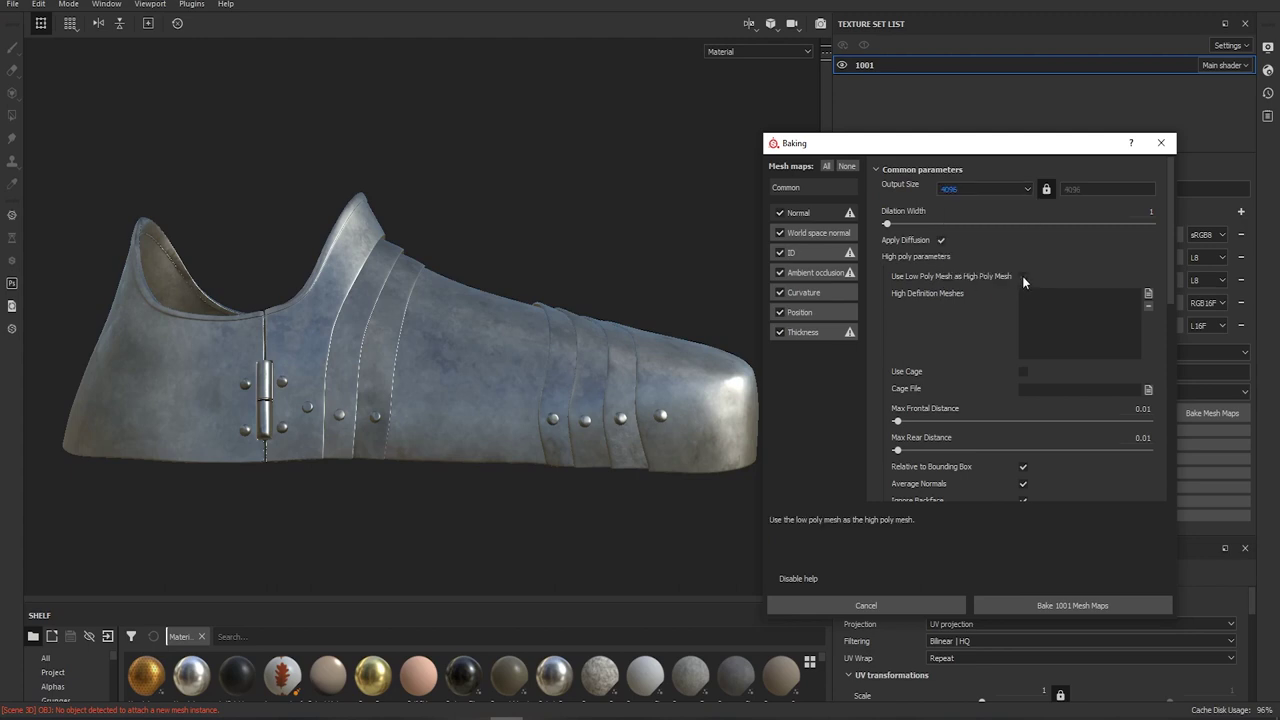
{"action": "left_click", "coordinate": [1022, 276]}
Set the curvature baker to the Per Vertex algorithm with seams disabled, and bake the 1001 mesh maps
{"action": "left_click", "coordinate": [809, 233]}
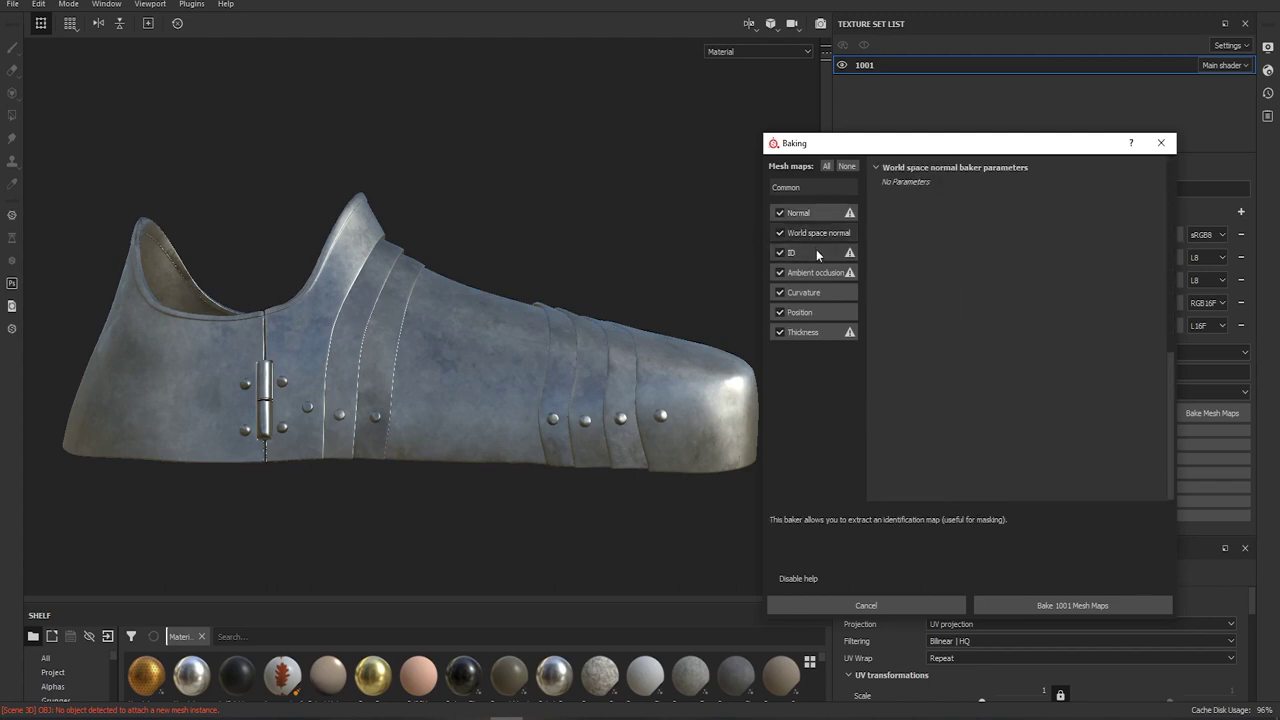
{"action": "left_click", "coordinate": [818, 292]}
{"action": "left_click", "coordinate": [966, 184]}
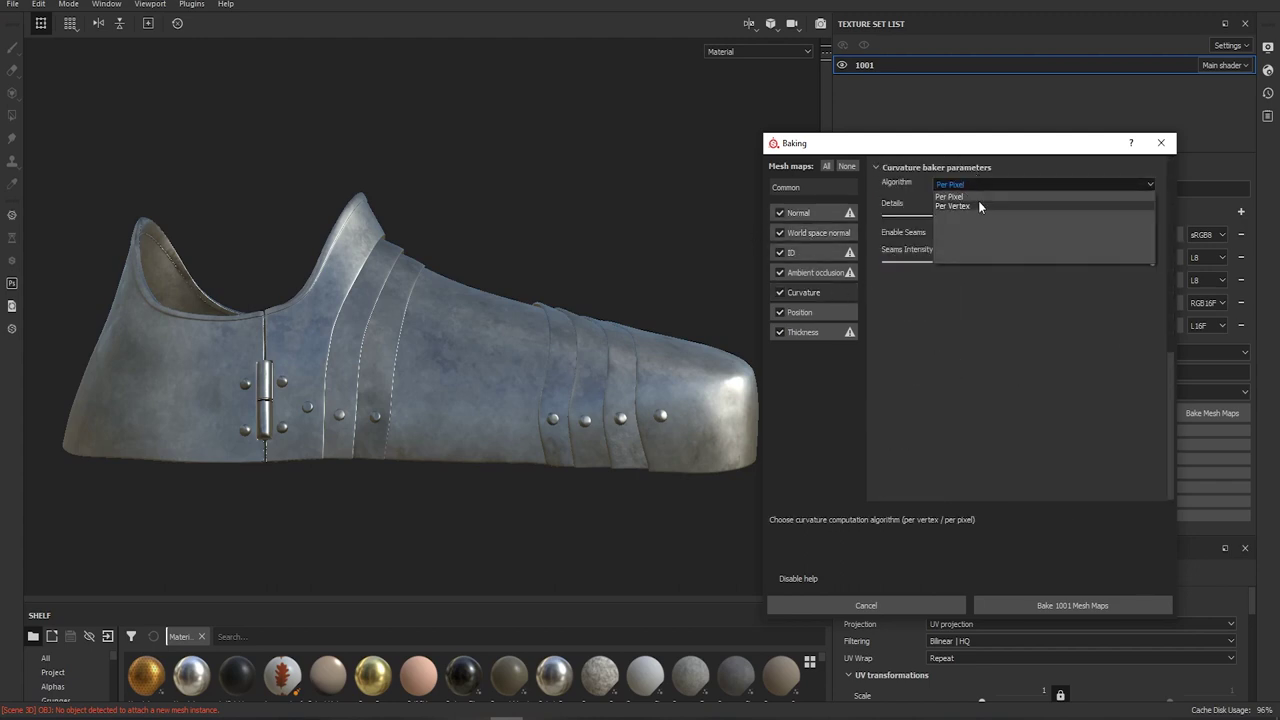
{"action": "left_click", "coordinate": [978, 205]}
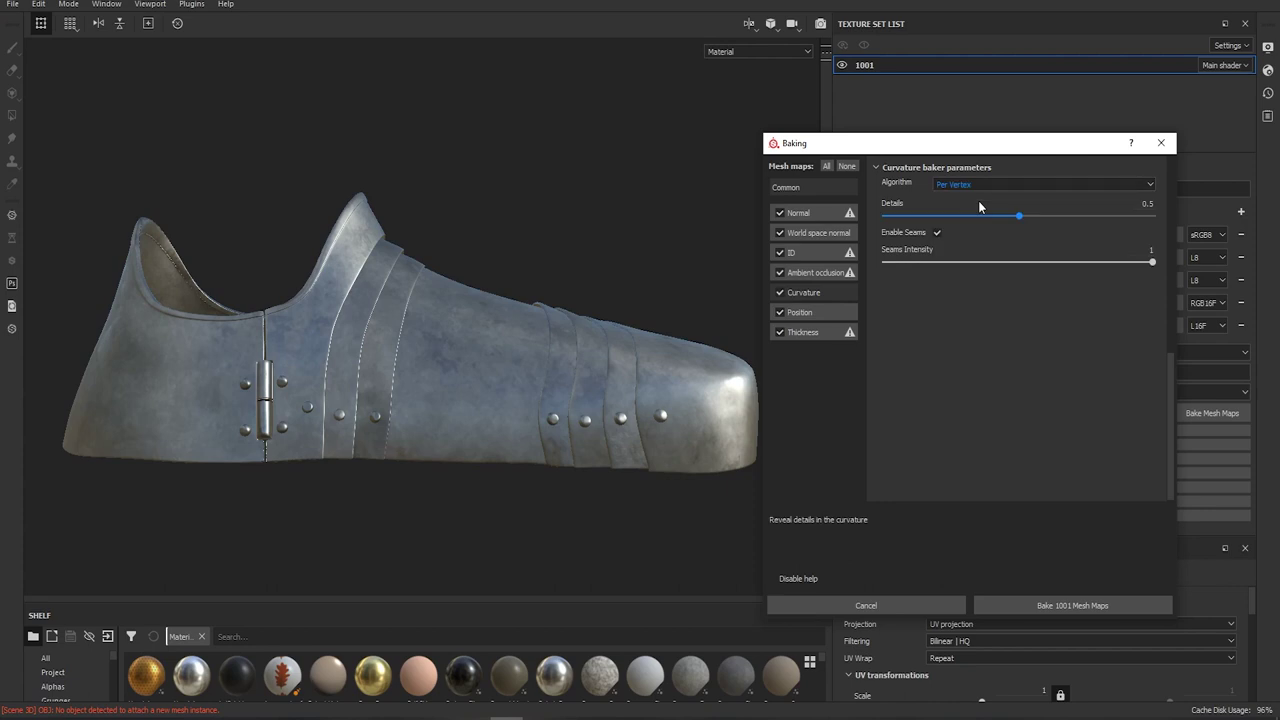
{"action": "left_click", "coordinate": [935, 231]}
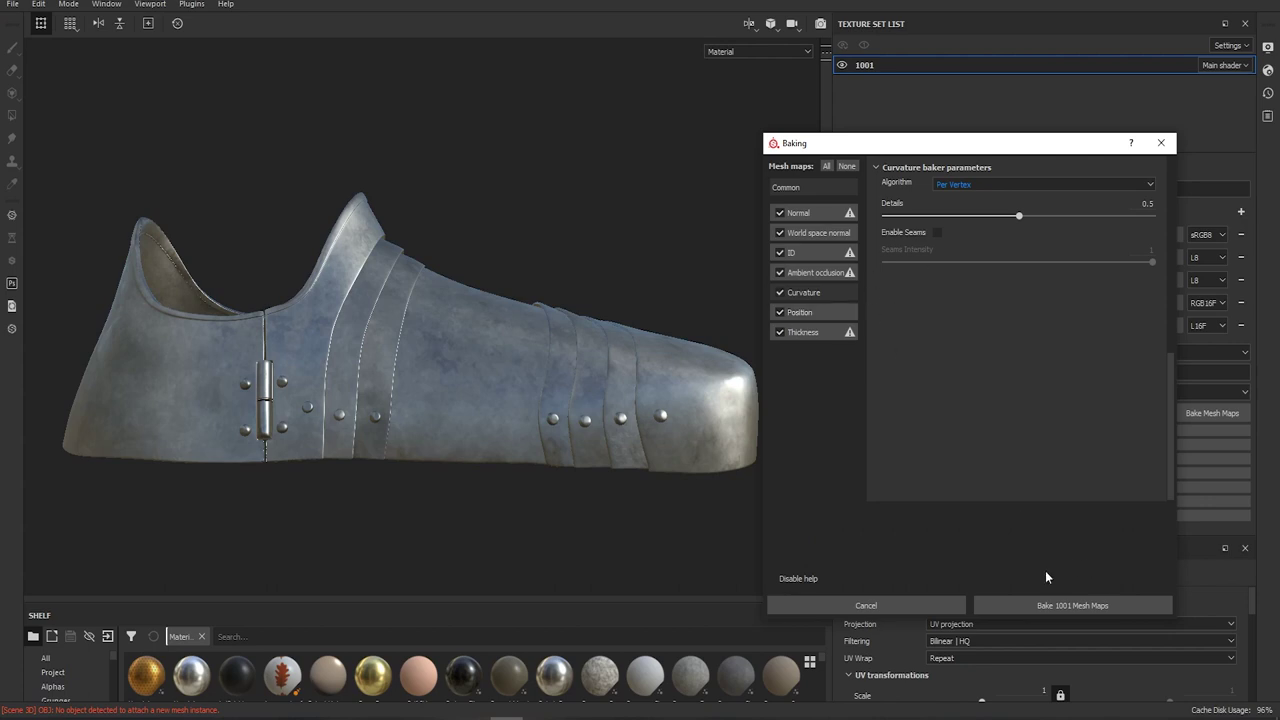
{"action": "left_click", "coordinate": [1055, 605]}
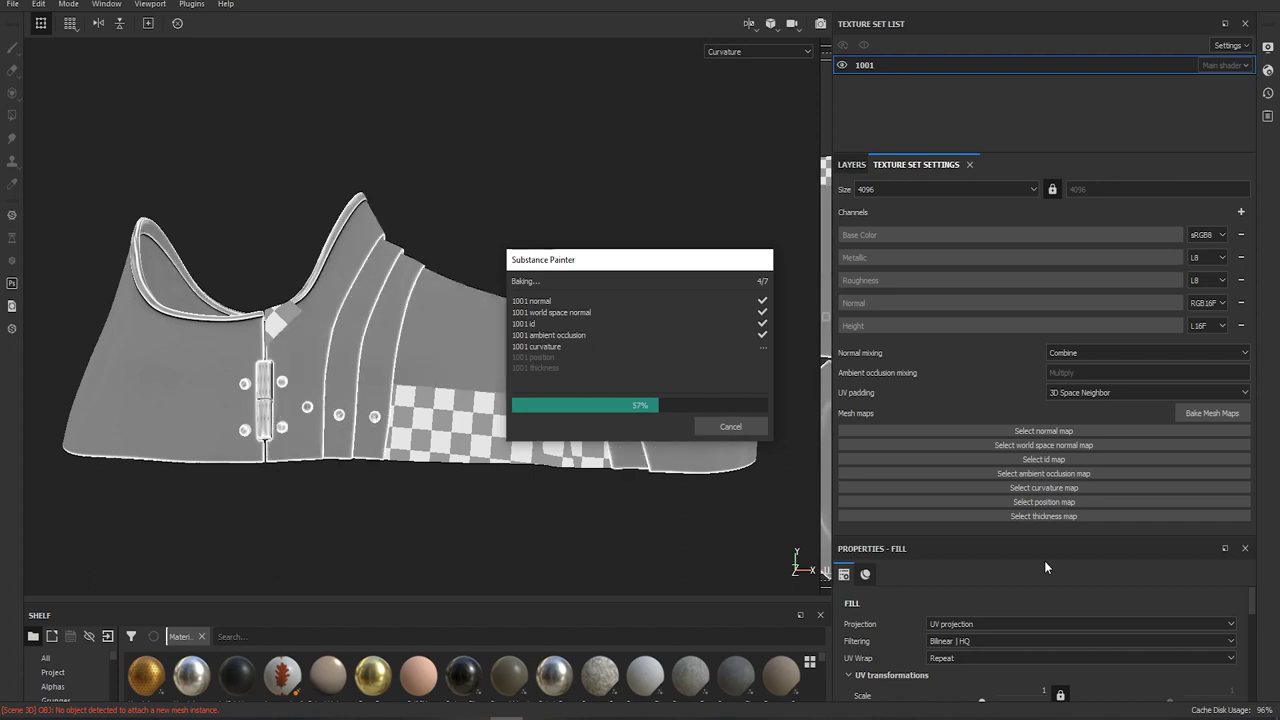
{"action": "left_click", "coordinate": [727, 427]}
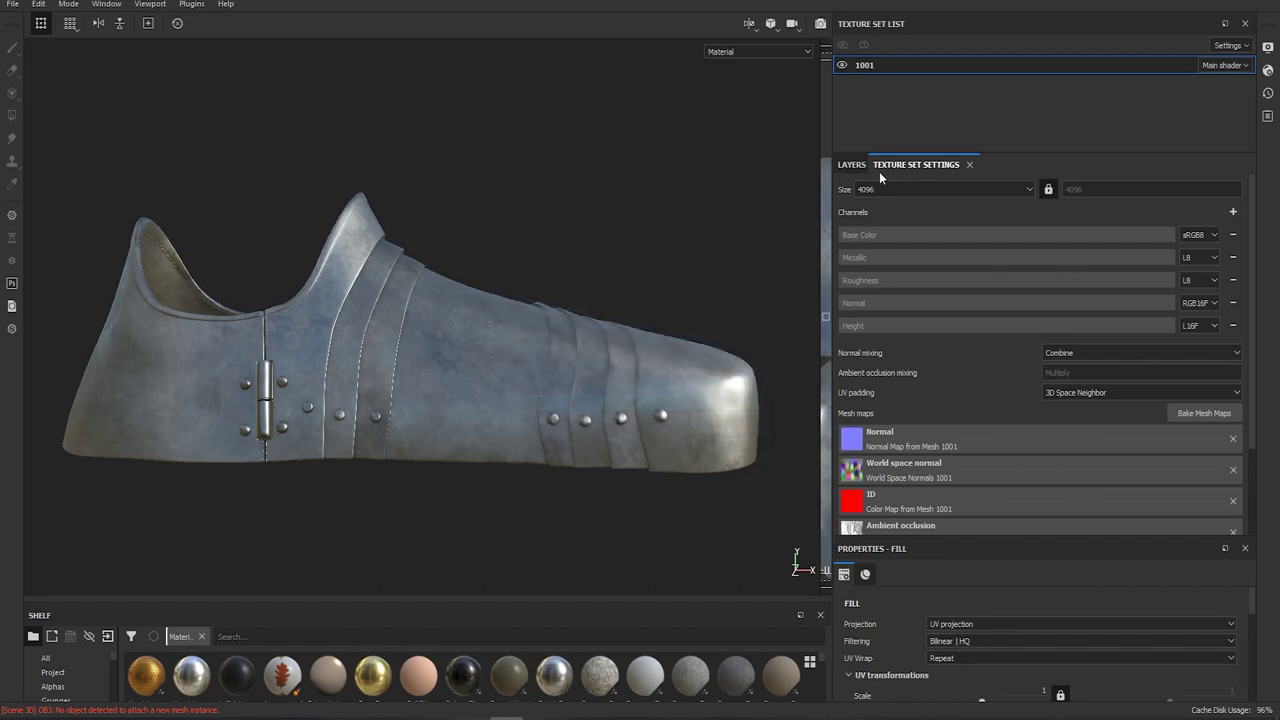
Add a fill layer above Iron Raw Damaged and name it "Edge wear"
{"action": "left_click", "coordinate": [852, 165]}
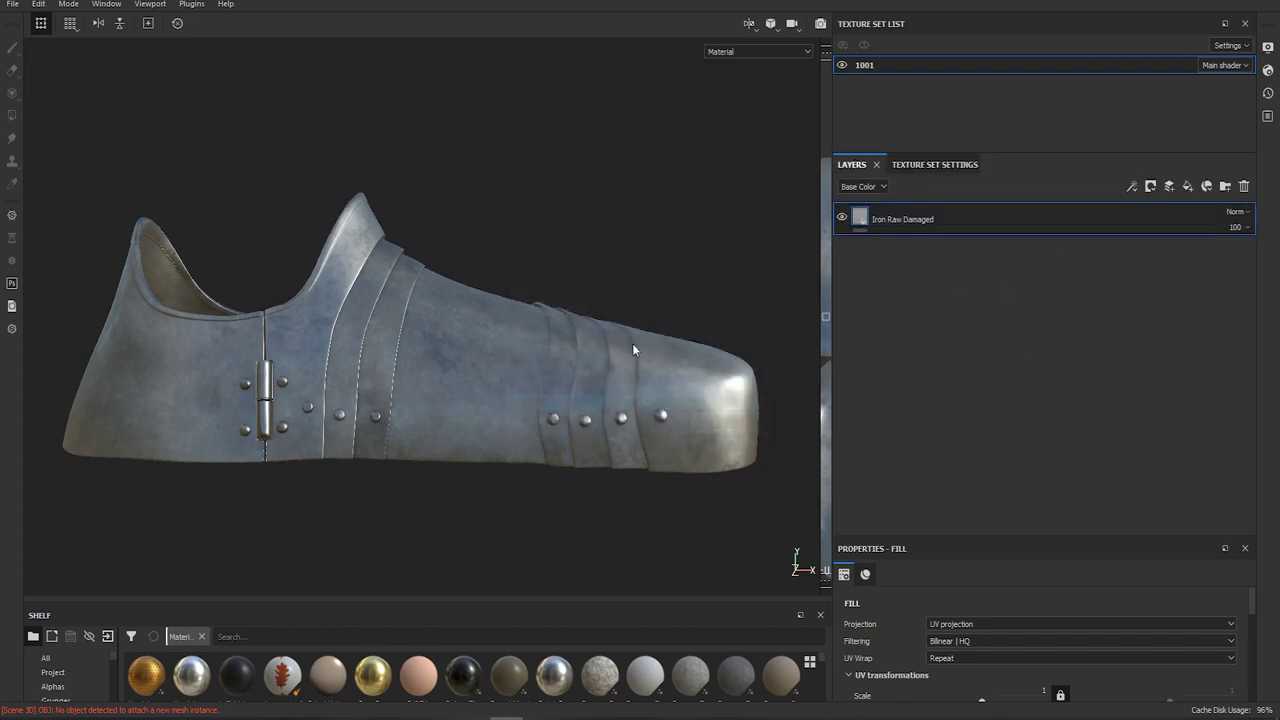
{"action": "mouse_move", "coordinate": [630, 335]}
{"action": "left_mouse_down", "text": "alt"}
{"action": "mouse_move", "coordinate": [434, 322]}
{"action": "mouse_move", "coordinate": [623, 318]}
{"action": "left_mouse_up", "text": "alt"}
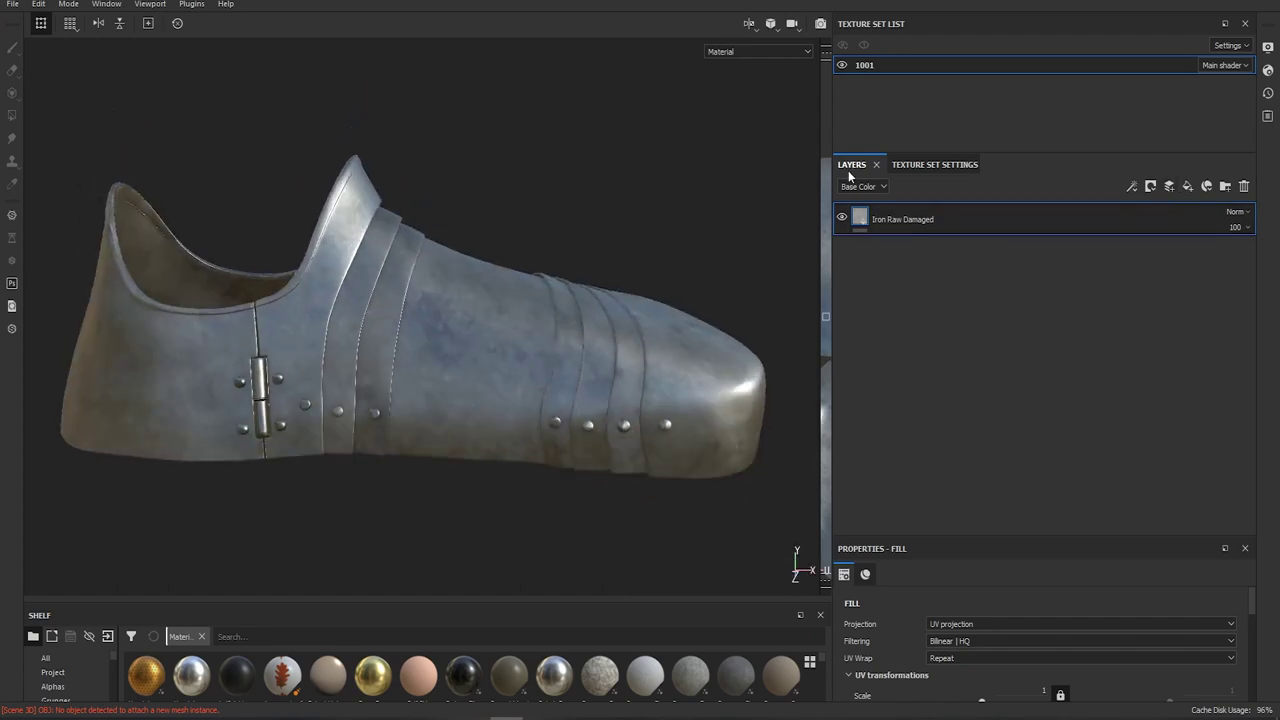
{"action": "left_click", "coordinate": [1187, 186]}
{"action": "double_click", "coordinate": [893, 219]}
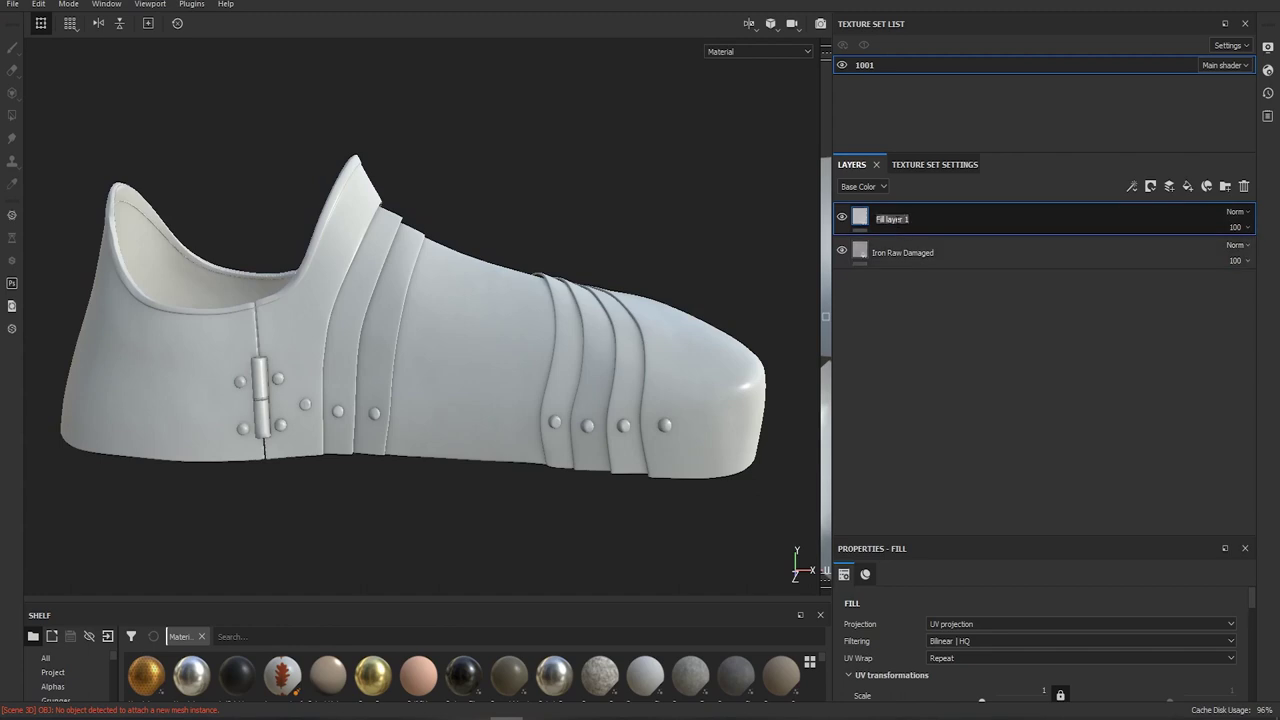
{"action": "type", "text": "Edge wear"}
{"action": "key", "text": "Return"}
Turn off the color, metal, rough and nrm channels of the Edge wear layer, leaving only height active
{"action": "left_click_drag", "start_coordinate": [985, 546], "coordinate": [955, 386]}
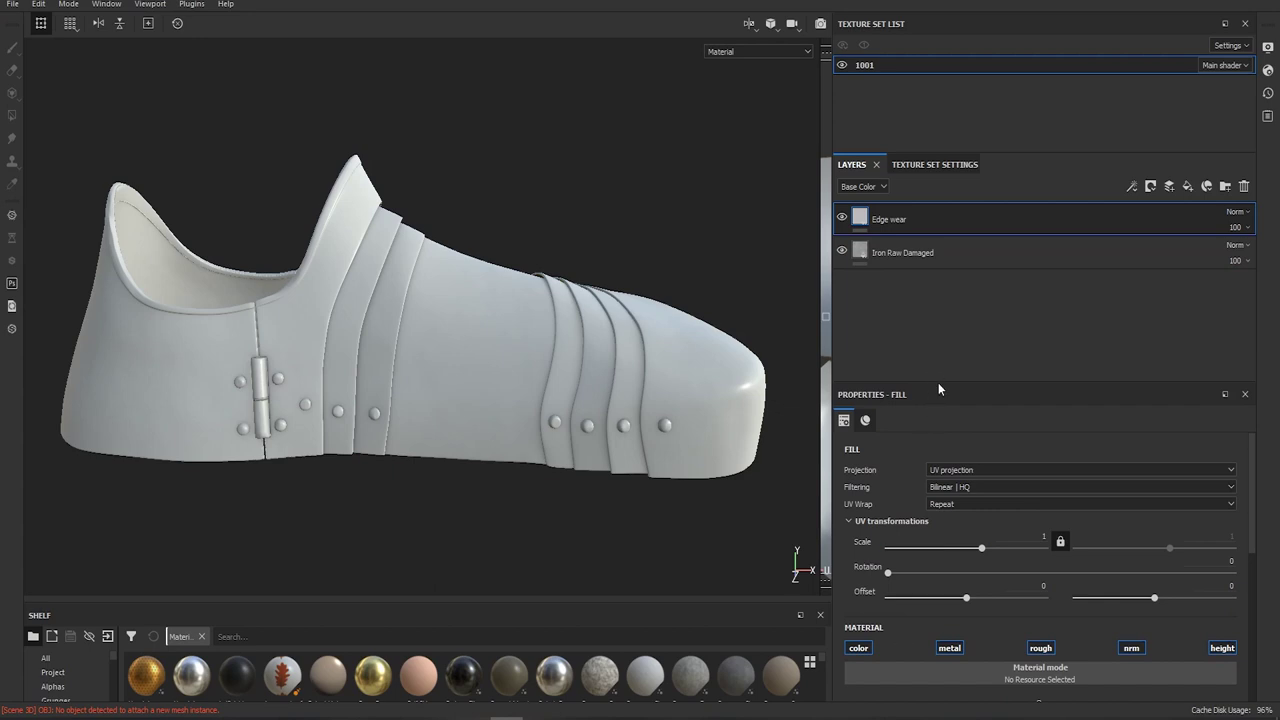
{"action": "left_click_drag", "start_coordinate": [938, 388], "coordinate": [938, 343]}
{"action": "left_click", "coordinate": [862, 603]}
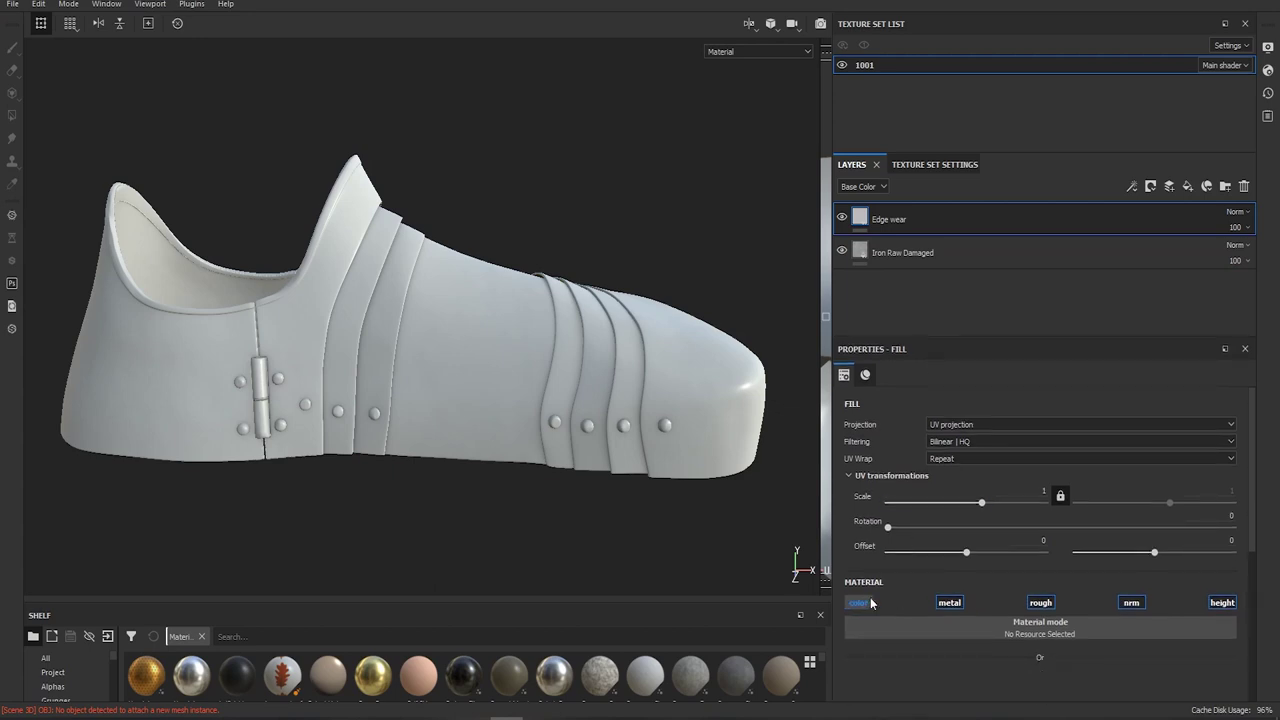
{"action": "left_click", "coordinate": [950, 603]}
{"action": "left_click", "coordinate": [1045, 603]}
{"action": "left_click", "coordinate": [1131, 602]}
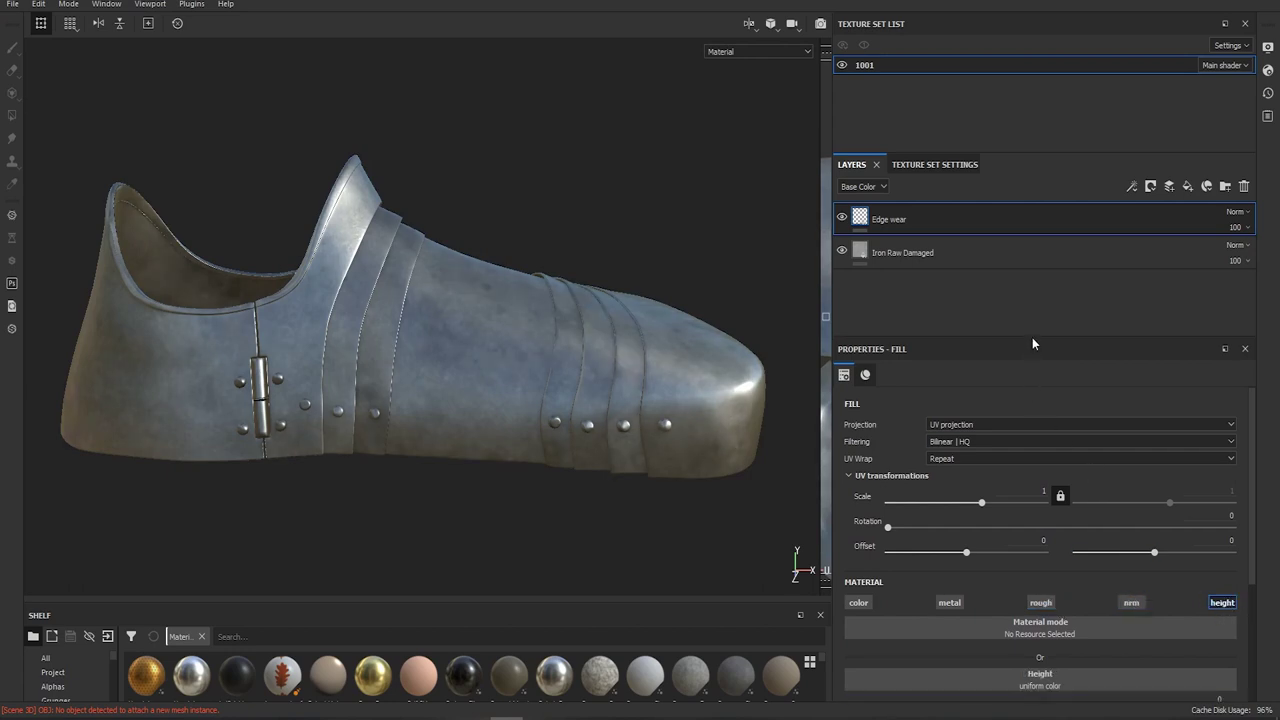
Set the Edge wear layer's height value to -0.25
{"action": "left_click_drag", "start_coordinate": [1032, 338], "coordinate": [1034, 282]}
{"action": "left_click", "coordinate": [1219, 642]}
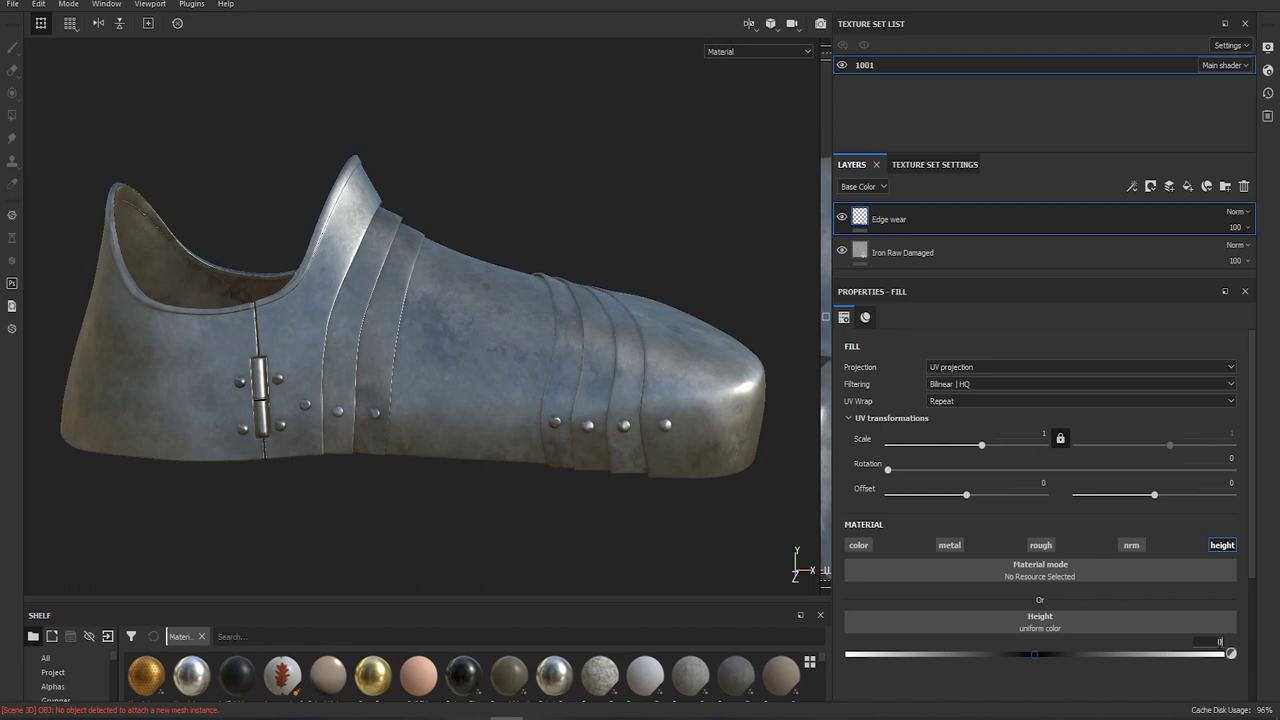
{"action": "key", "text": "BackSpace"}
{"action": "type", "text": "-.25"}
{"action": "key", "text": "Return"}
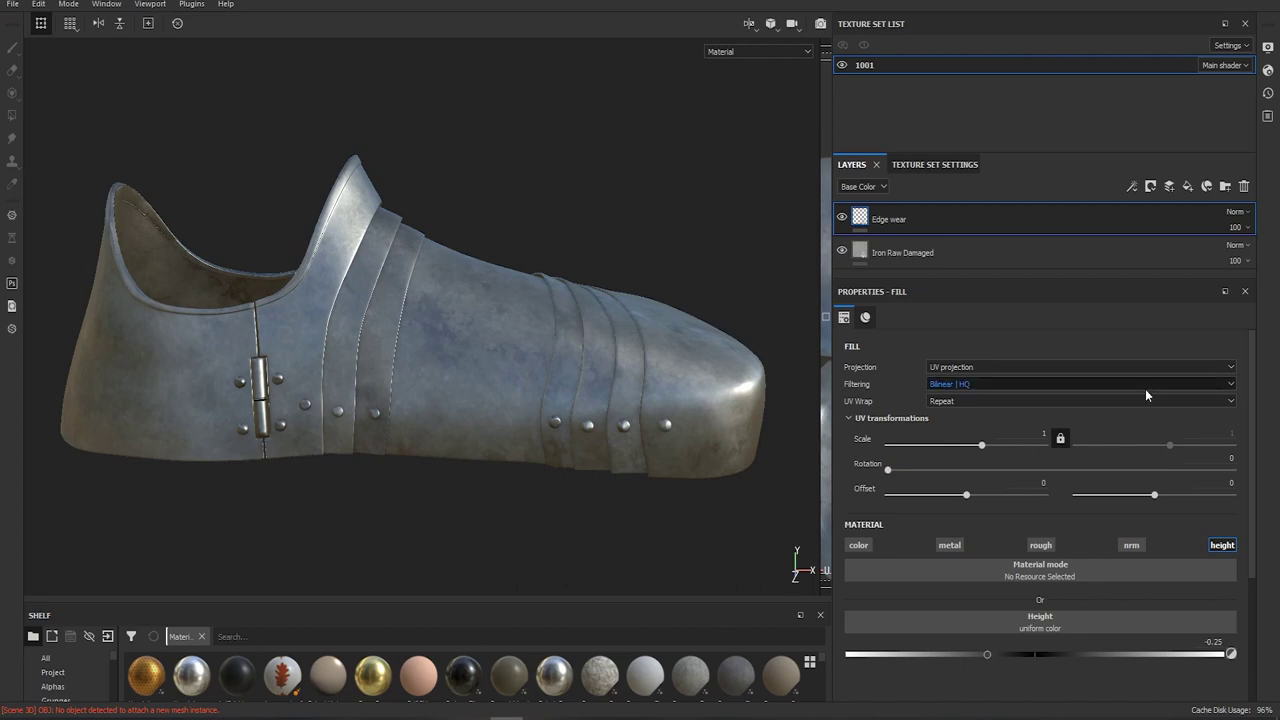
Add a black mask to the Edge wear layer
{"action": "right_click", "coordinate": [885, 220]}
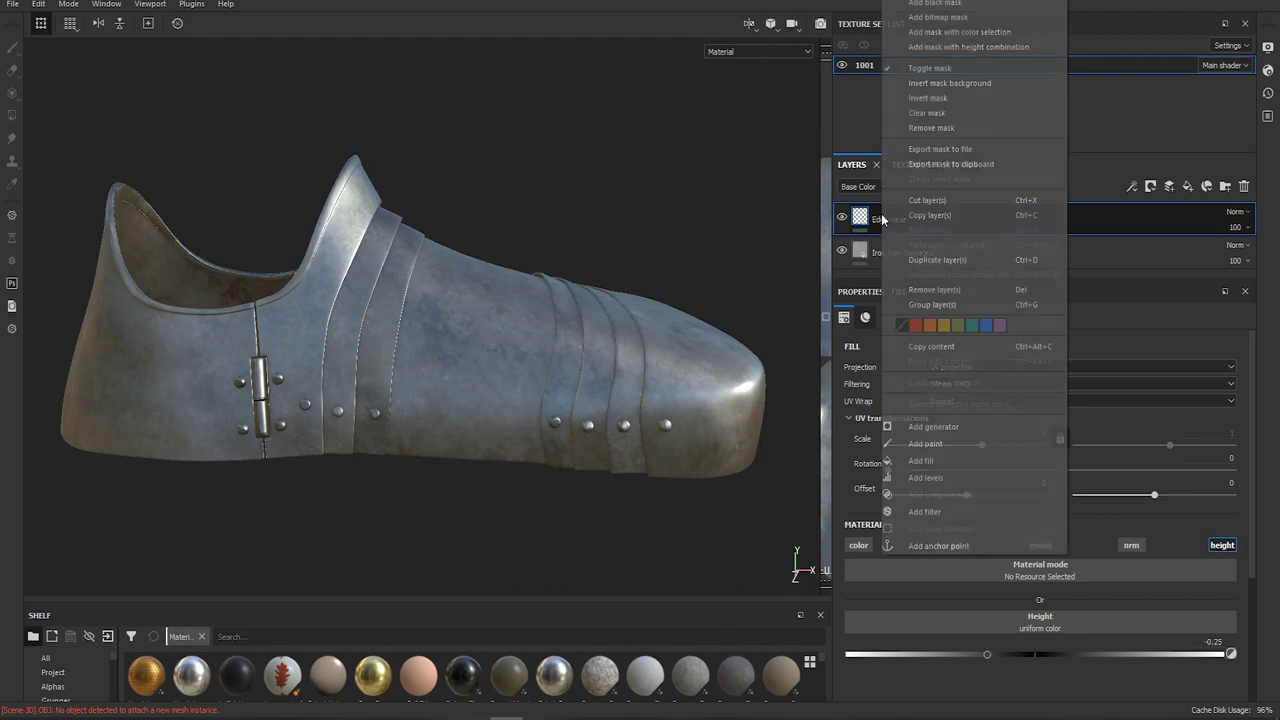
{"action": "left_click", "coordinate": [955, 4]}
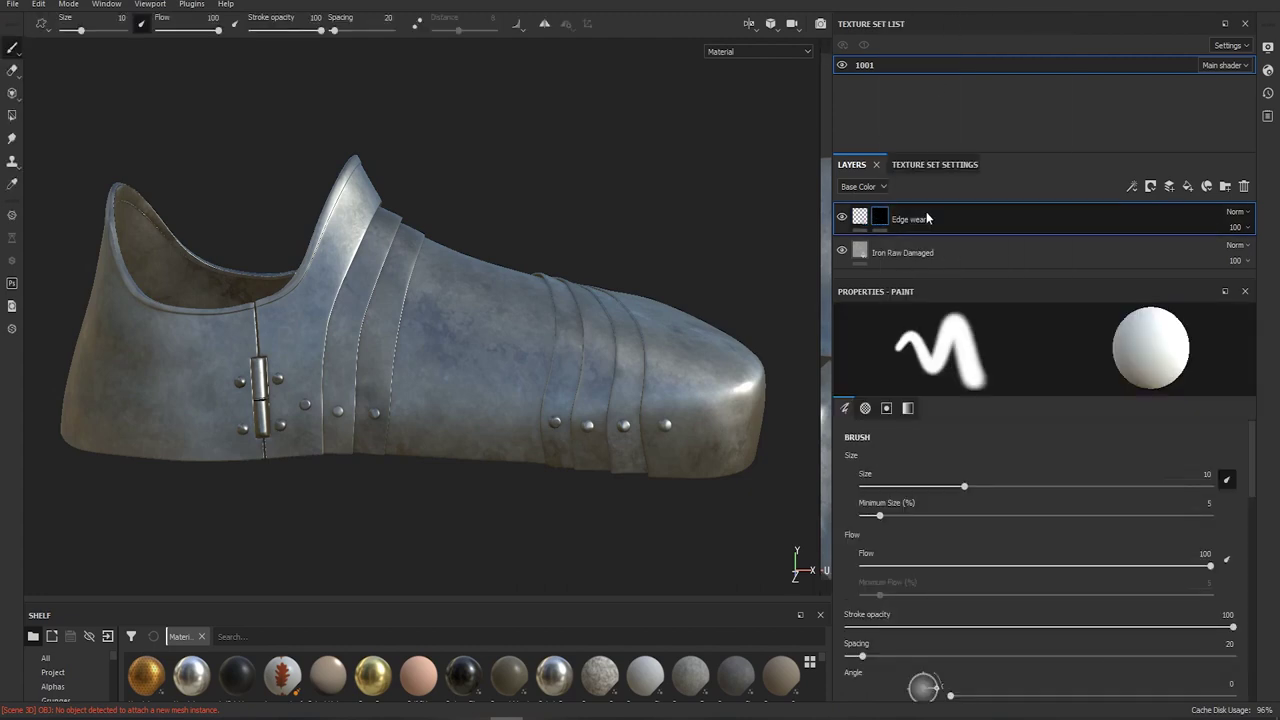
{"action": "scroll", "coordinate": [1070, 490], "scroll_direction": "down", "scroll_amount": 3}
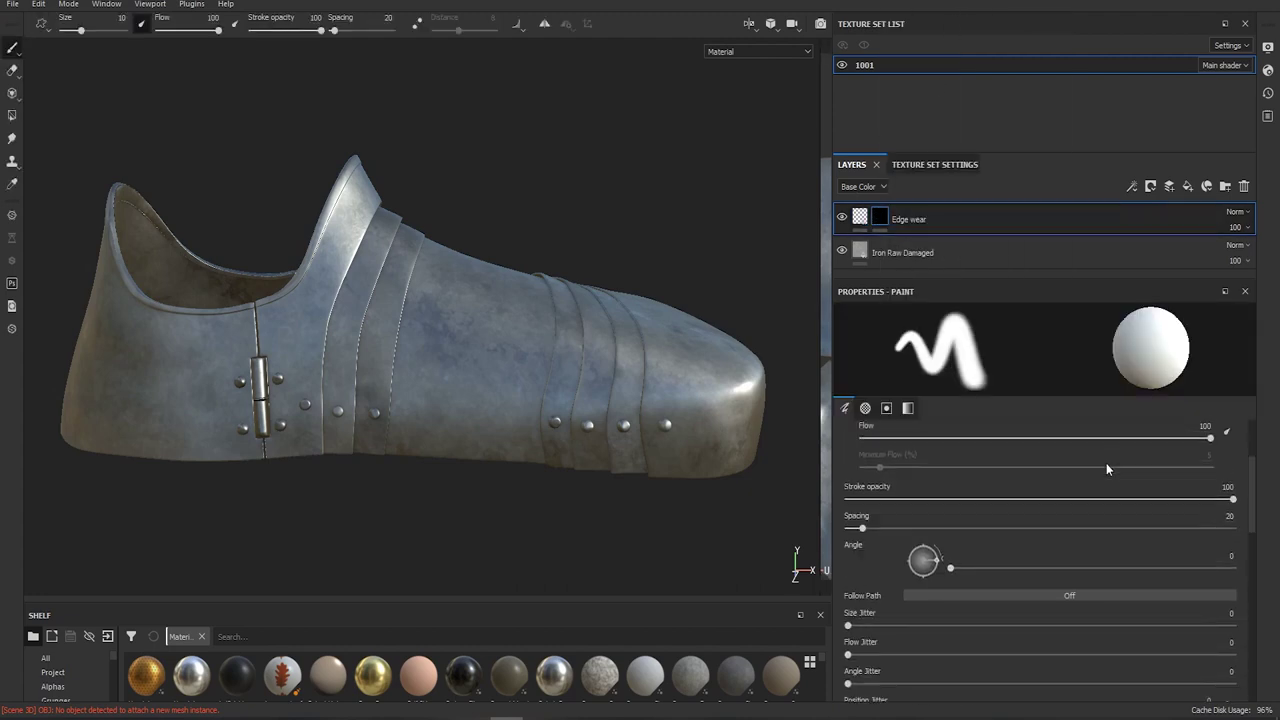
{"action": "scroll", "coordinate": [1106, 463], "scroll_direction": "up", "scroll_amount": 3}
Add a Metal Edge Wear generator to the Edge wear layer's mask
{"action": "right_click", "coordinate": [881, 220]}
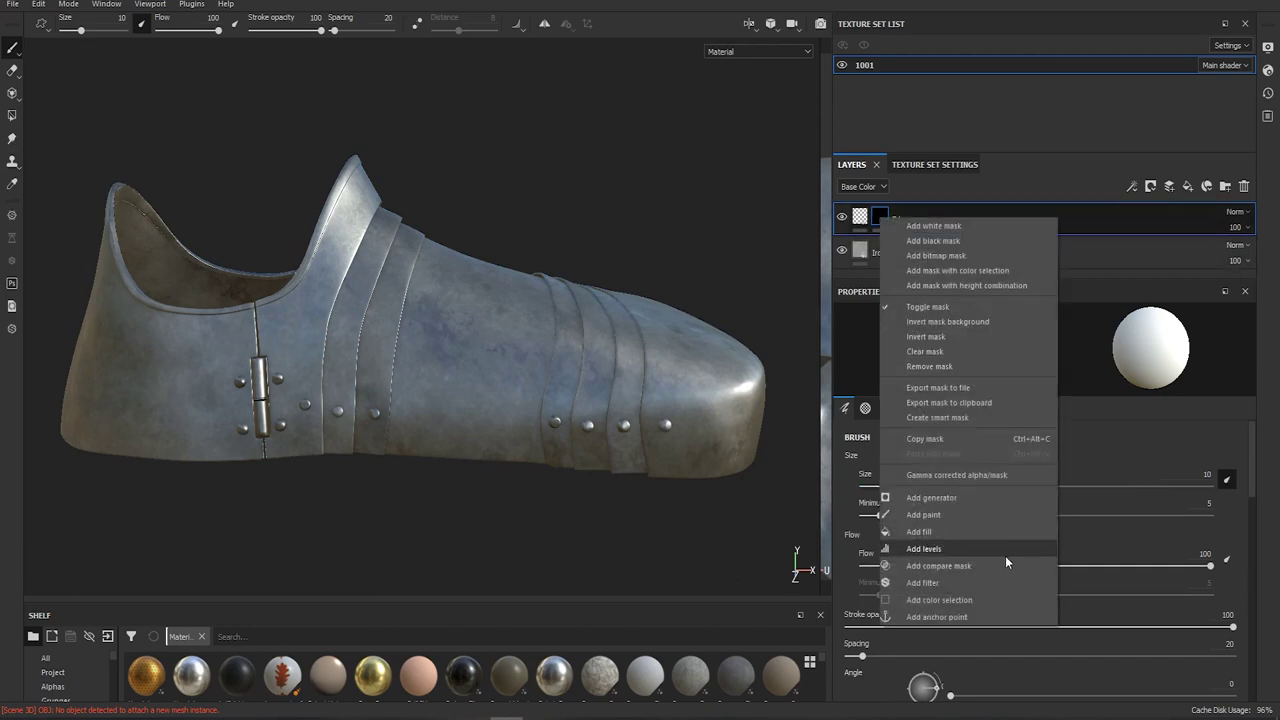
{"action": "left_click", "coordinate": [960, 499]}
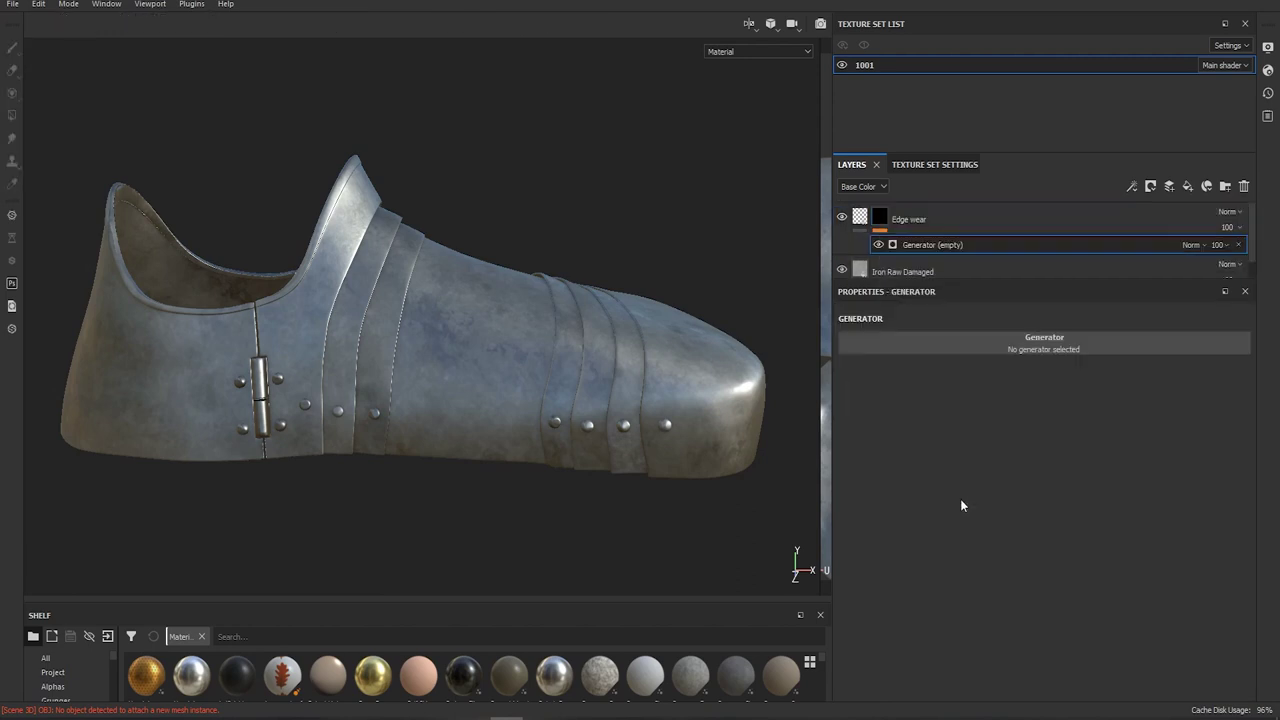
{"action": "left_click", "coordinate": [1025, 342]}
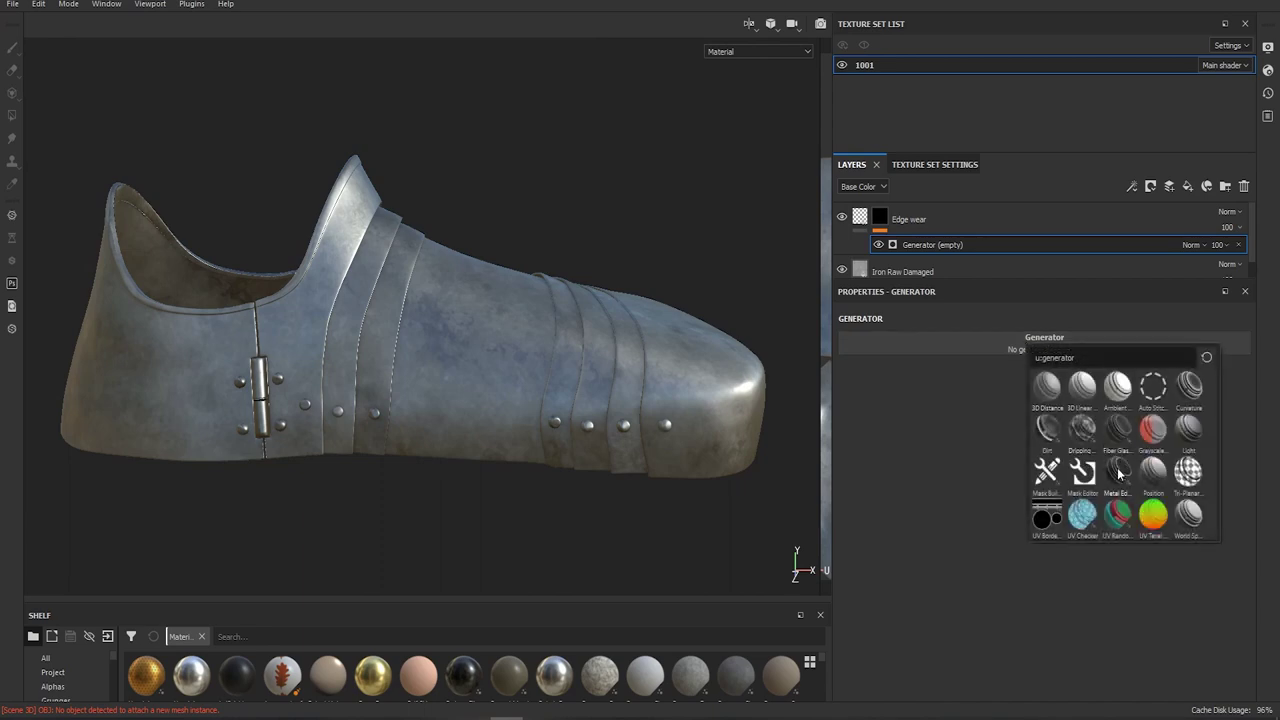
{"action": "mouse_move", "coordinate": [1119, 473]}
{"action": "left_click", "coordinate": [1119, 472]}
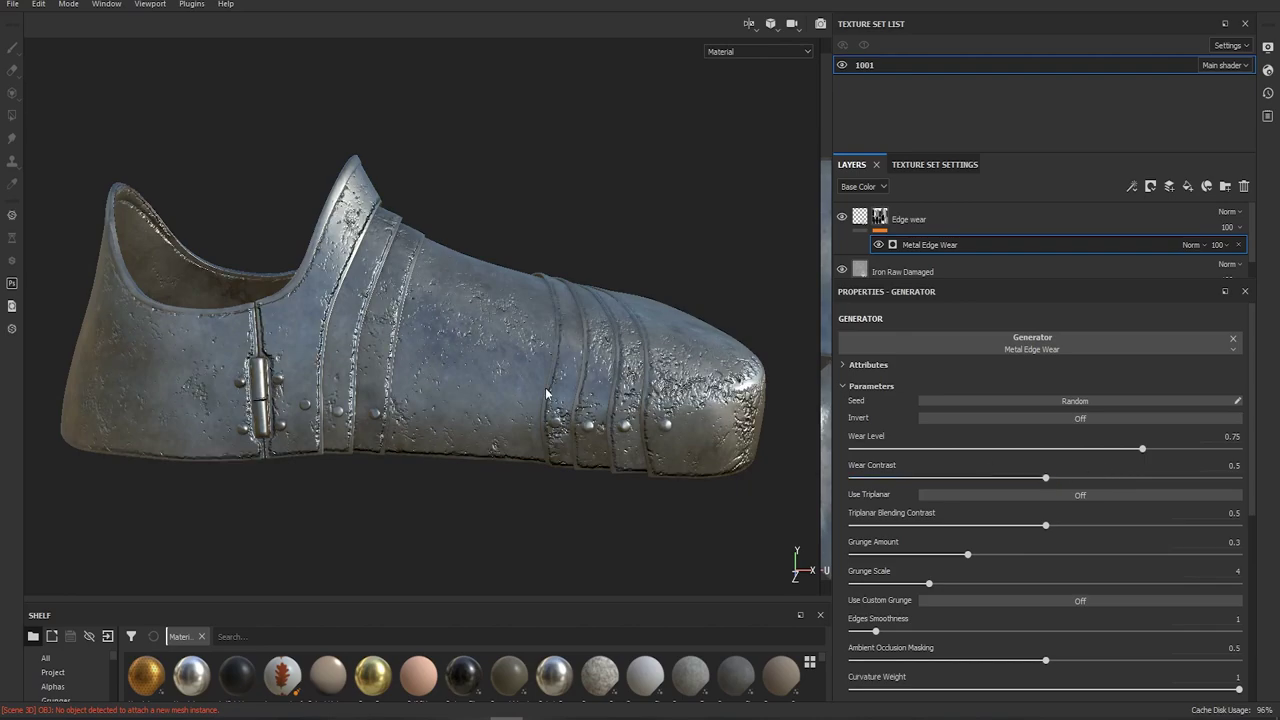
Examine the generated edge damage on the sabaton's collar, hinge and overlapping plates up close
{"action": "left_click_drag", "start_coordinate": [546, 395], "coordinate": [684, 400], "text": "alt"}
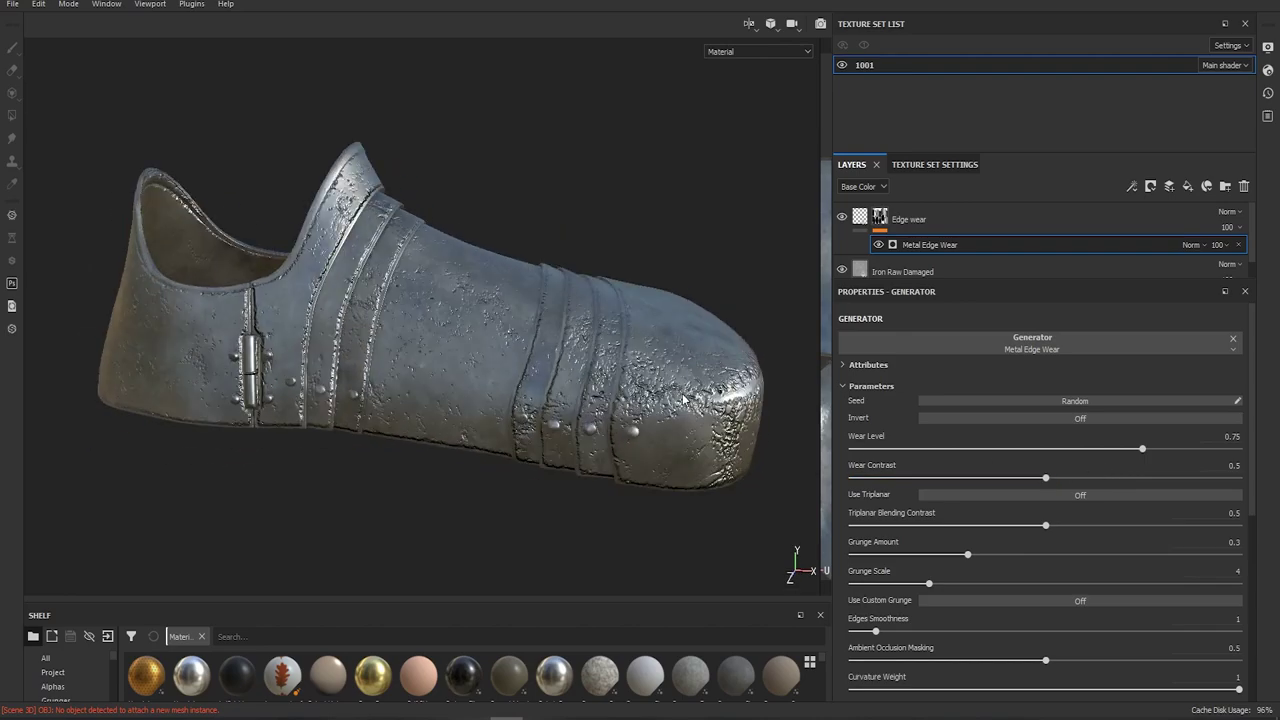
{"action": "right_click_drag", "start_coordinate": [684, 398], "coordinate": [650, 356], "text": "alt"}
{"action": "middle_click_drag", "start_coordinate": [624, 394], "coordinate": [778, 442], "text": "alt"}
{"action": "right_click_drag", "start_coordinate": [448, 304], "coordinate": [400, 278], "text": "alt"}
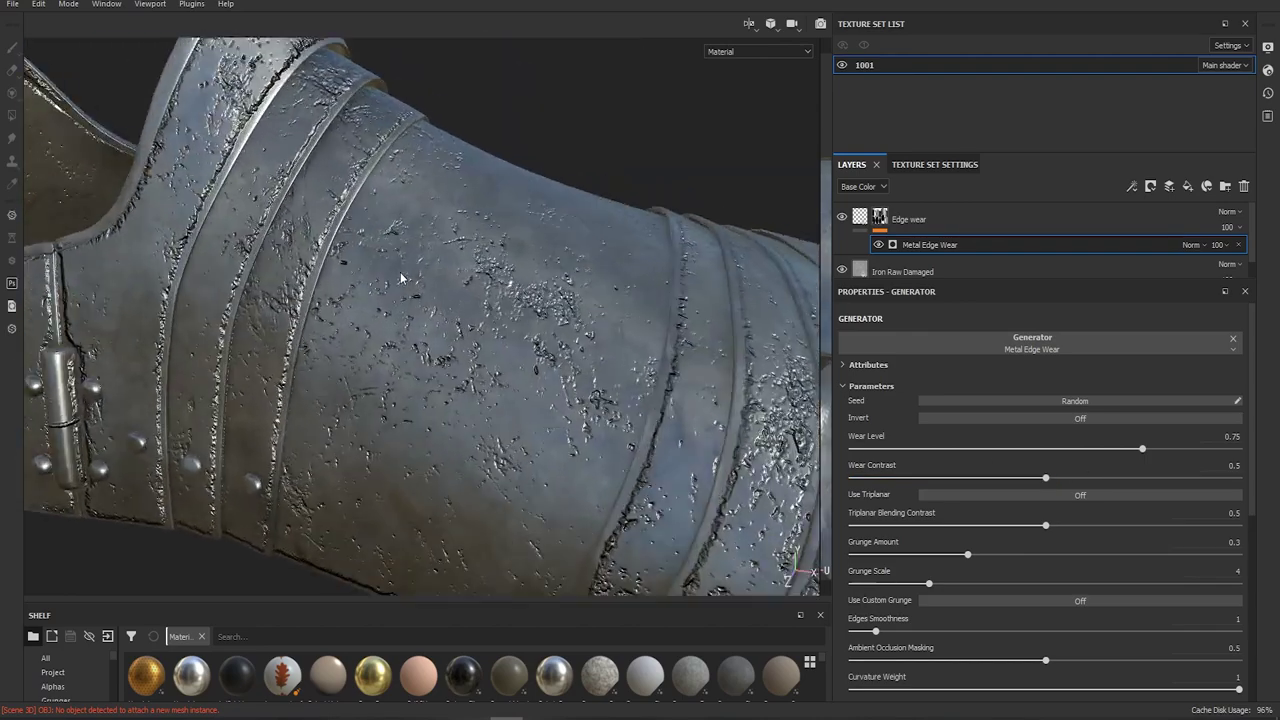
{"action": "left_click_drag", "start_coordinate": [400, 278], "coordinate": [508, 322], "text": "alt"}
{"action": "left_click_drag", "start_coordinate": [383, 204], "coordinate": [370, 378], "text": "alt"}
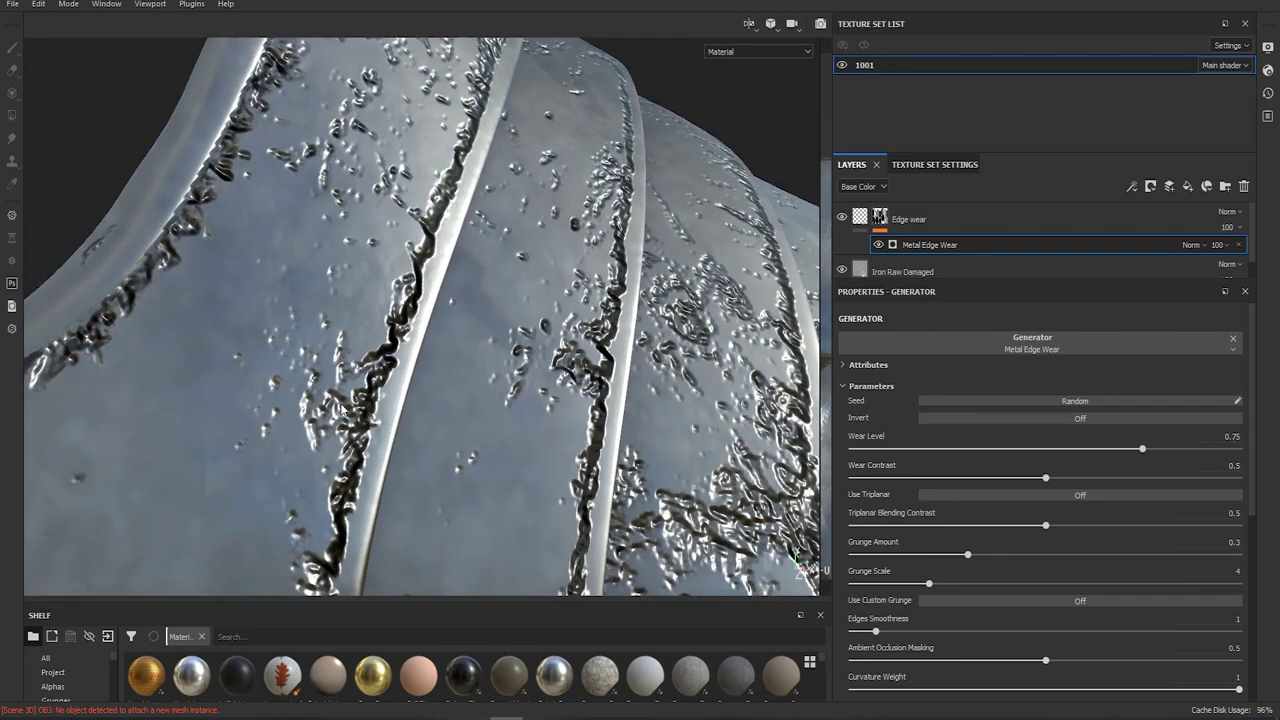
{"action": "left_click_drag", "start_coordinate": [338, 370], "coordinate": [270, 453], "text": "alt"}
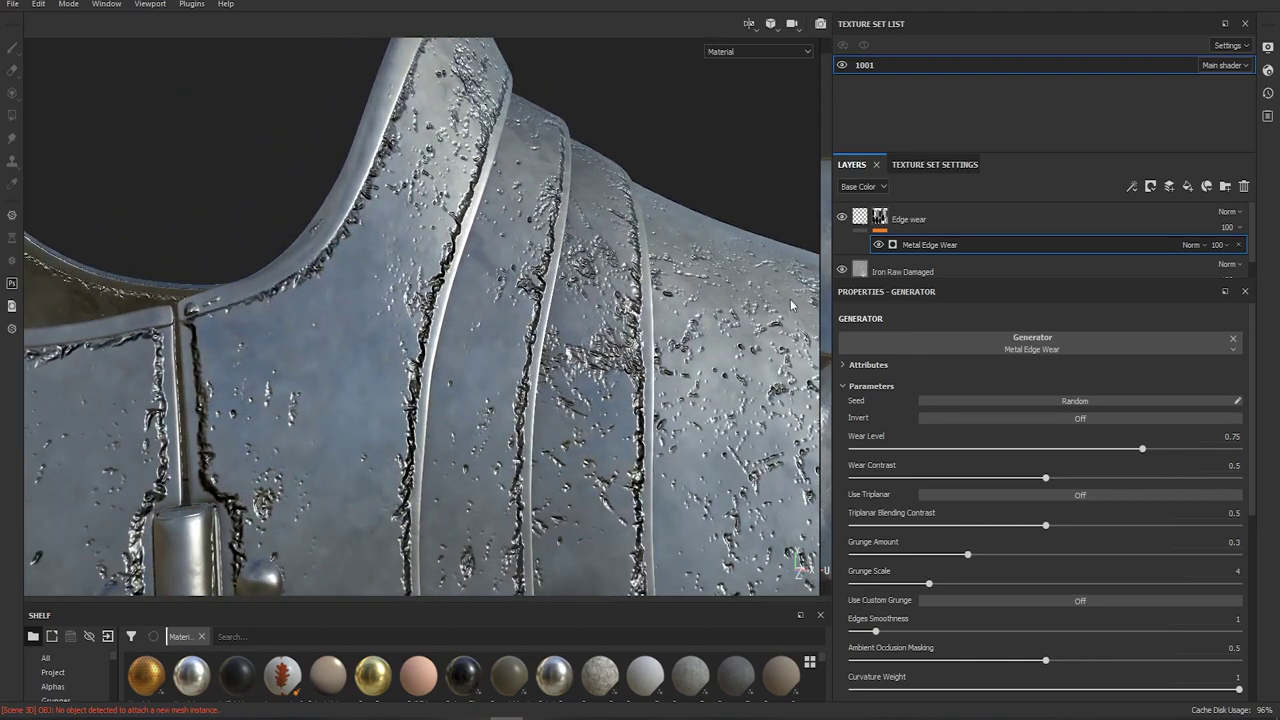
Display only the Edge wear mask and set the generator's Wear Contrast to 0.68 and Curvature Weight to 0.19
{"action": "mouse_move", "coordinate": [875, 213]}
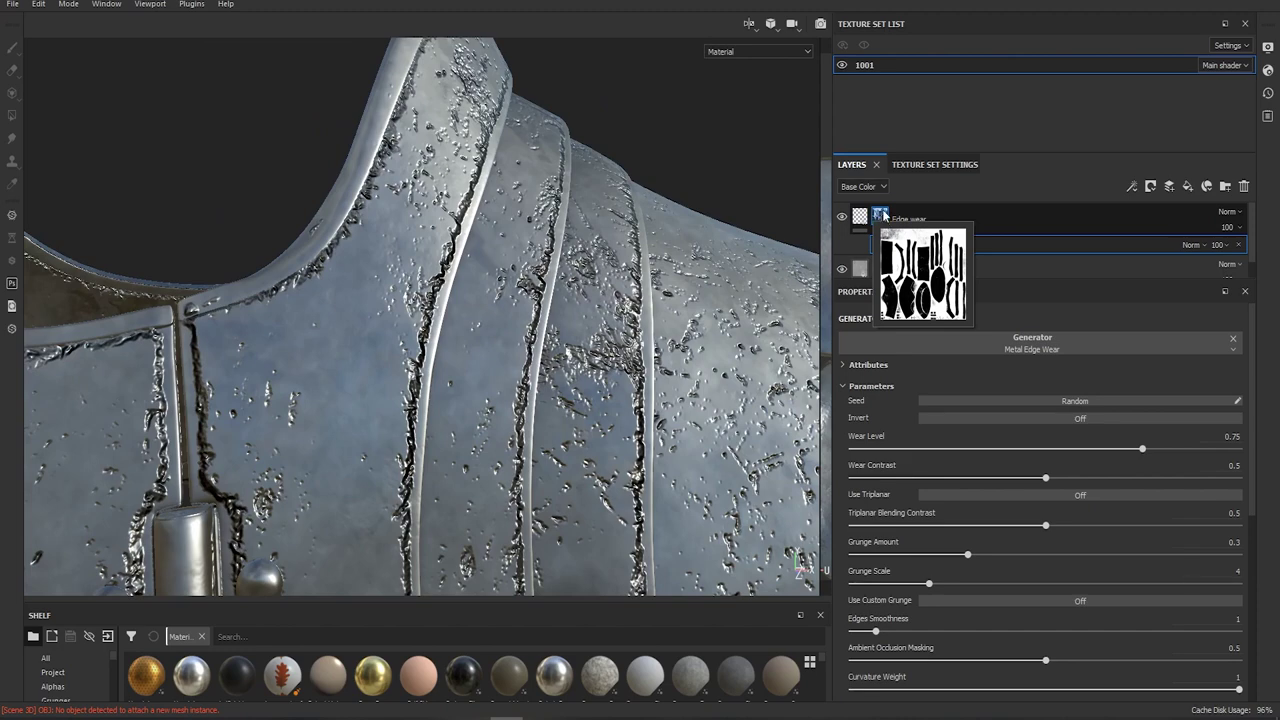
{"action": "left_click", "coordinate": [881, 215], "text": "alt"}
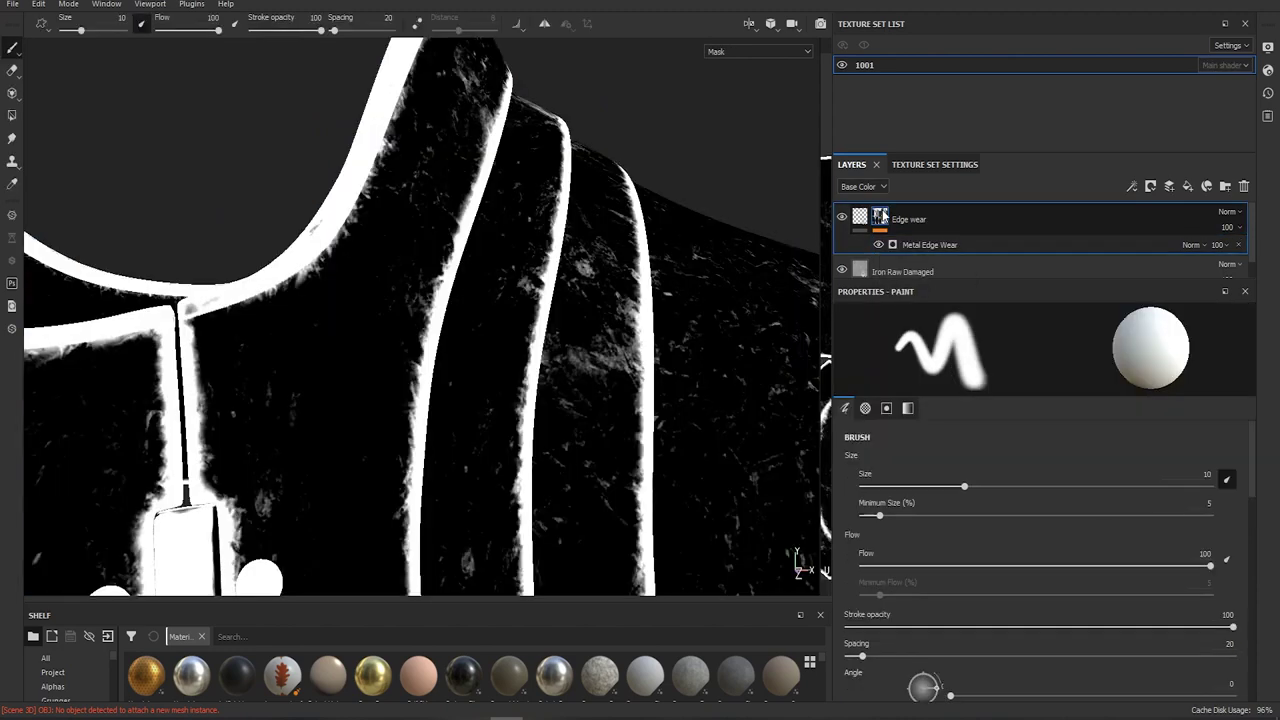
{"action": "left_click", "coordinate": [924, 246]}
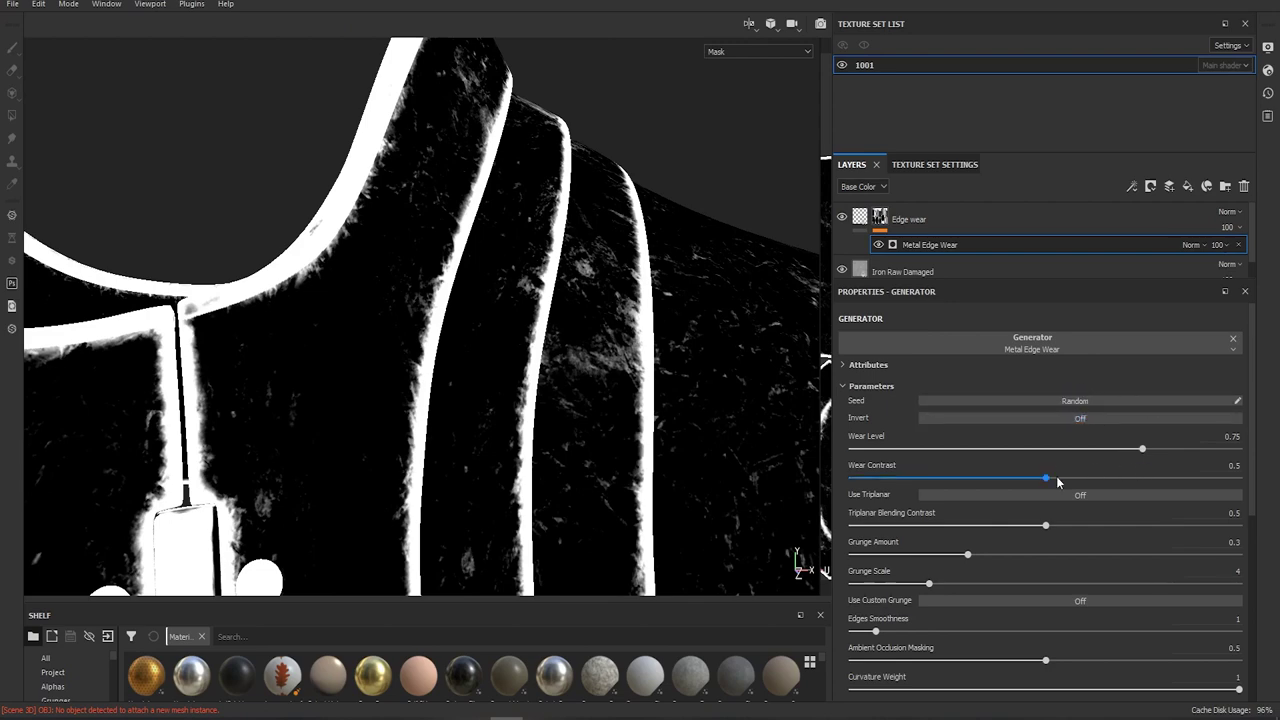
{"action": "left_click_drag", "start_coordinate": [1058, 482], "coordinate": [1112, 481]}
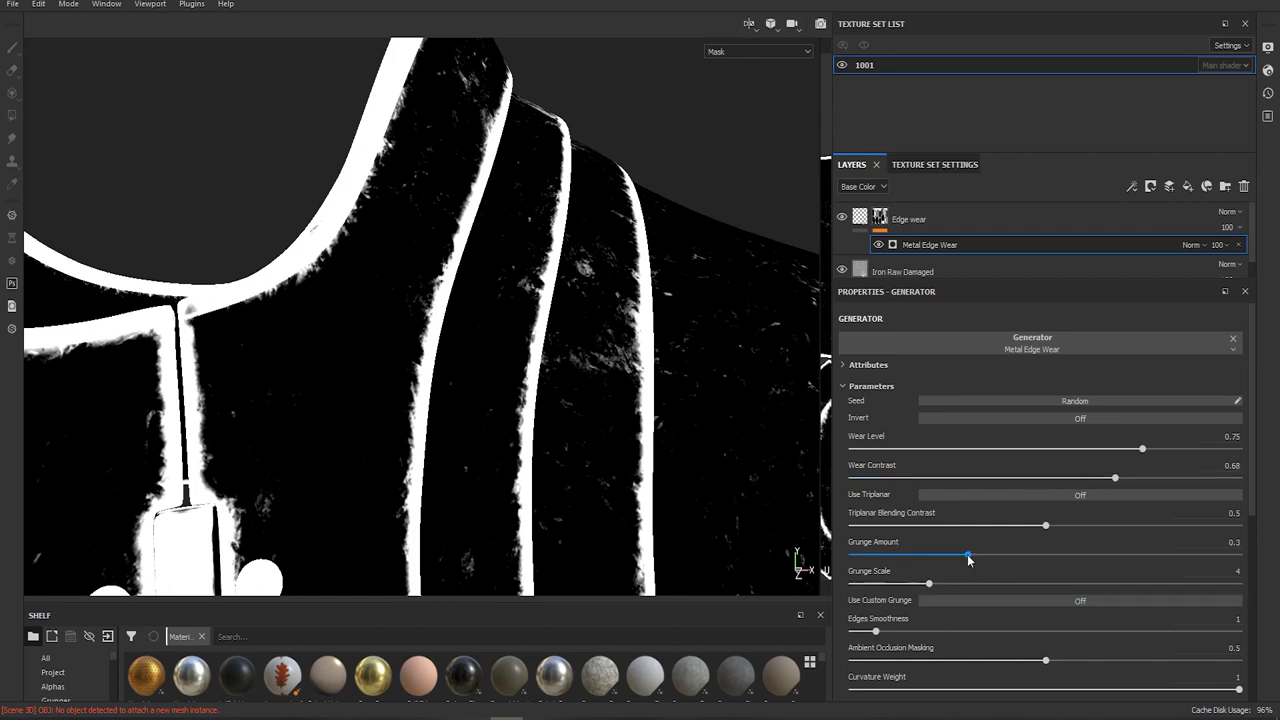
{"action": "scroll", "coordinate": [977, 592], "scroll_direction": "down", "scroll_amount": 2}
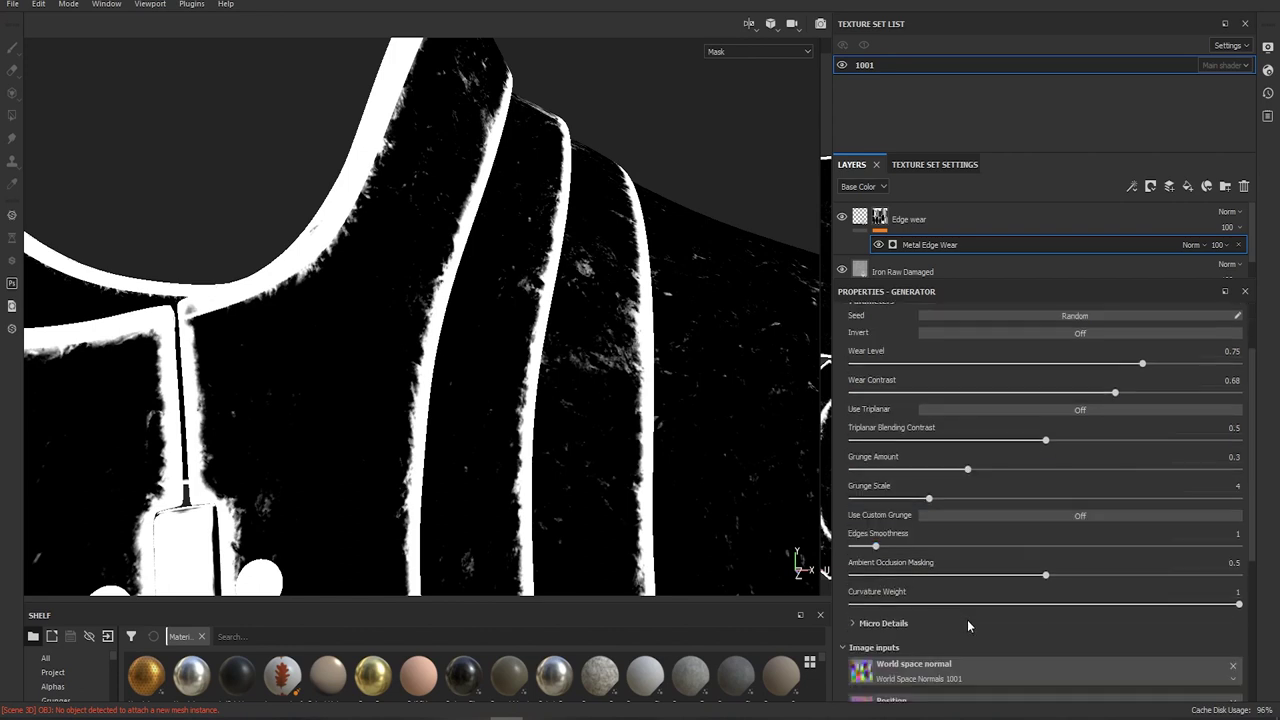
{"action": "left_click_drag", "start_coordinate": [1195, 607], "coordinate": [925, 605]}
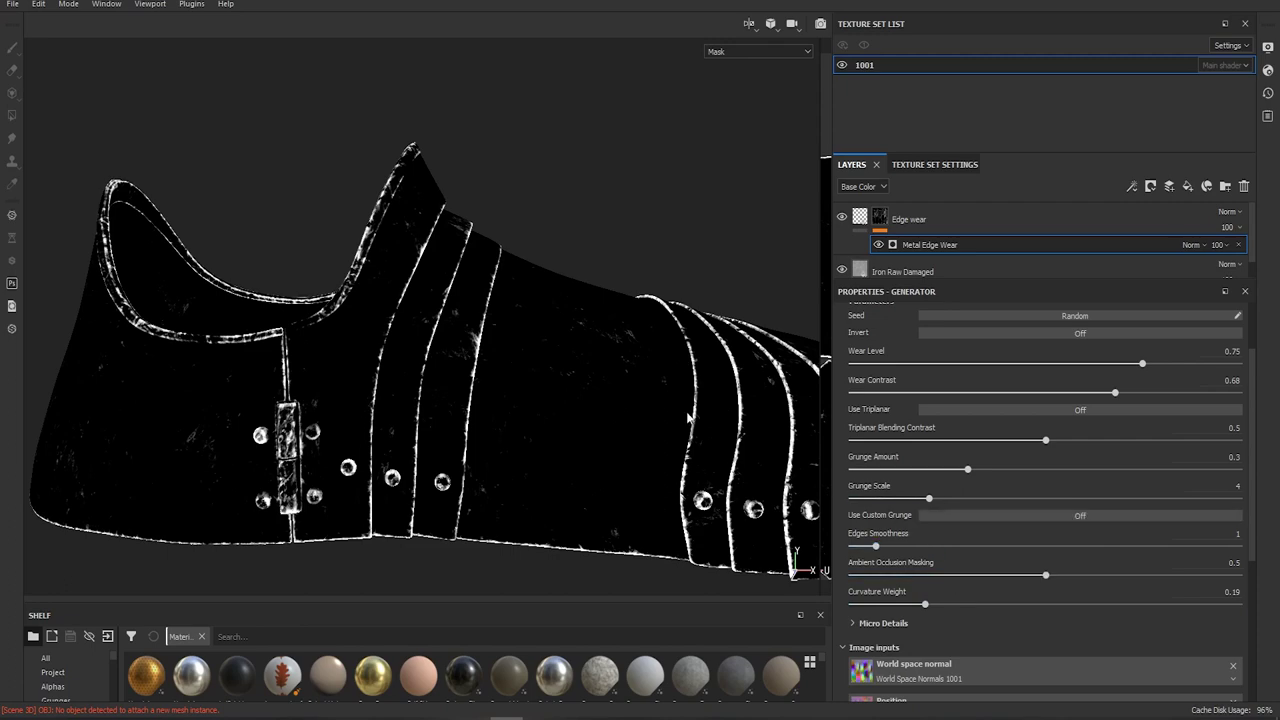
Examine the thinner edge wear around the whole sabaton, first as a mask and then with the full material shown
{"action": "scroll", "coordinate": [404, 312], "scroll_direction": "up", "scroll_amount": 3}
{"action": "left_click_drag", "start_coordinate": [562, 298], "coordinate": [596, 258], "text": "alt"}
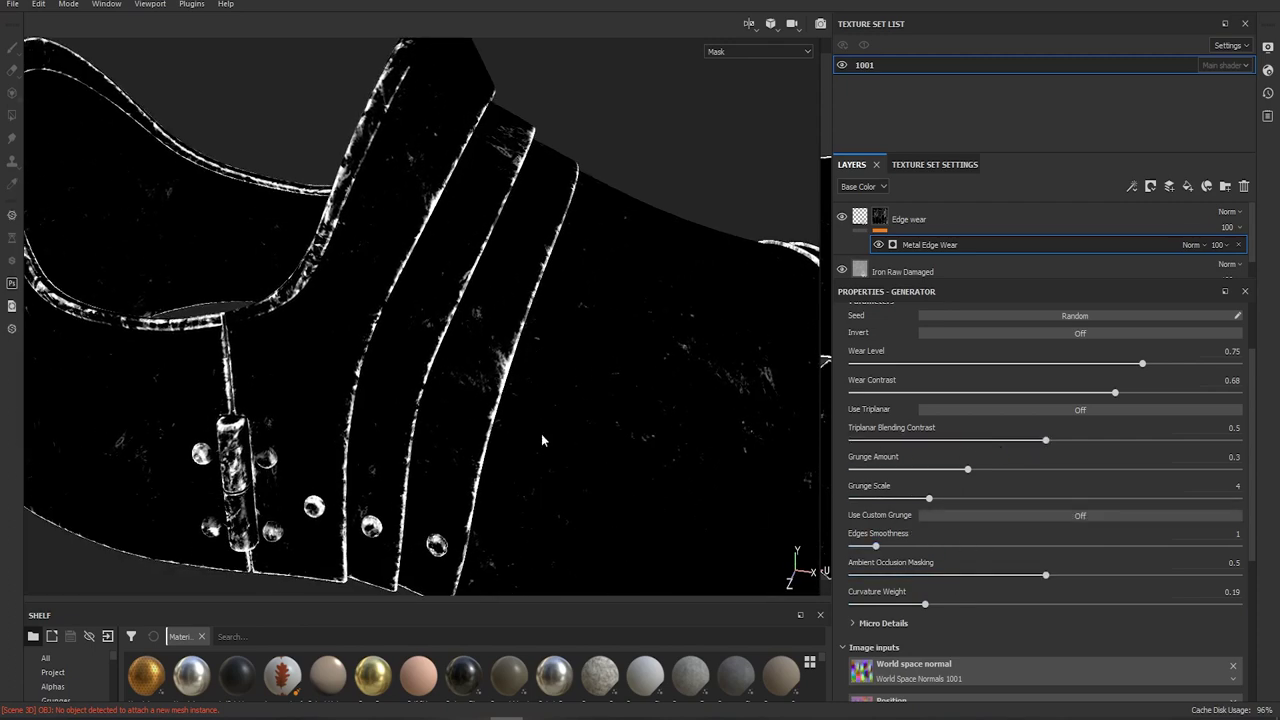
{"action": "middle_click_drag", "start_coordinate": [565, 311], "coordinate": [396, 288], "text": "alt"}
{"action": "scroll", "coordinate": [602, 379], "scroll_direction": "down", "scroll_amount": 3}
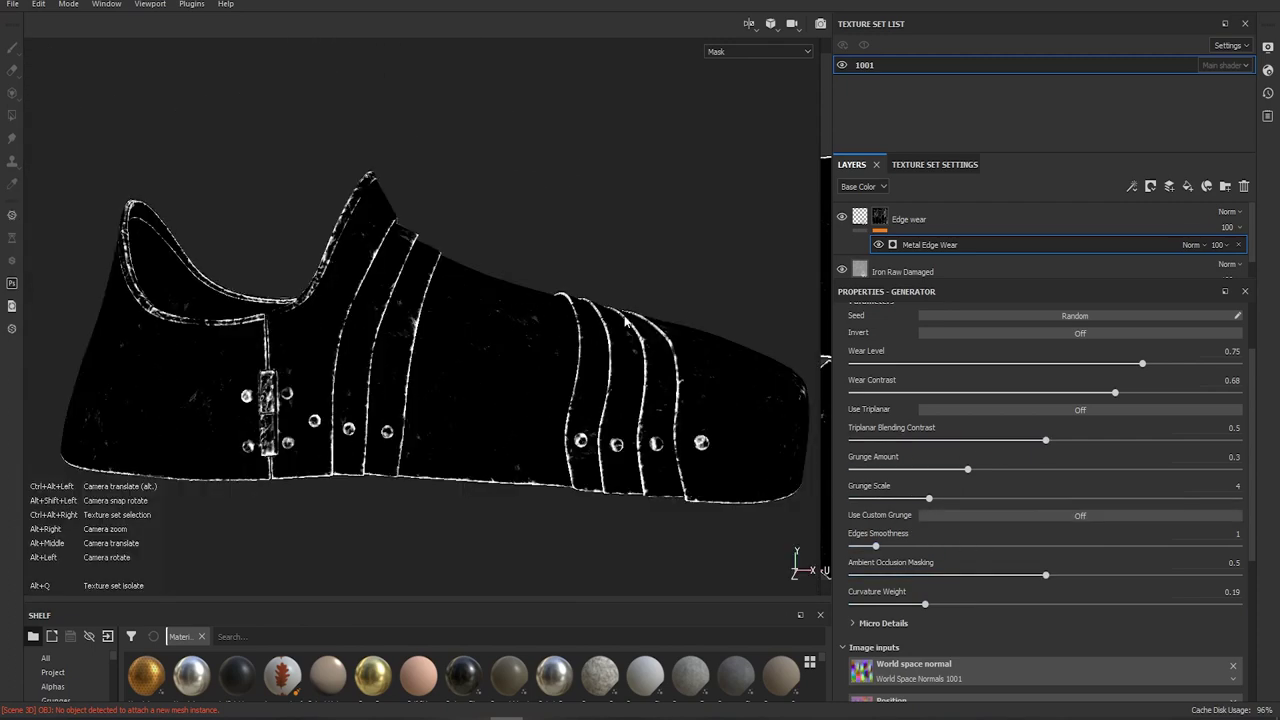
{"action": "left_click_drag", "start_coordinate": [626, 320], "coordinate": [640, 298], "text": "alt"}
{"action": "scroll", "coordinate": [640, 325], "scroll_direction": "down", "scroll_amount": 3}
{"action": "middle_click_drag", "start_coordinate": [661, 304], "coordinate": [621, 309], "text": "alt"}
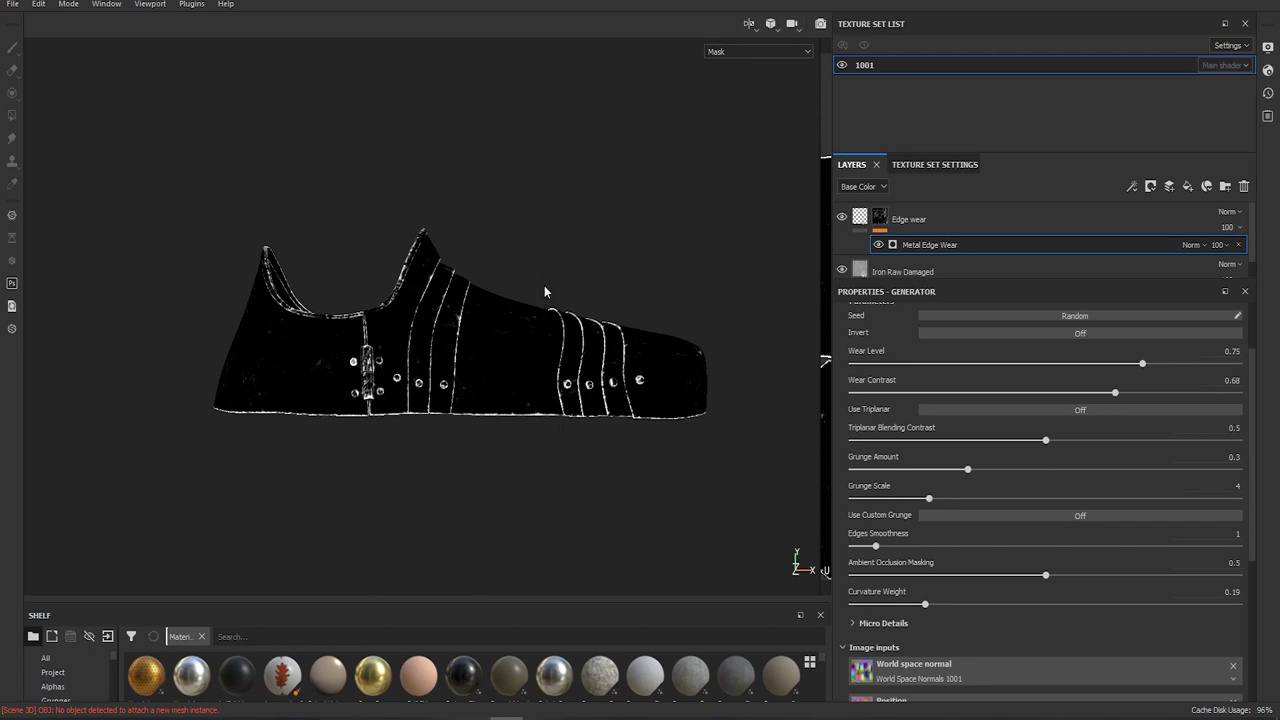
{"action": "left_click_drag", "start_coordinate": [544, 285], "coordinate": [551, 366], "text": "alt"}
{"action": "scroll", "coordinate": [458, 348], "scroll_direction": "up", "scroll_amount": 3}
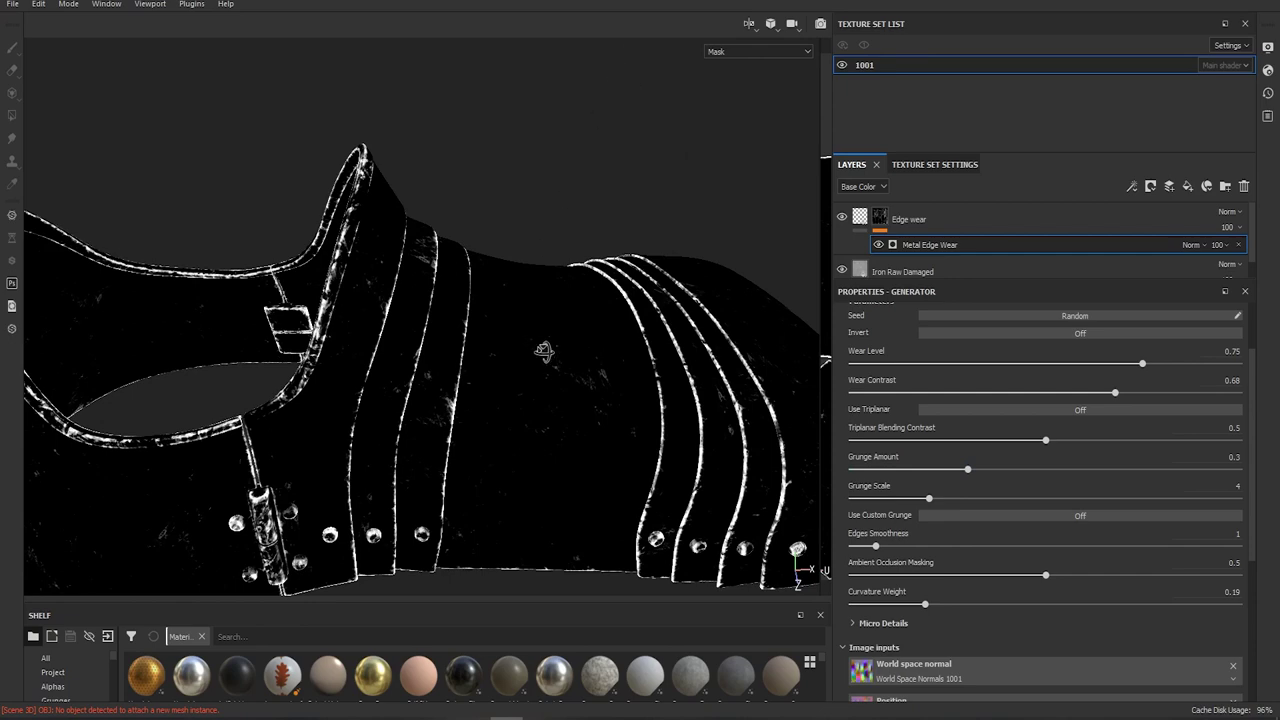
{"action": "scroll", "coordinate": [540, 352], "scroll_direction": "down", "scroll_amount": 3}
{"action": "left_click_drag", "start_coordinate": [536, 353], "coordinate": [646, 380], "text": "alt"}
{"action": "scroll", "coordinate": [594, 385], "scroll_direction": "up", "scroll_amount": 3}
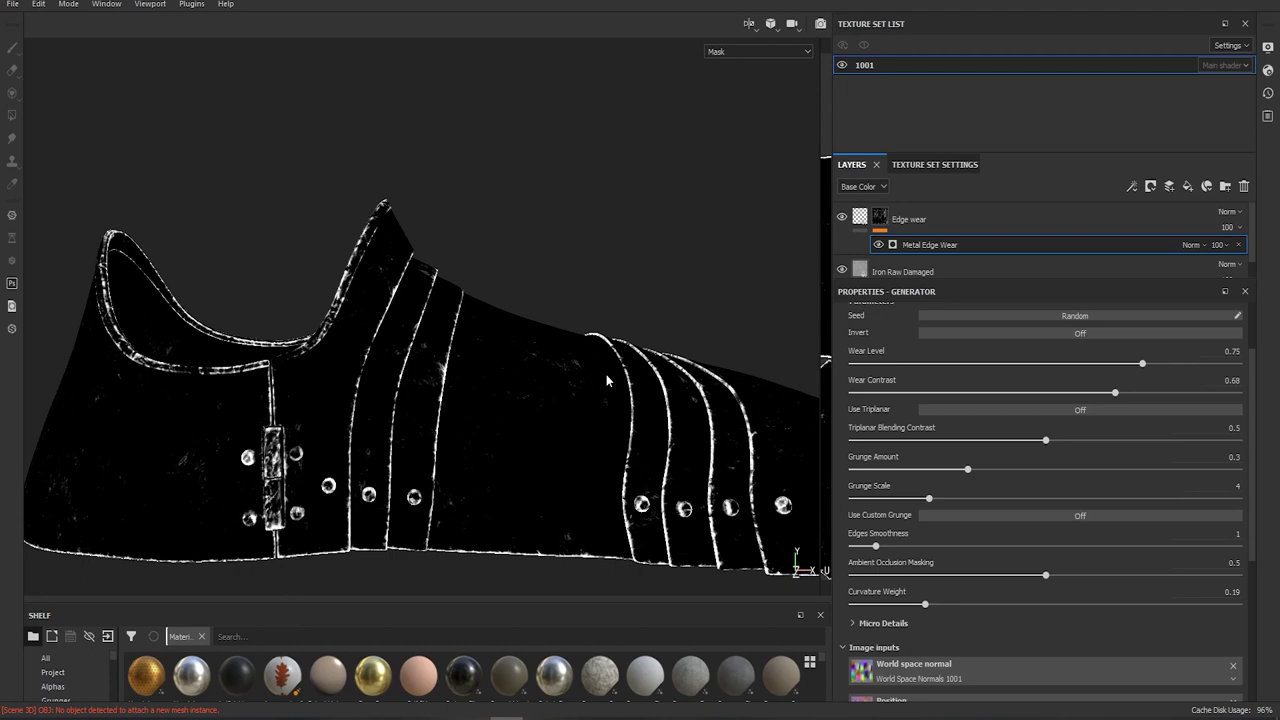
{"action": "left_click_drag", "start_coordinate": [606, 374], "coordinate": [430, 400], "text": "alt"}
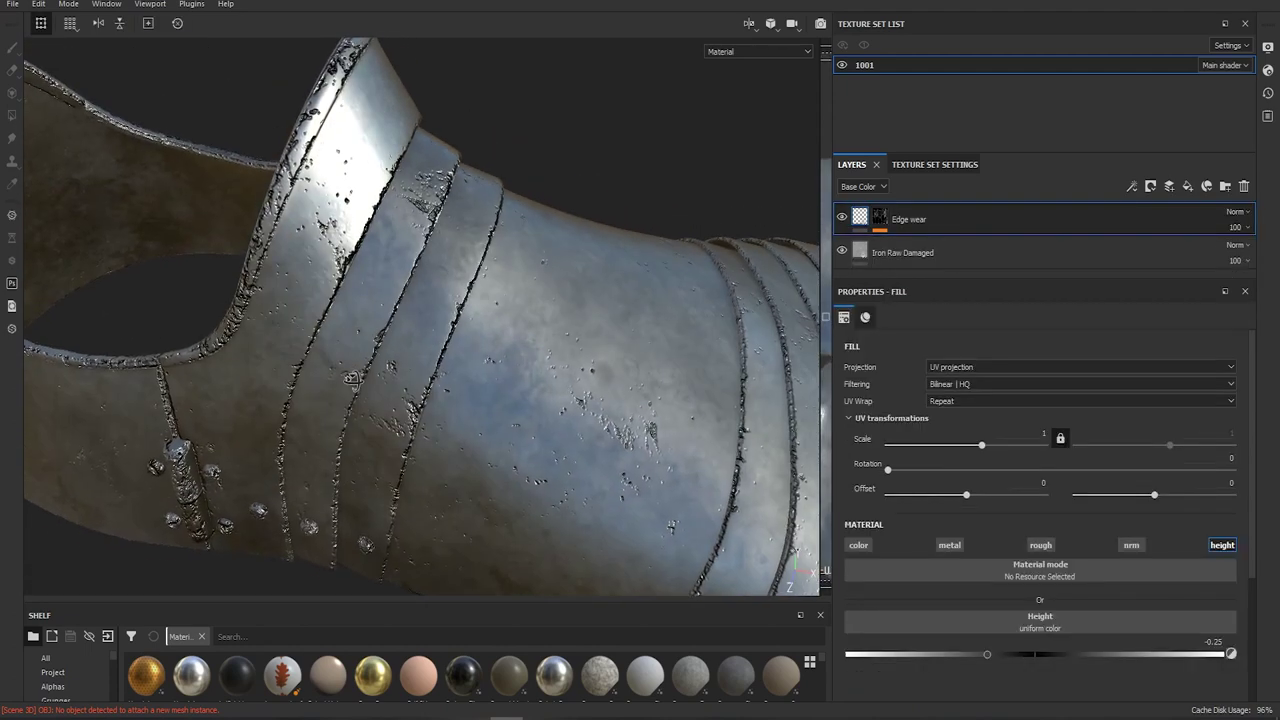
{"action": "left_click_drag", "start_coordinate": [430, 400], "coordinate": [450, 335], "text": "alt"}
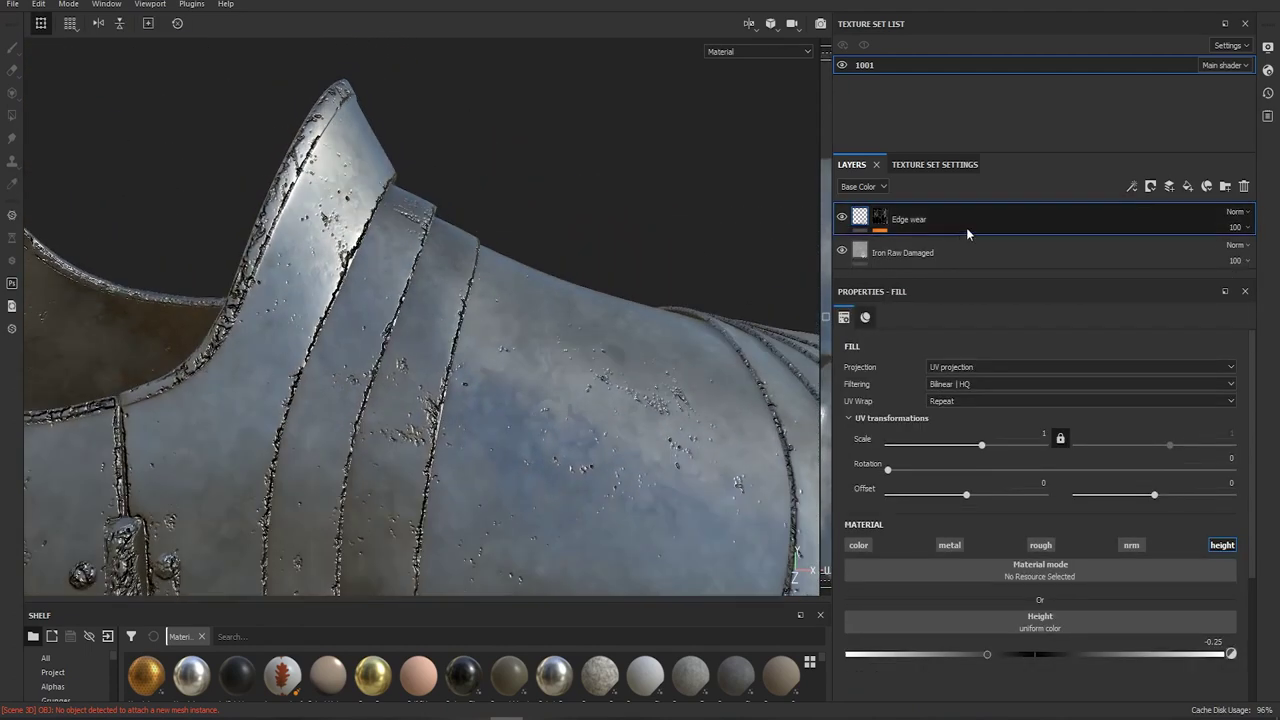
Display the Edge wear mask alone and add a Blur filter above its Metal Edge Wear generator
{"action": "left_click", "coordinate": [876, 220], "text": "alt"}
{"action": "right_click", "coordinate": [880, 217]}
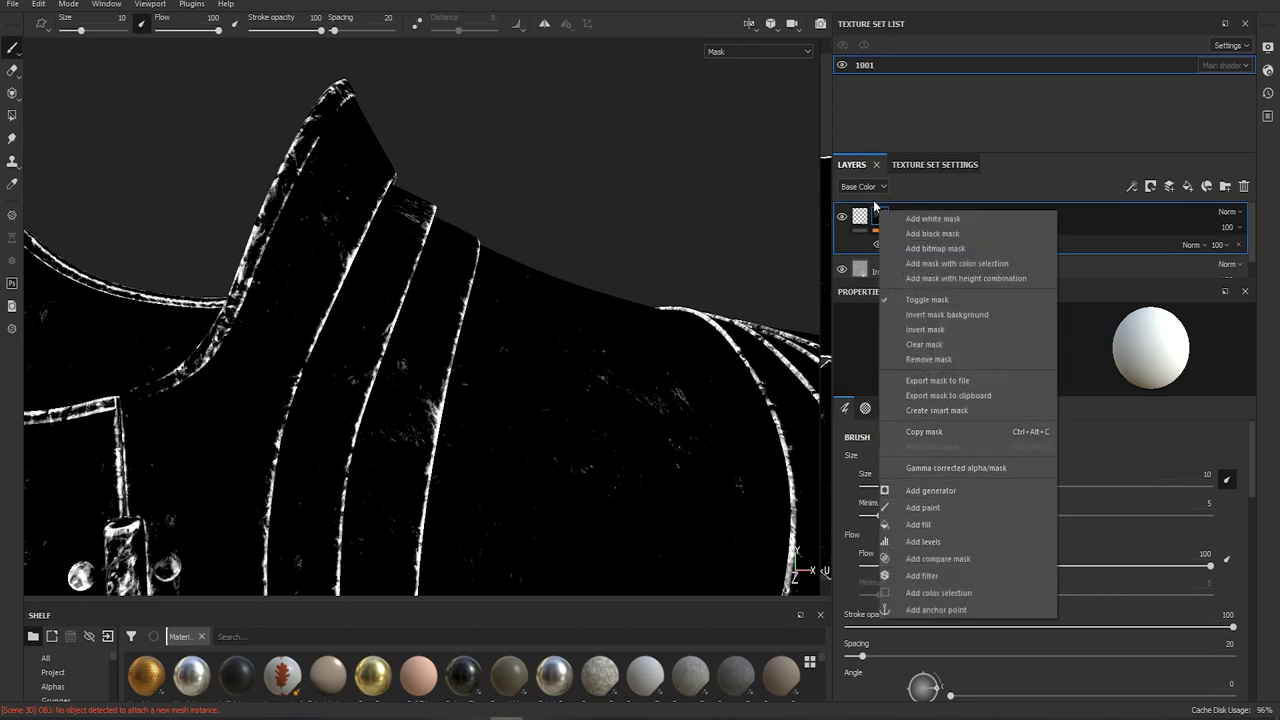
{"action": "left_click", "coordinate": [875, 219]}
{"action": "right_click", "coordinate": [877, 217]}
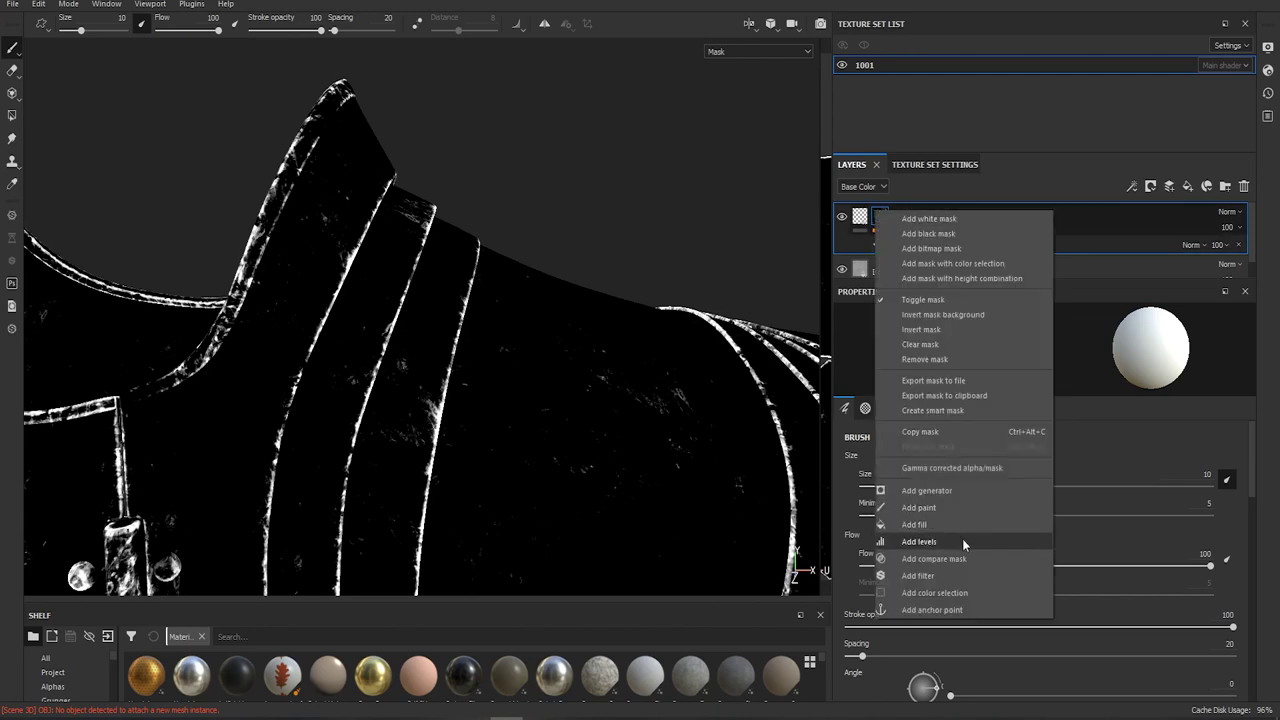
{"action": "left_click", "coordinate": [961, 577]}
{"action": "left_click", "coordinate": [1003, 350]}
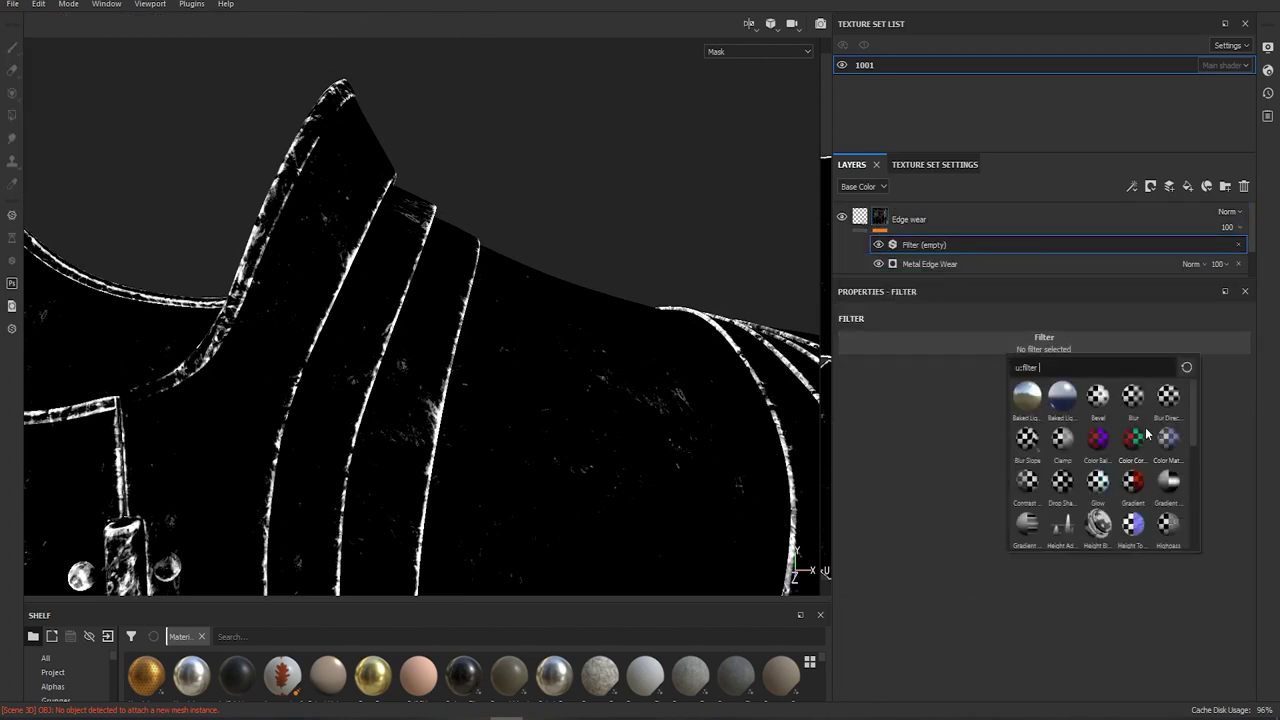
{"action": "left_click", "coordinate": [1133, 398]}
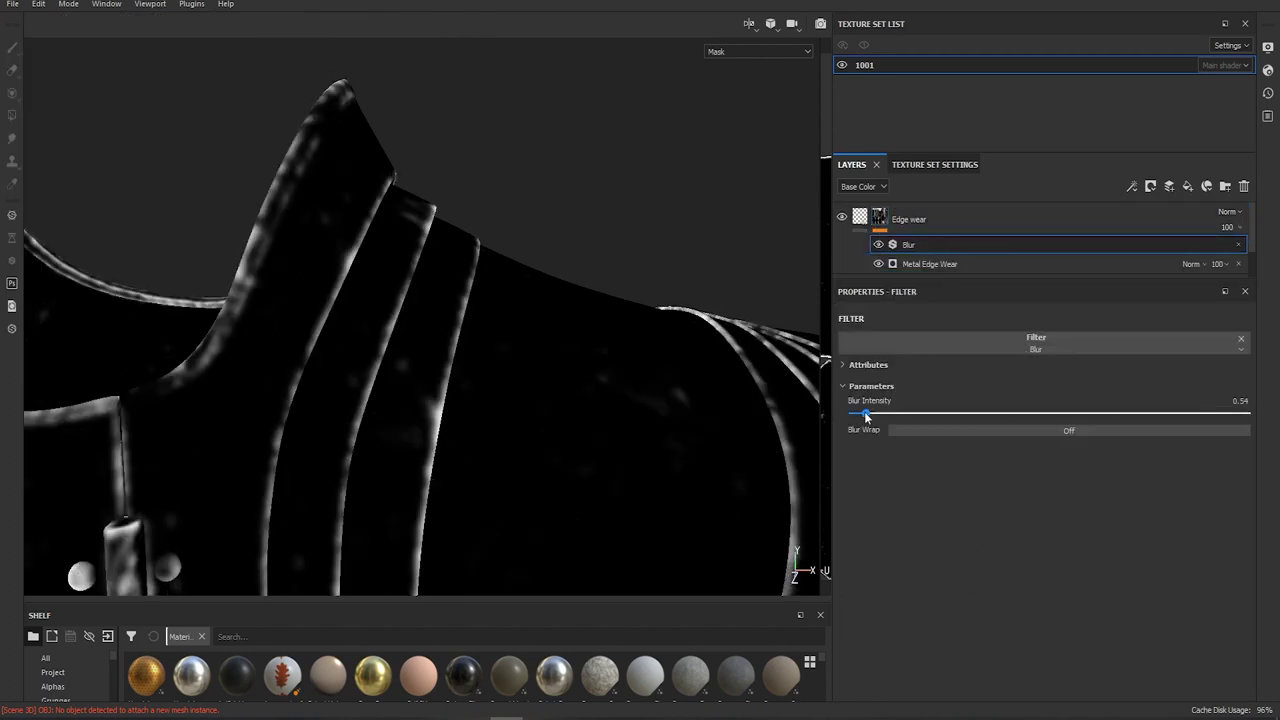
Set the Blur filter's intensity to 0.5
{"action": "left_click", "coordinate": [1229, 411]}
{"action": "left_click", "coordinate": [1236, 399]}
{"action": "type", "text": "0.5"}
{"action": "key", "text": "Return"}
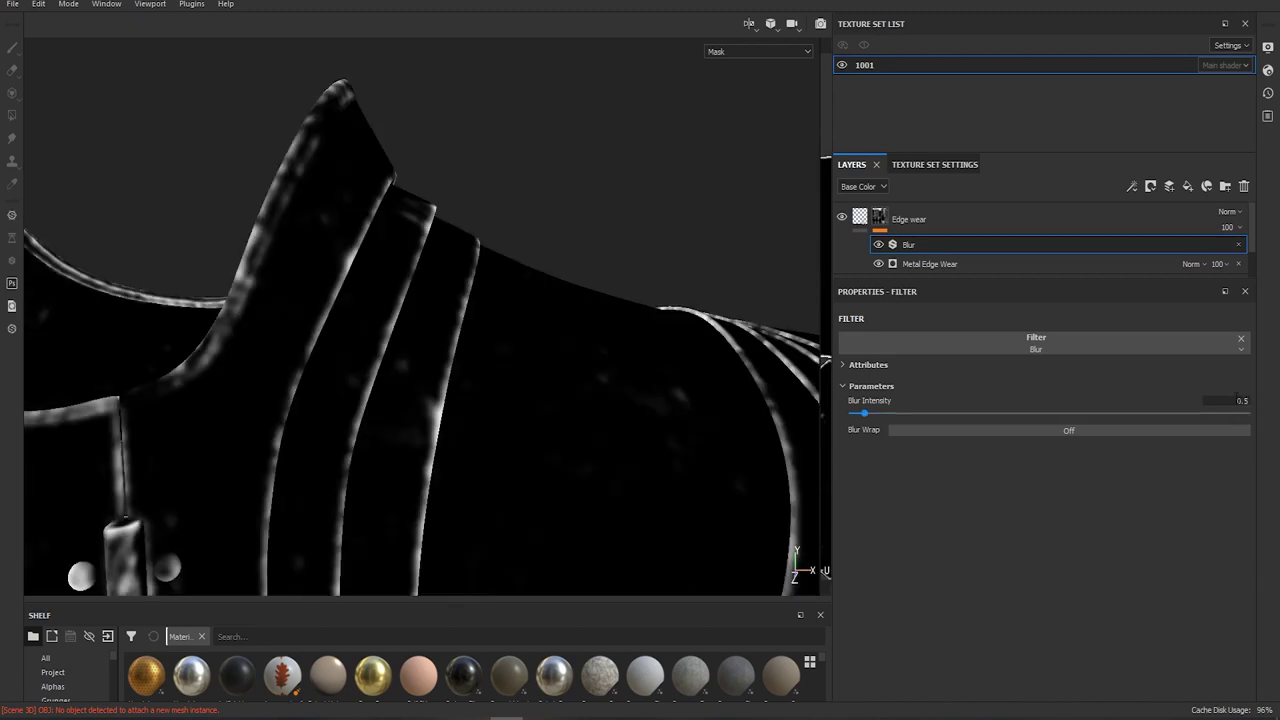
Compare the mask's plate edges with the Blur filter hidden and shown, leaving the filter visible
{"action": "left_click_drag", "start_coordinate": [428, 248], "coordinate": [470, 290], "text": "alt"}
{"action": "left_click", "coordinate": [879, 245]}
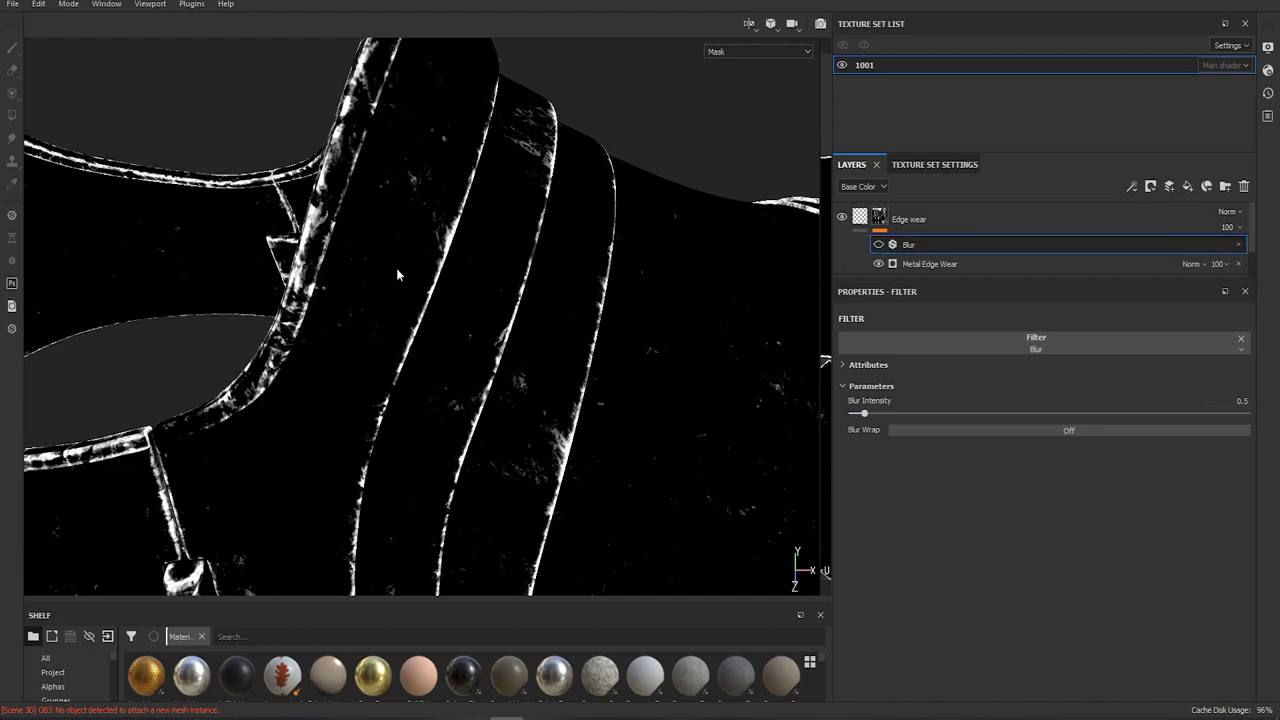
{"action": "right_click_drag", "start_coordinate": [397, 274], "coordinate": [453, 307], "text": "alt"}
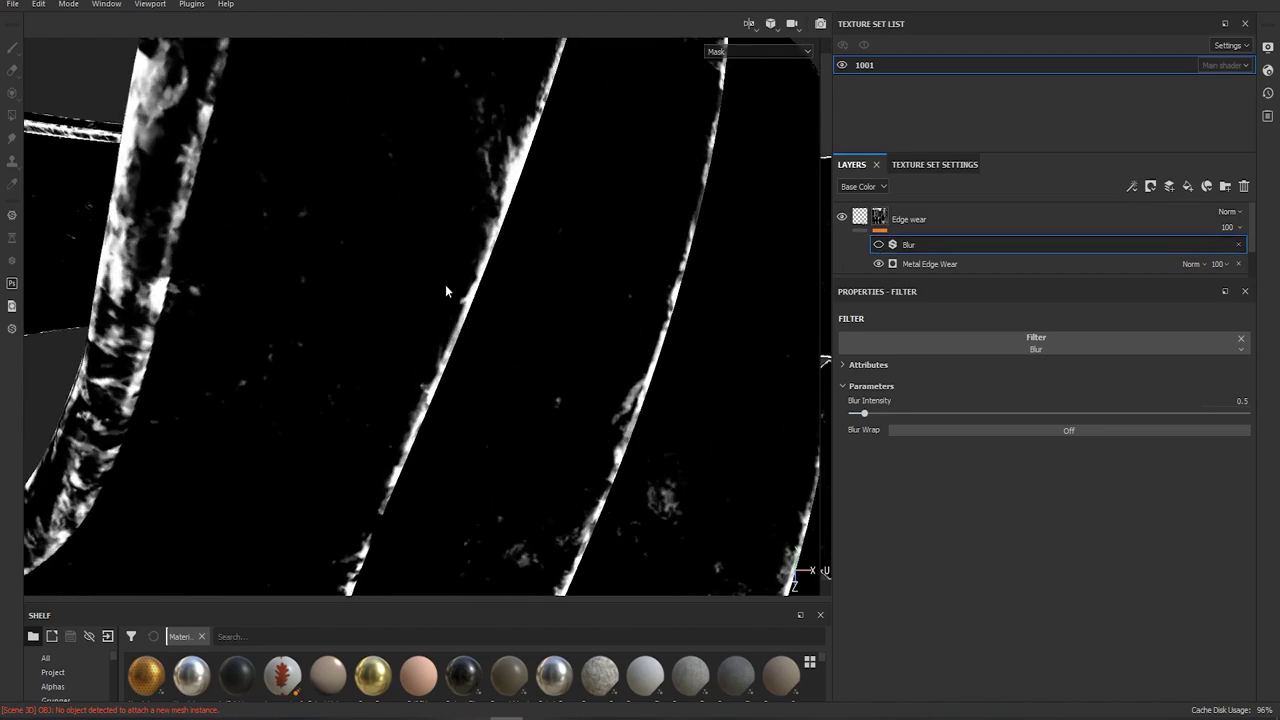
{"action": "left_click", "coordinate": [879, 245]}
{"action": "scroll", "coordinate": [548, 246], "scroll_direction": "down", "scroll_amount": 3}
{"action": "left_click_drag", "start_coordinate": [492, 322], "coordinate": [751, 258], "text": "alt"}
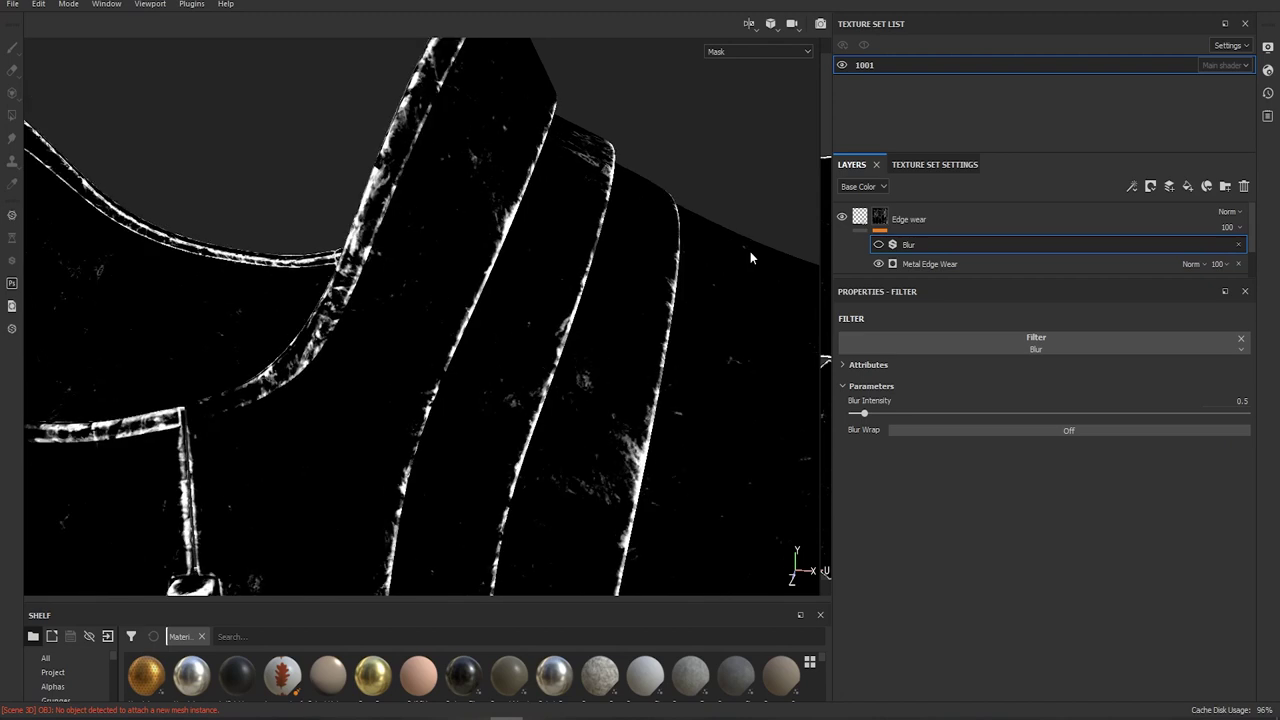
{"action": "left_click", "coordinate": [879, 245]}
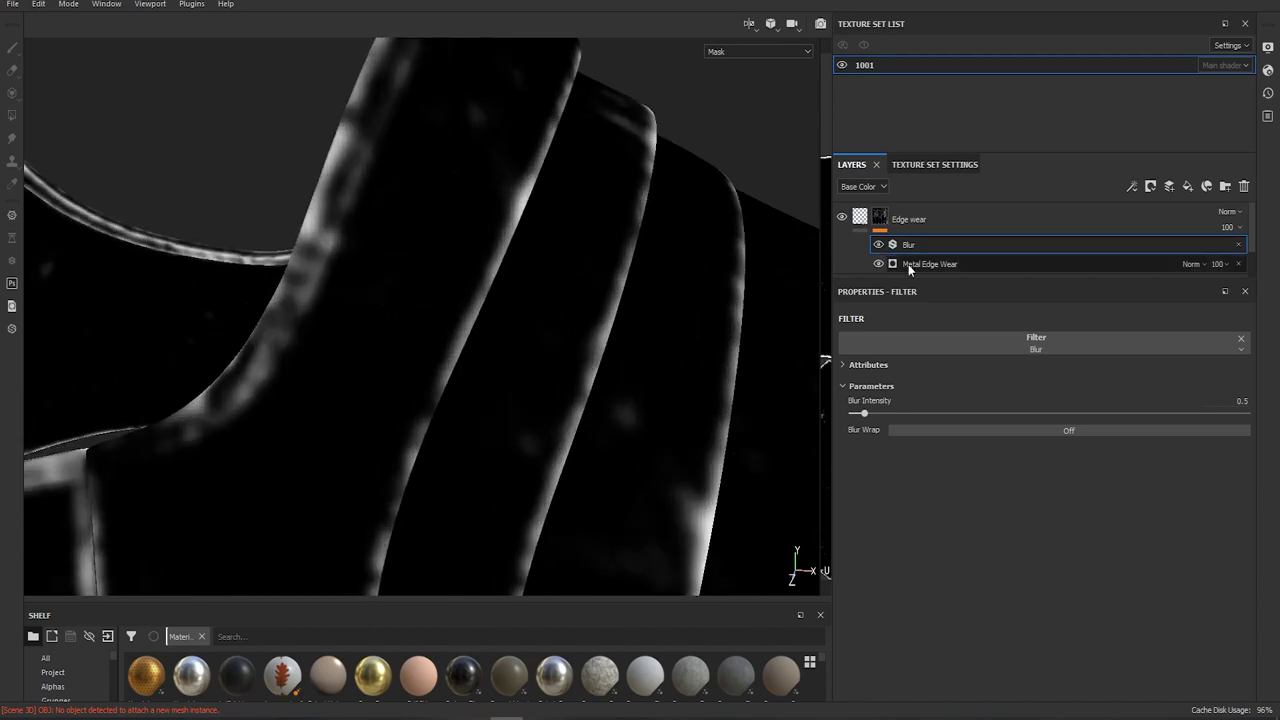
Return to the full material view through the Edge wear fill and examine the blurred dents along the plate edges
{"action": "left_click", "coordinate": [934, 220]}
{"action": "left_click", "coordinate": [859, 217]}
{"action": "left_click_drag", "start_coordinate": [512, 296], "coordinate": [737, 334], "text": "alt"}
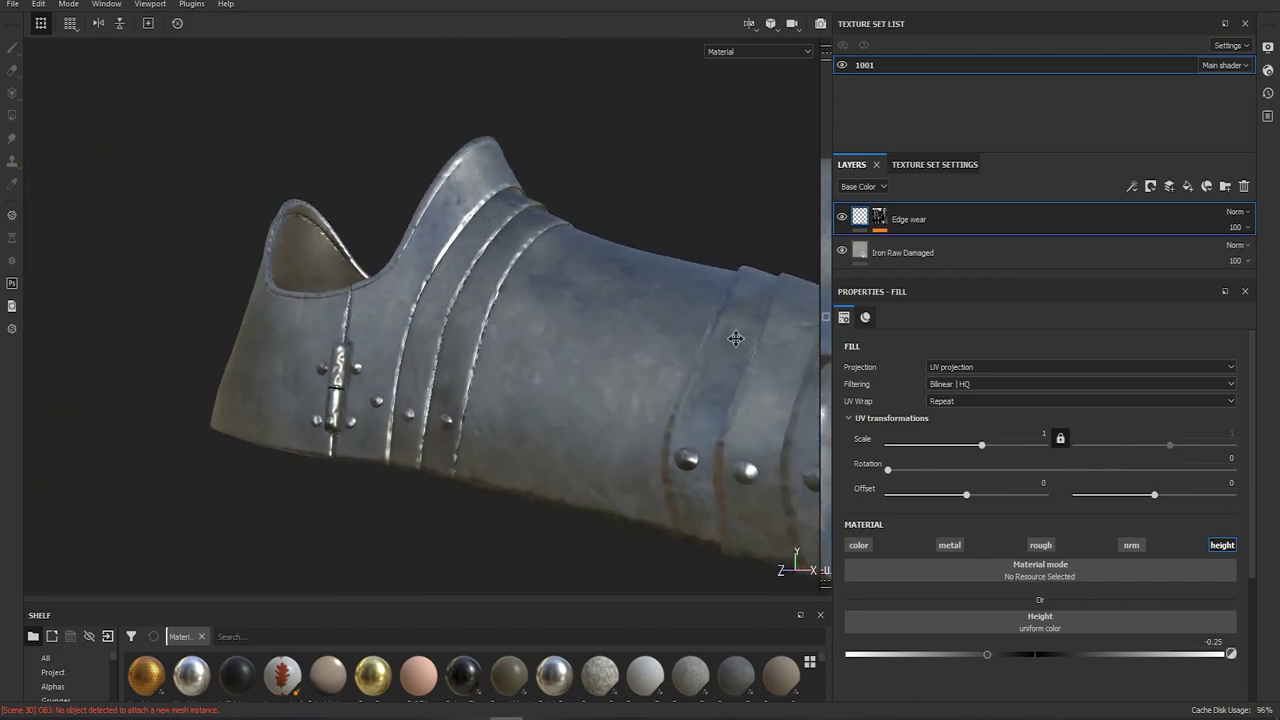
{"action": "middle_click_drag", "start_coordinate": [737, 334], "coordinate": [523, 334], "text": "alt"}
{"action": "right_click_drag", "start_coordinate": [523, 334], "coordinate": [540, 386], "text": "alt"}
{"action": "left_click_drag", "start_coordinate": [540, 386], "coordinate": [720, 363], "text": "alt"}
{"action": "middle_click_drag", "start_coordinate": [183, 250], "coordinate": [341, 279], "text": "alt"}
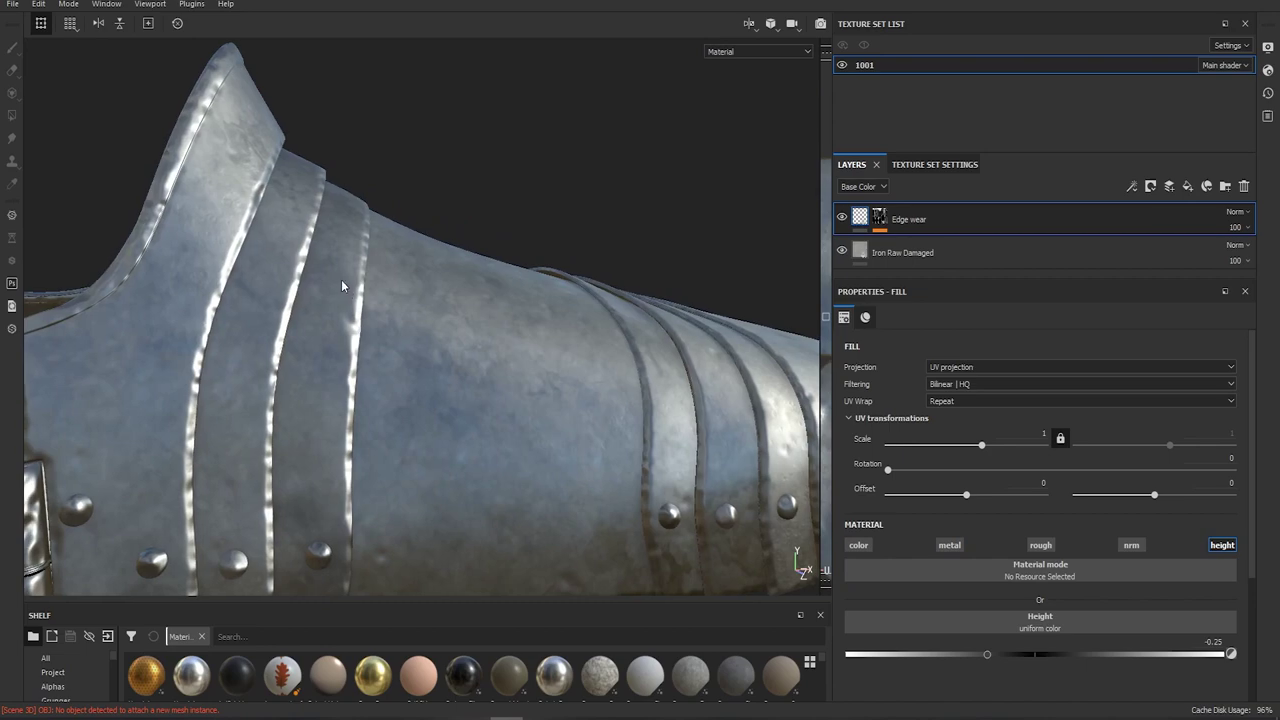
{"action": "scroll", "coordinate": [223, 235], "scroll_direction": "up", "scroll_amount": 2}
{"action": "scroll", "coordinate": [254, 250], "scroll_direction": "down", "scroll_amount": 5}
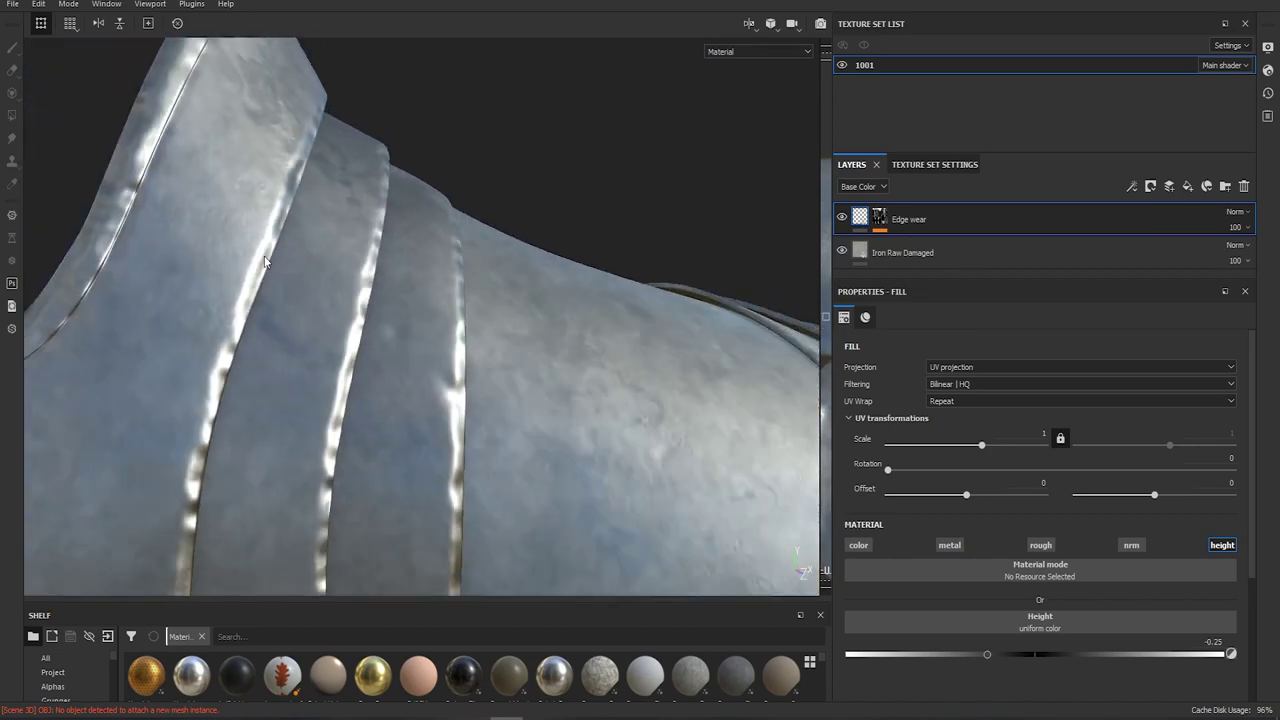
{"action": "left_click_drag", "start_coordinate": [424, 262], "coordinate": [266, 246], "text": "alt"}
{"action": "middle_click_drag", "start_coordinate": [266, 246], "coordinate": [371, 251], "text": "alt"}
{"action": "scroll", "coordinate": [371, 251], "scroll_direction": "up", "scroll_amount": 2}
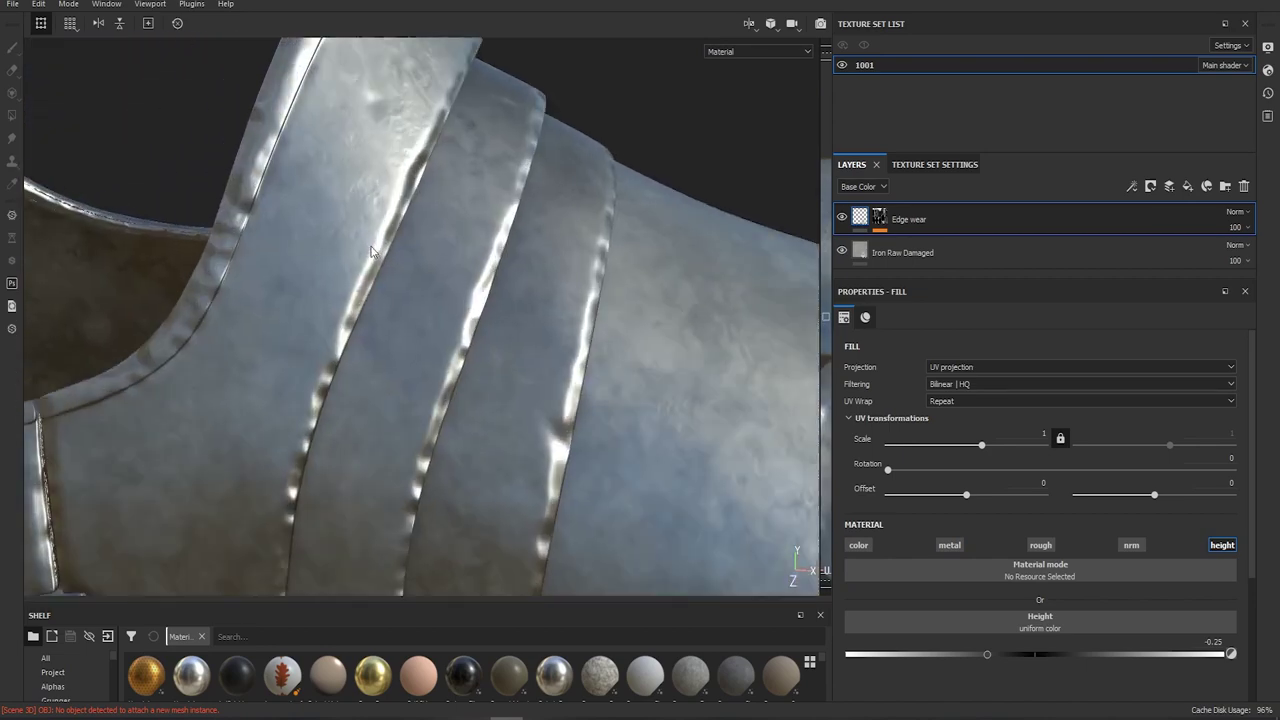
Display the Edge wear mask alone and add a Blur Slope filter above its Blur filter
{"action": "left_click", "coordinate": [880, 220]}
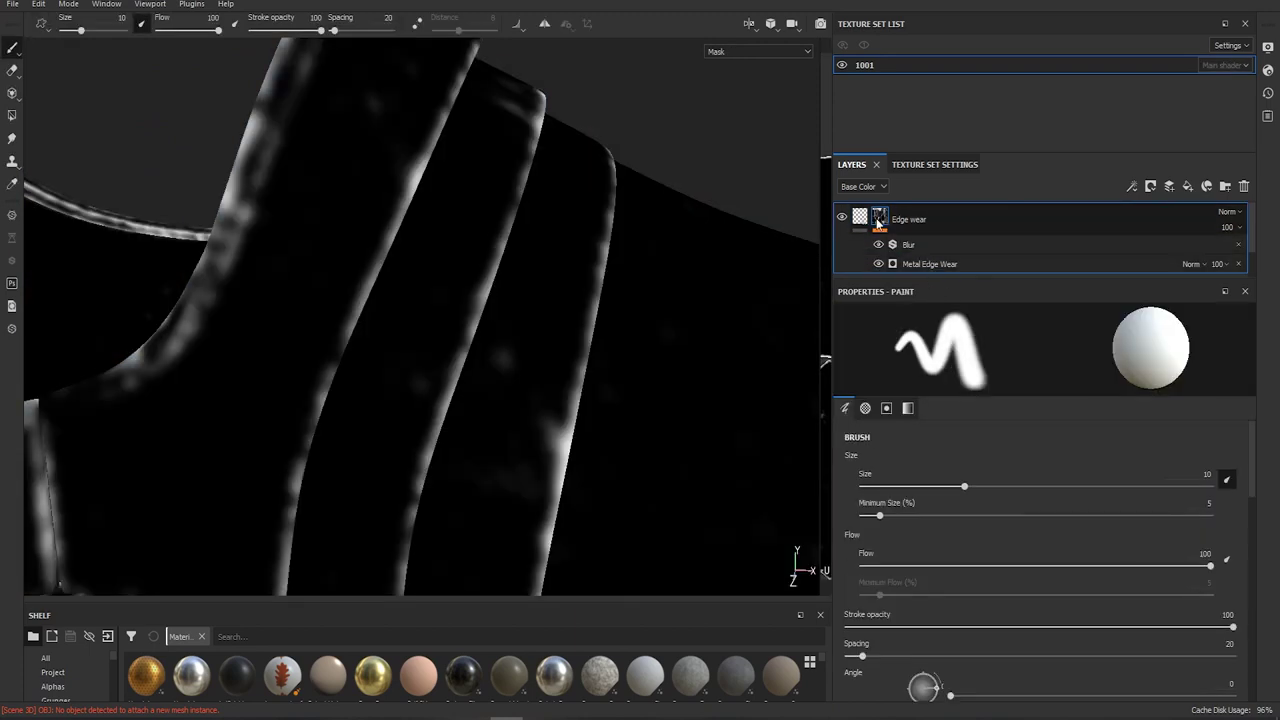
{"action": "right_click", "coordinate": [877, 222]}
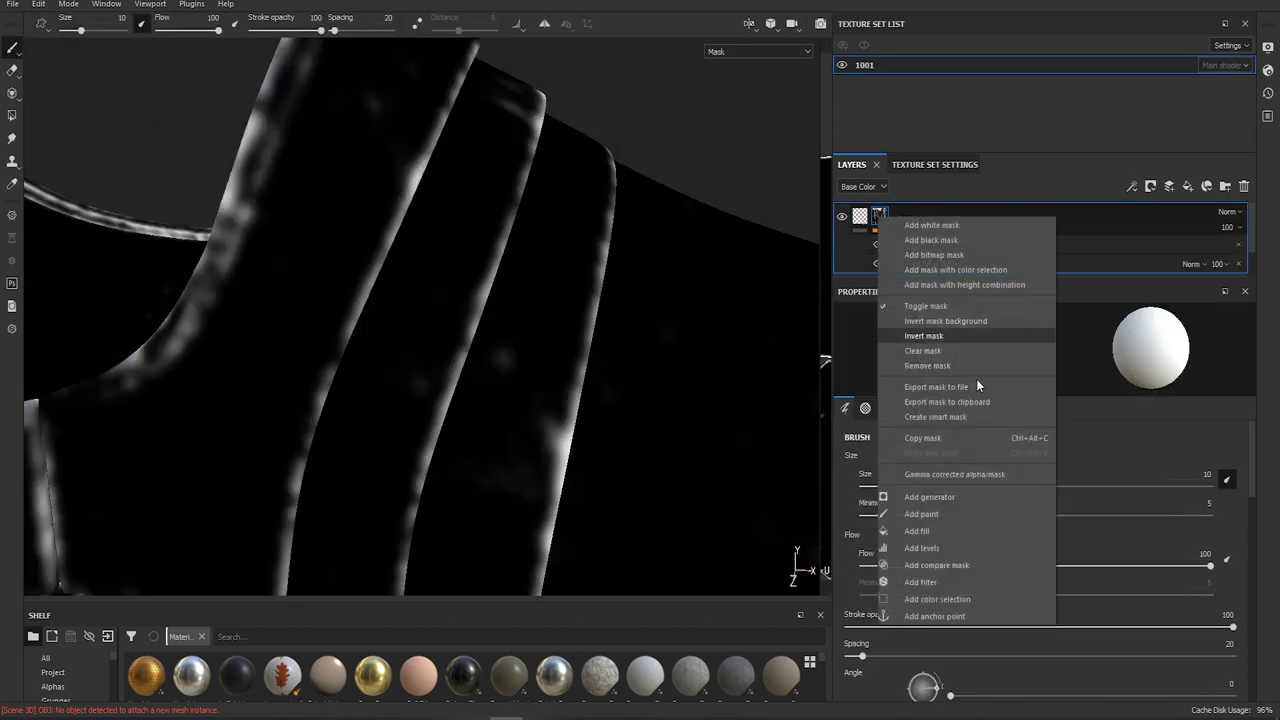
{"action": "left_click", "coordinate": [947, 582]}
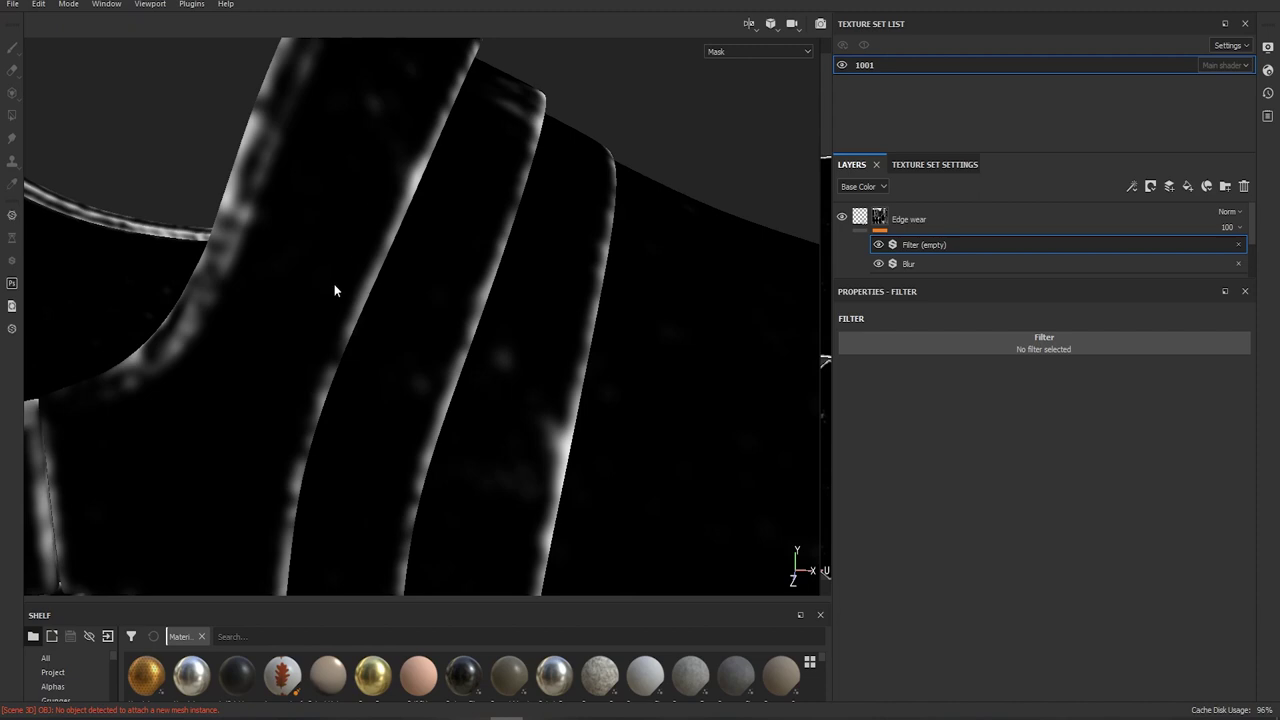
{"action": "left_click", "coordinate": [993, 345]}
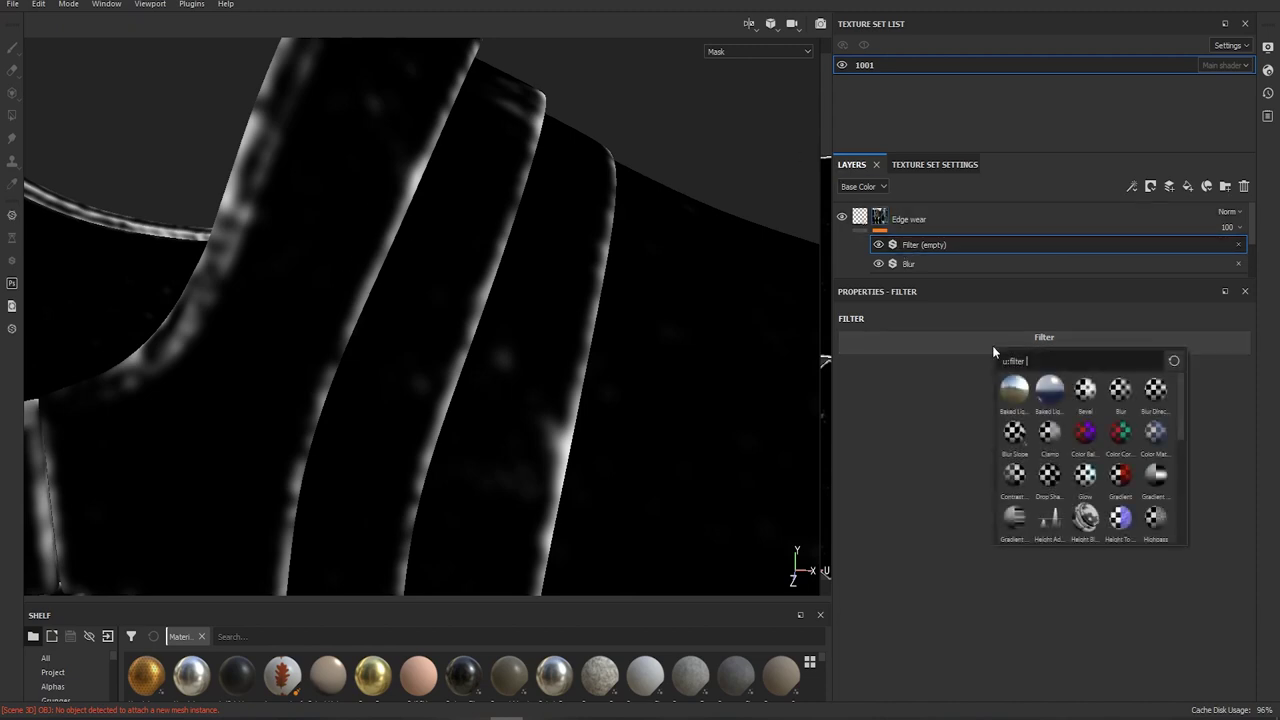
{"action": "left_click", "coordinate": [1016, 434]}
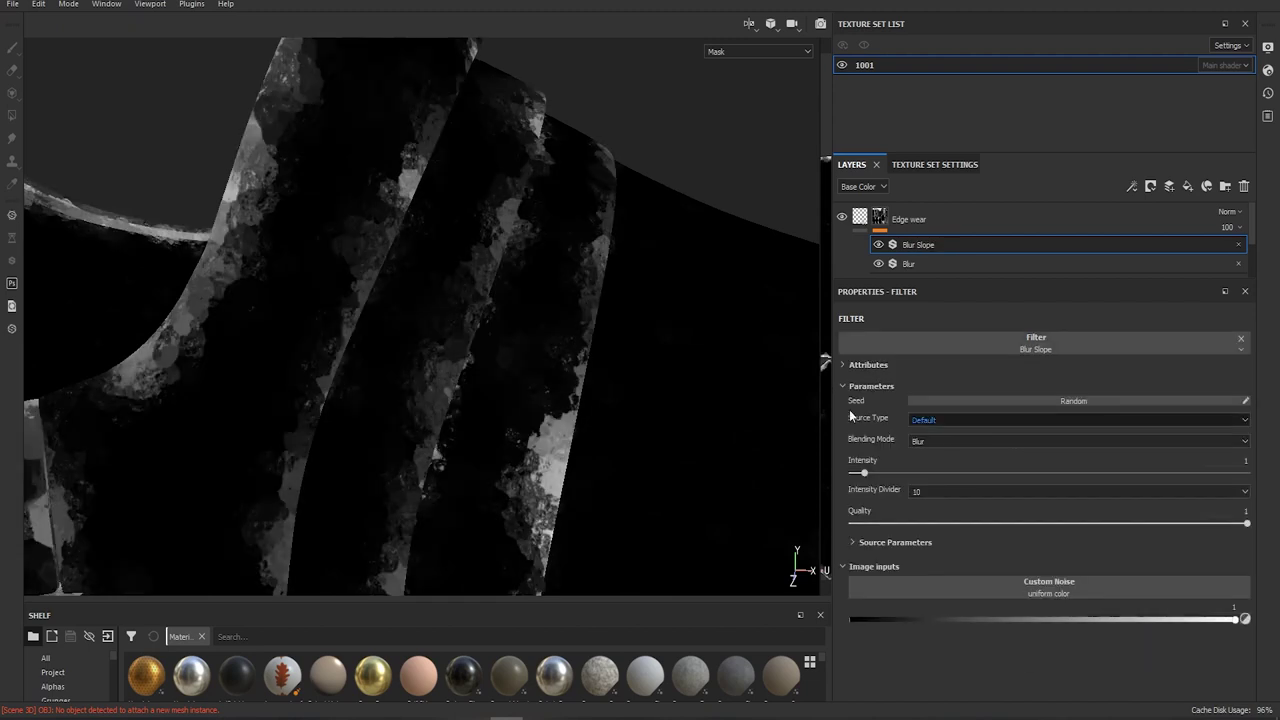
Set the Blur Slope filter's intensity to 0.22 and intensity divider to 100, and expand its source parameters
{"action": "left_click_drag", "start_coordinate": [857, 476], "coordinate": [855, 476]}
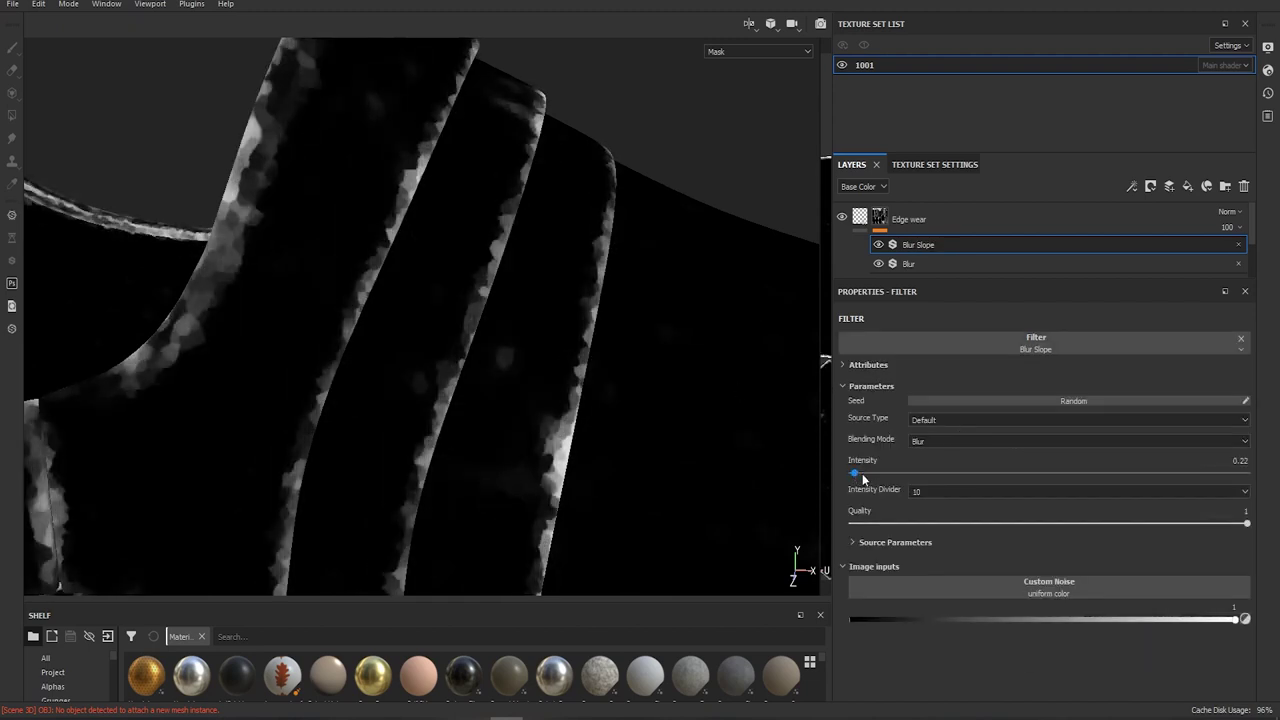
{"action": "left_click", "coordinate": [930, 490]}
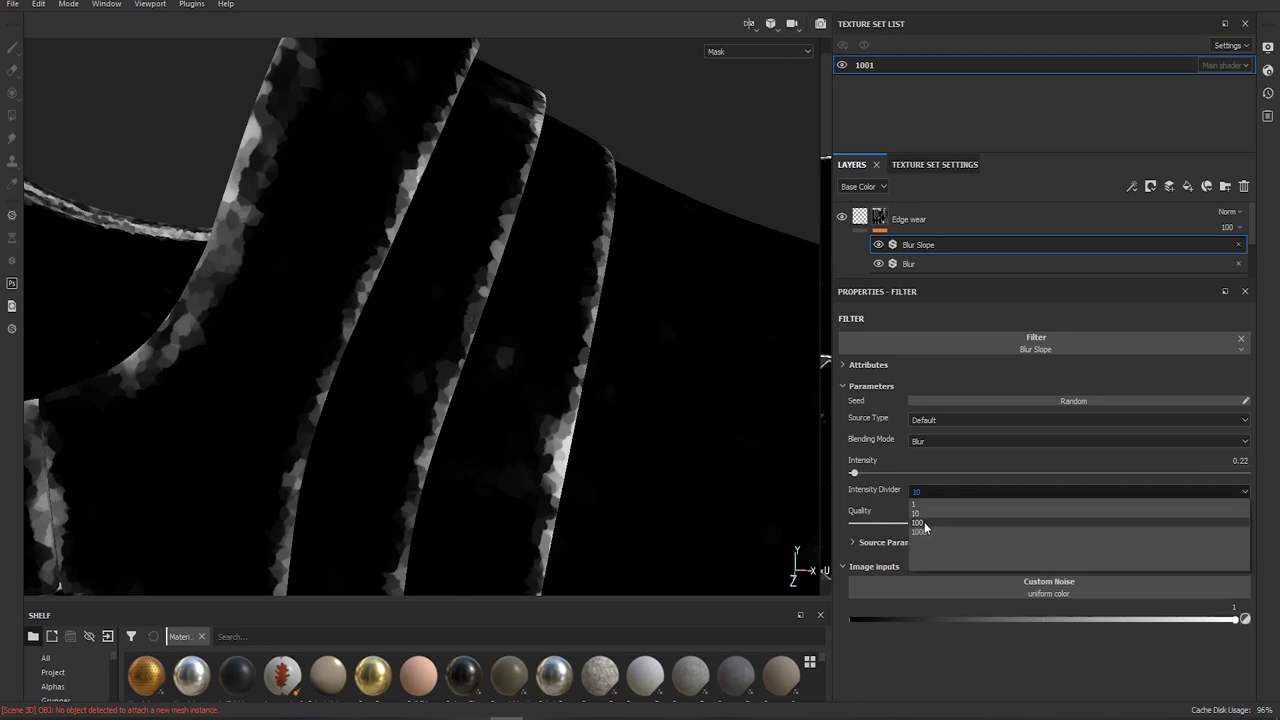
{"action": "left_click", "coordinate": [924, 522]}
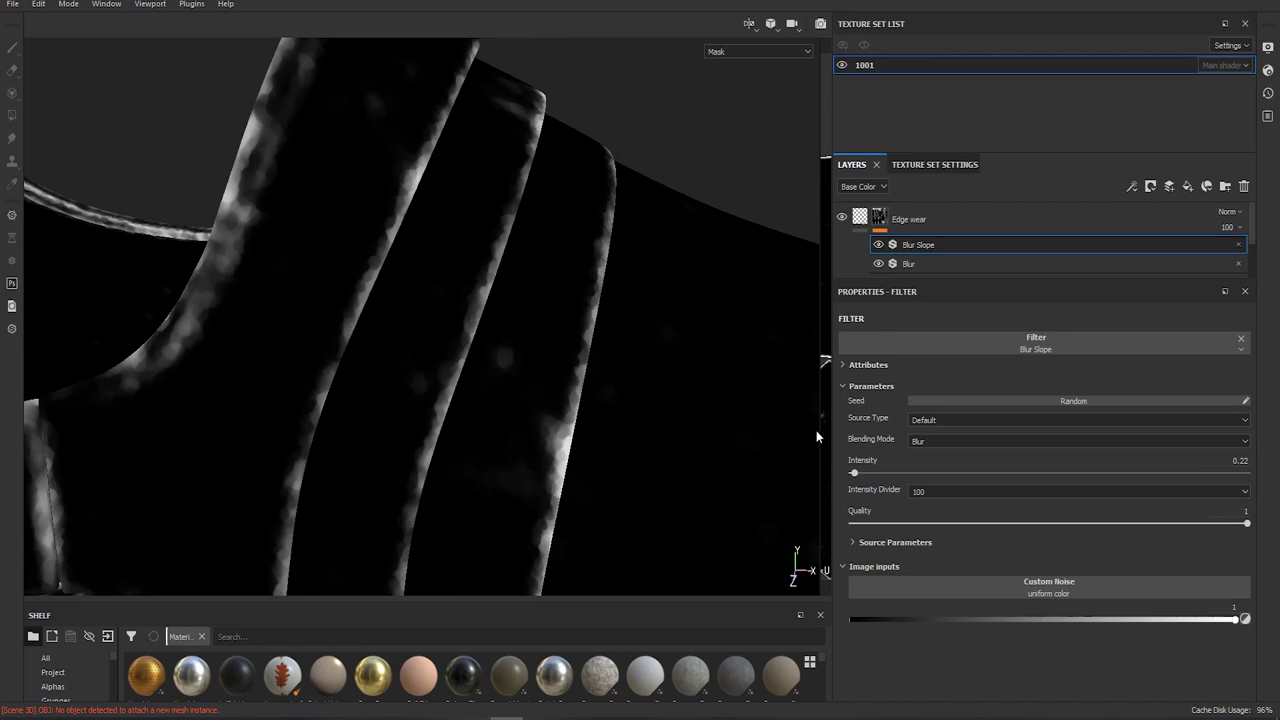
{"action": "left_click", "coordinate": [856, 543]}
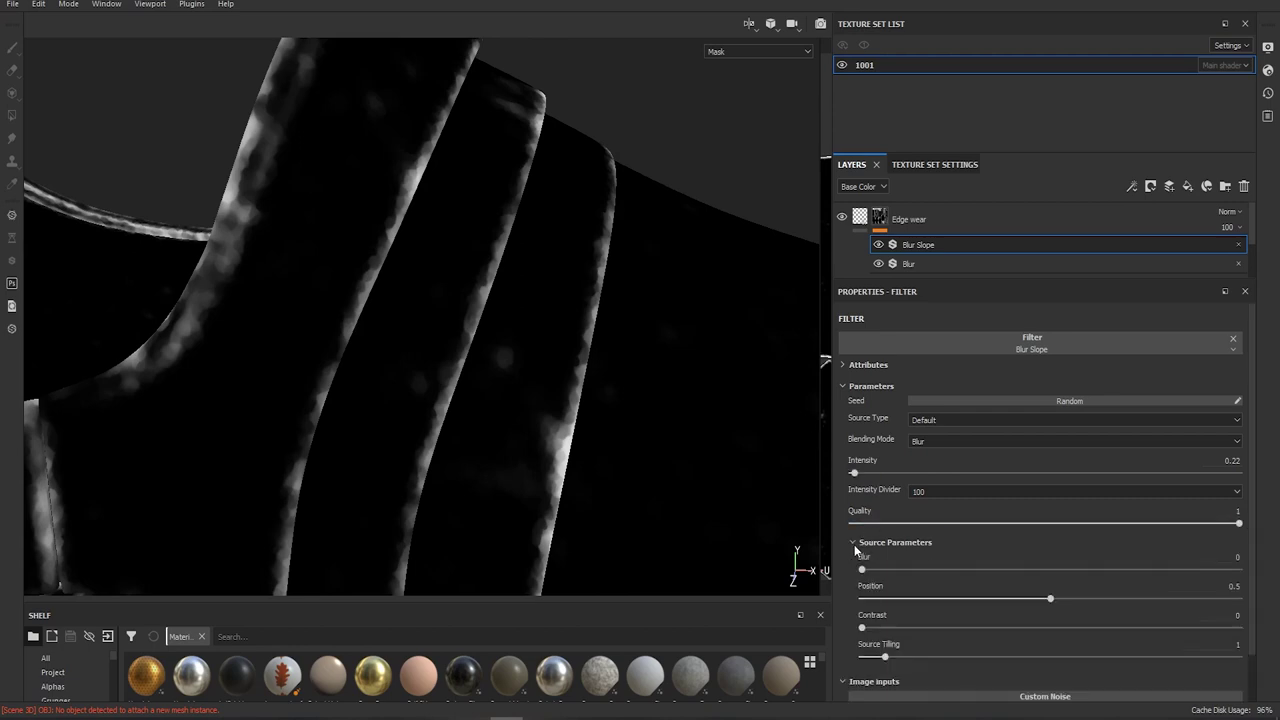
{"action": "scroll", "coordinate": [908, 625], "scroll_direction": "down", "scroll_amount": 1}
{"action": "scroll", "coordinate": [526, 421], "scroll_direction": "up", "scroll_amount": 3}
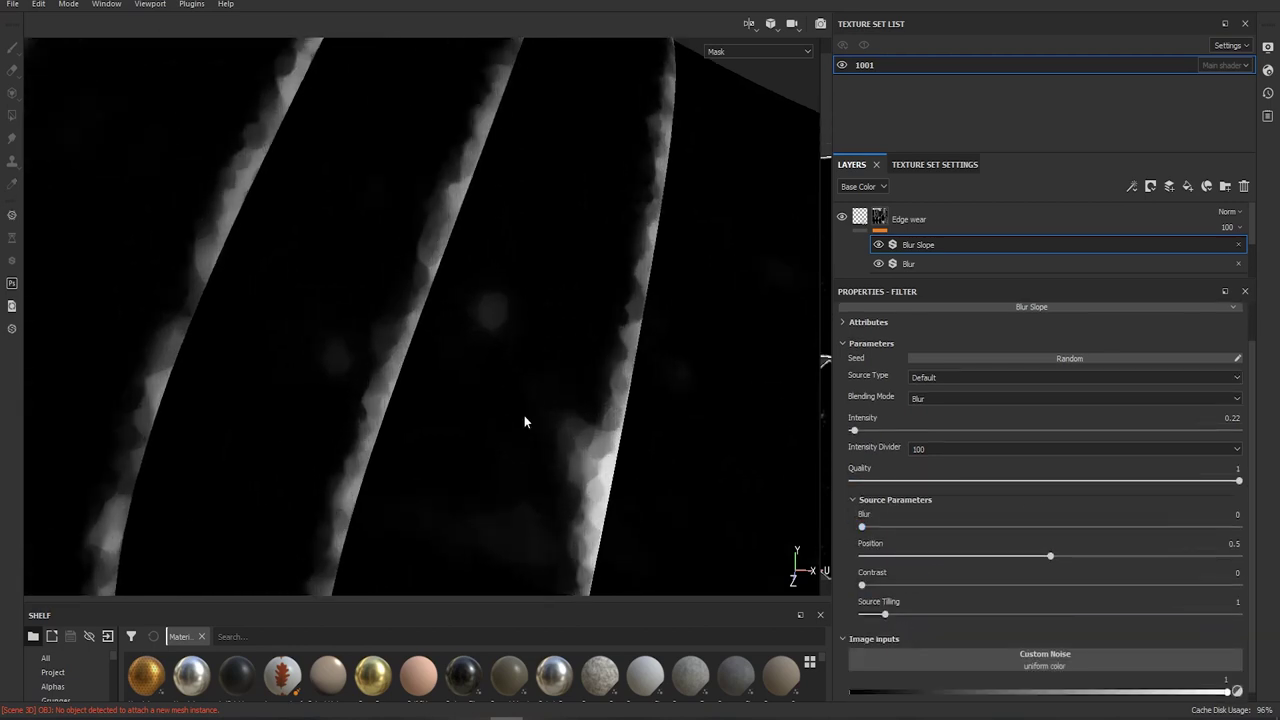
{"action": "scroll", "coordinate": [568, 444], "scroll_direction": "down", "scroll_amount": 4}
{"action": "left_click_drag", "start_coordinate": [614, 478], "coordinate": [580, 314], "text": "alt"}
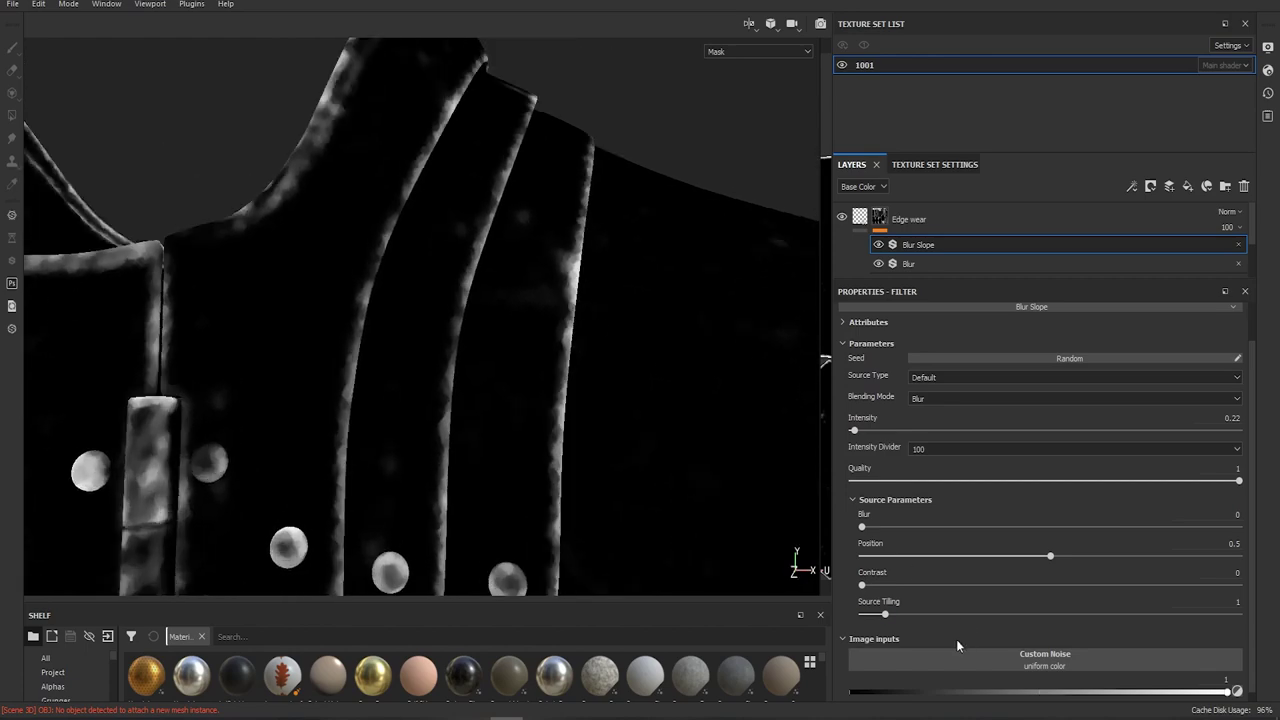
Return to the full material view through the Edge wear fill and examine the chipped plate edges from near and far
{"action": "scroll", "coordinate": [479, 333], "scroll_direction": "up", "scroll_amount": 3}
{"action": "left_click", "coordinate": [860, 217]}
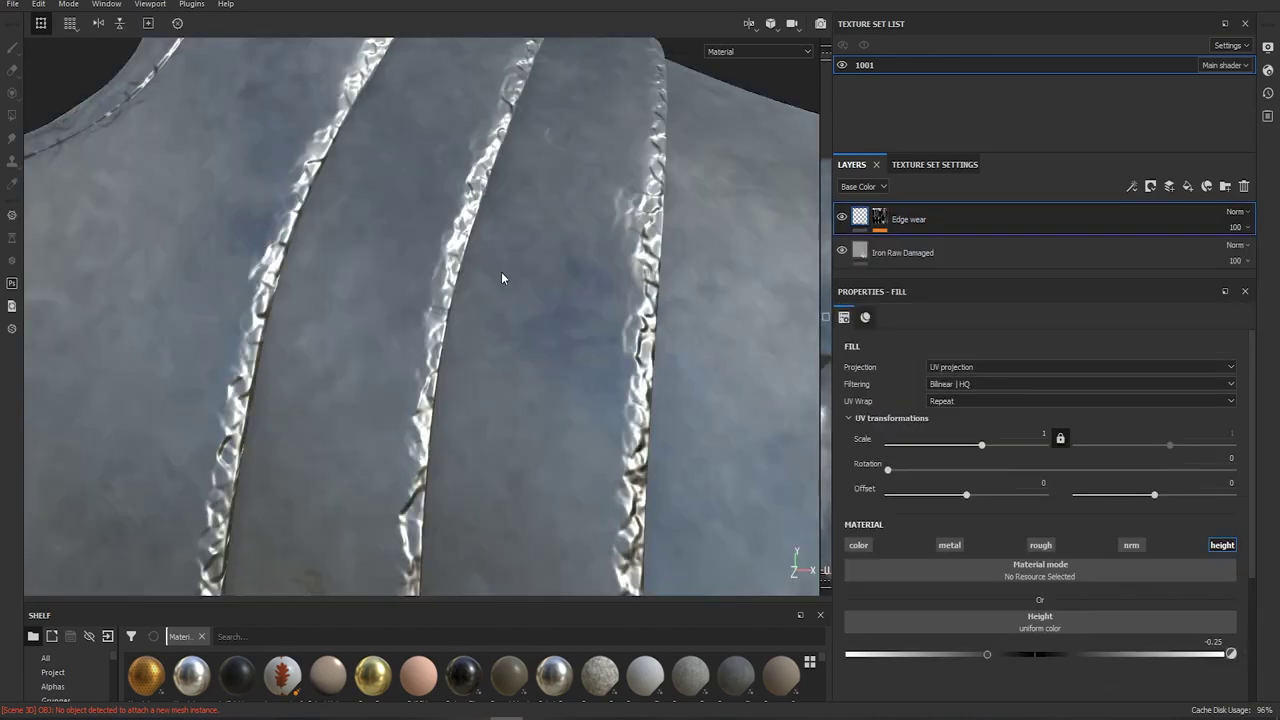
{"action": "left_click_drag", "start_coordinate": [501, 264], "coordinate": [500, 287], "text": "alt"}
{"action": "scroll", "coordinate": [534, 340], "scroll_direction": "down", "scroll_amount": 6}
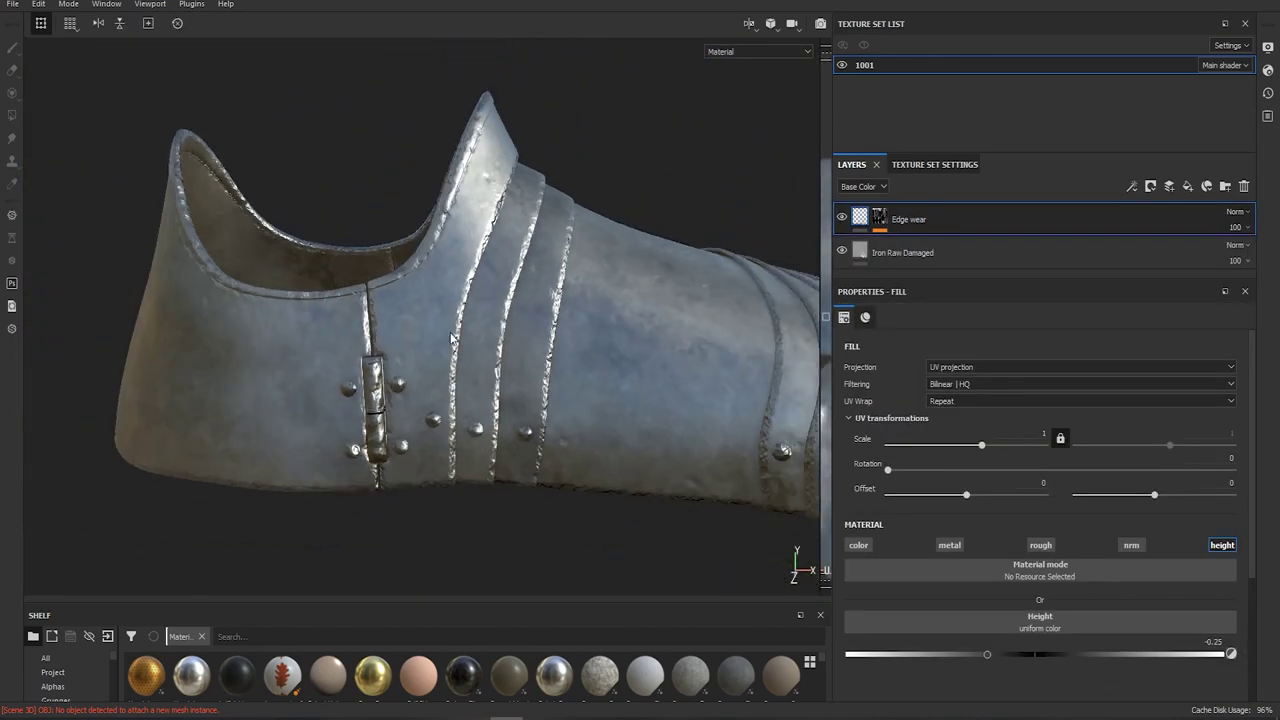
{"action": "scroll", "coordinate": [461, 355], "scroll_direction": "up", "scroll_amount": 8}
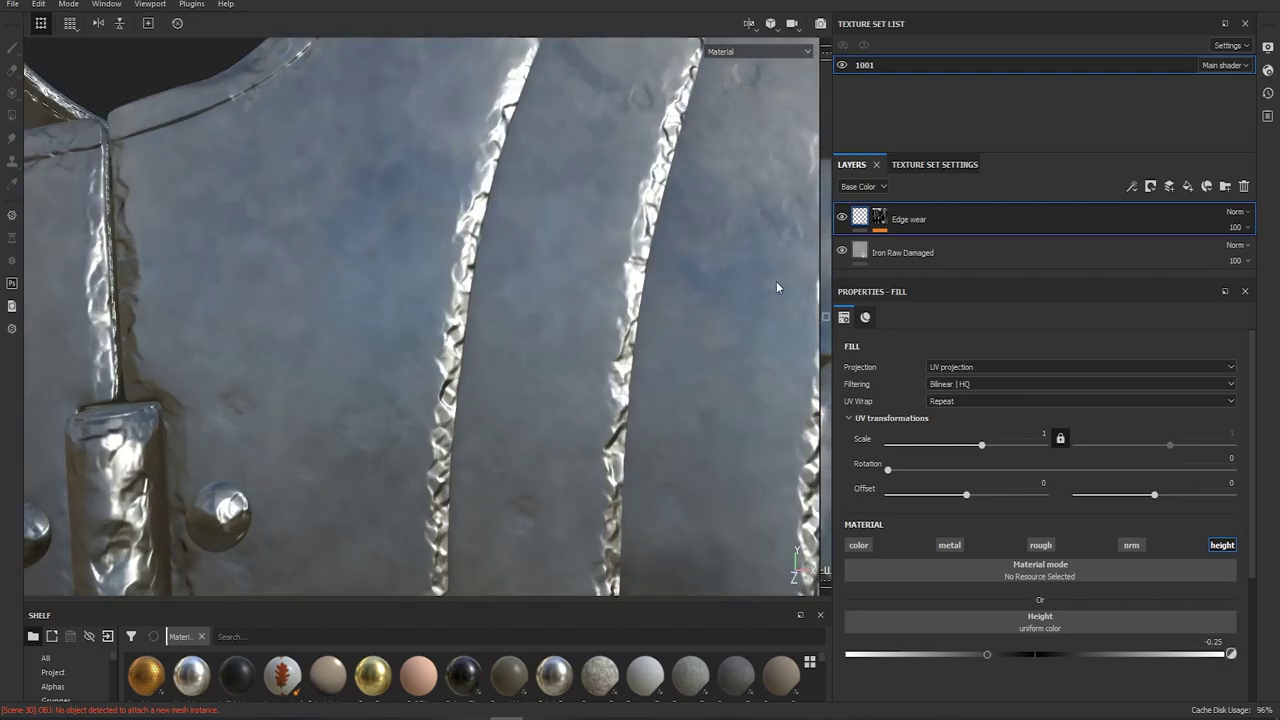
{"action": "scroll", "coordinate": [476, 302], "scroll_direction": "down", "scroll_amount": 6}
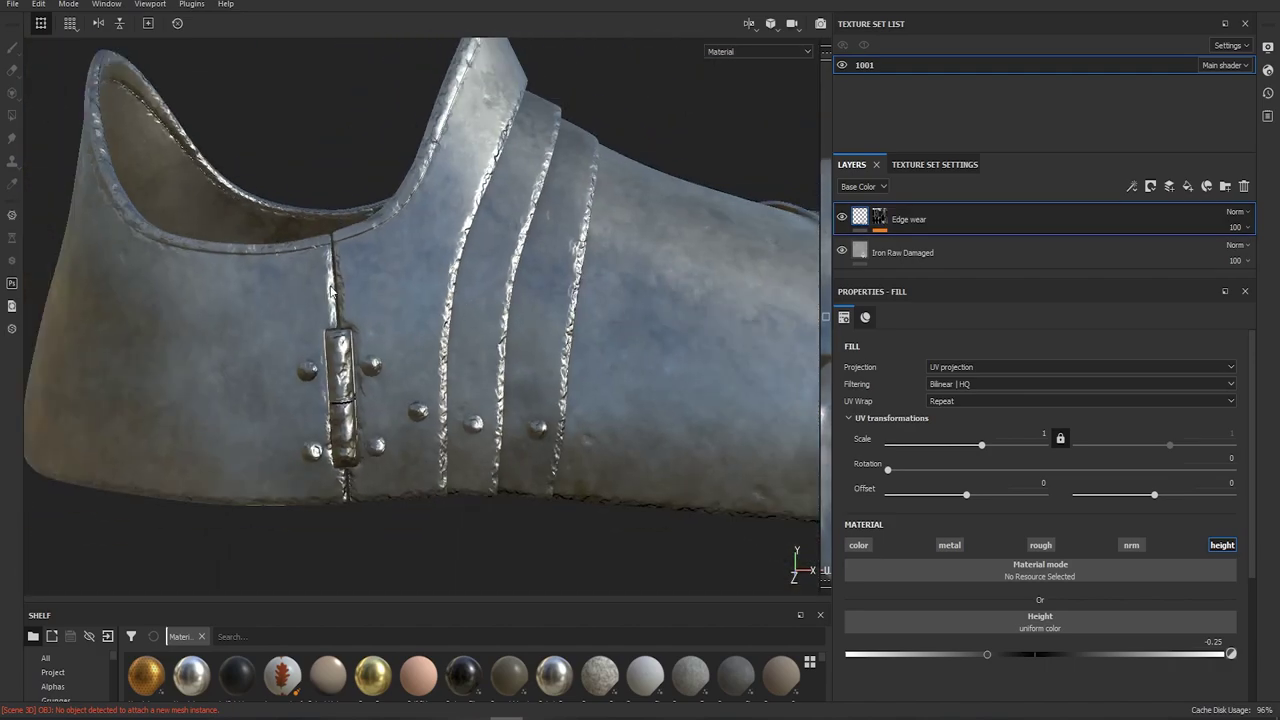
{"action": "scroll", "coordinate": [336, 287], "scroll_direction": "up", "scroll_amount": 6}
{"action": "left_click_drag", "start_coordinate": [336, 287], "coordinate": [394, 288], "text": "alt"}
{"action": "left_click_drag", "start_coordinate": [650, 294], "coordinate": [526, 280], "text": "alt"}
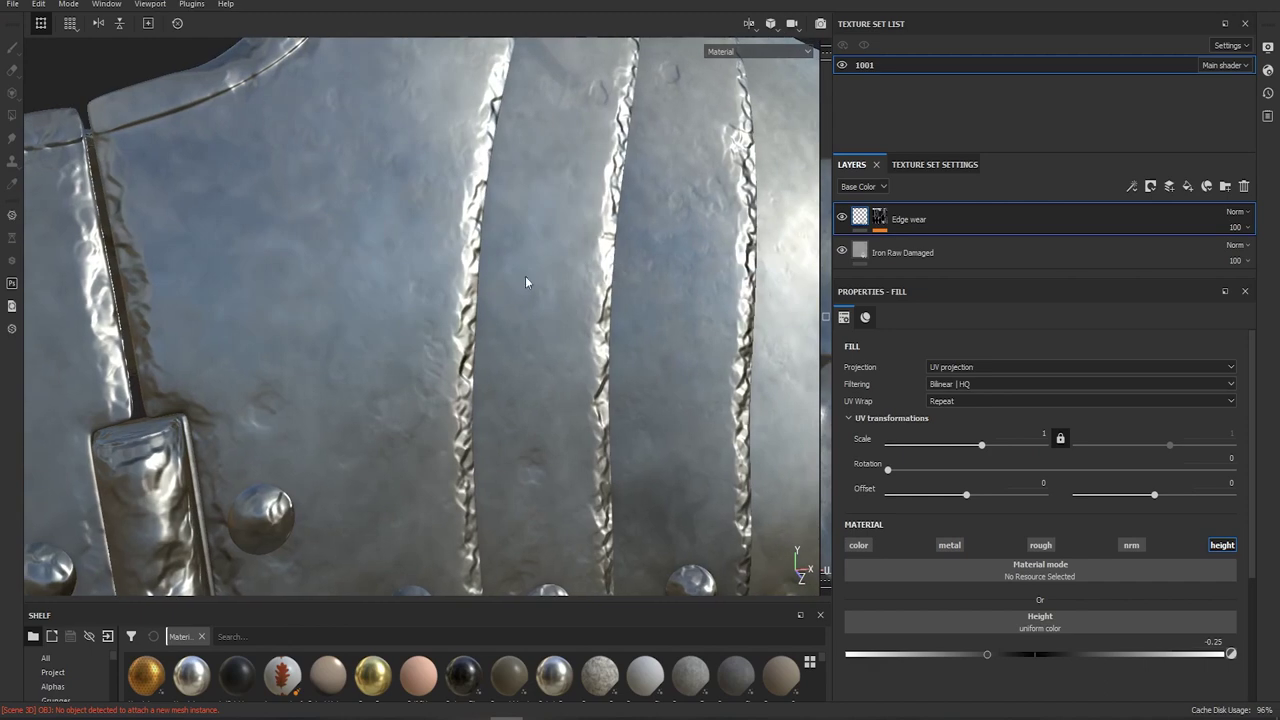
Set the Blur Slope filter's source tiling to 0.52 in the mask view, and check the plate edges in the material view
{"action": "left_click", "coordinate": [880, 217], "text": "alt"}
{"action": "left_click_drag", "start_coordinate": [557, 238], "coordinate": [474, 214], "text": "alt"}
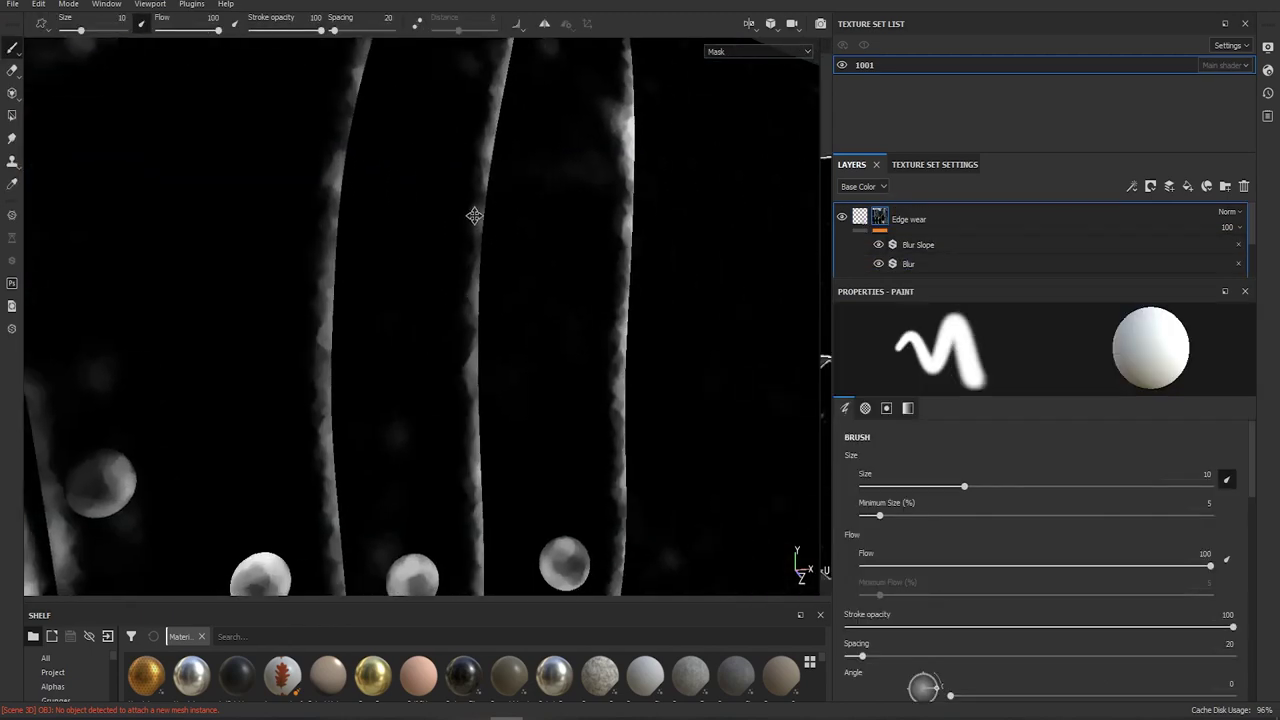
{"action": "left_click", "coordinate": [915, 245]}
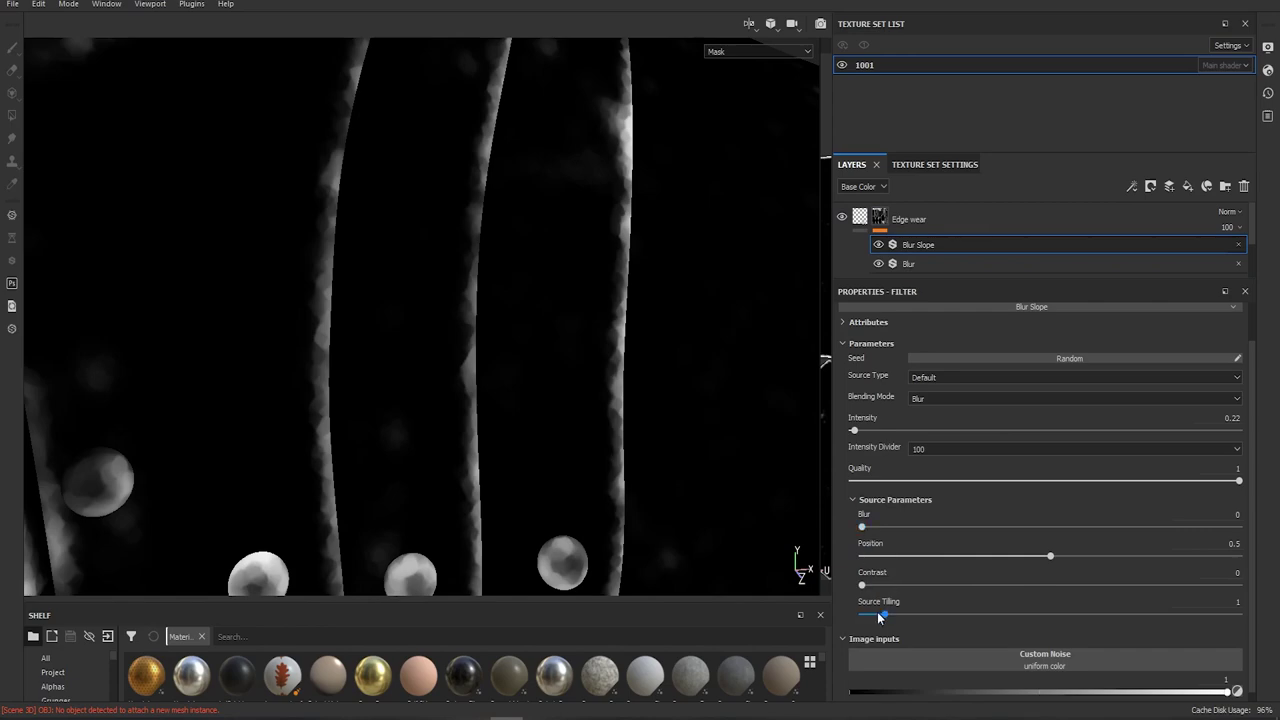
{"action": "left_click_drag", "start_coordinate": [884, 614], "coordinate": [873, 613]}
{"action": "scroll", "coordinate": [591, 314], "scroll_direction": "down", "scroll_amount": 4}
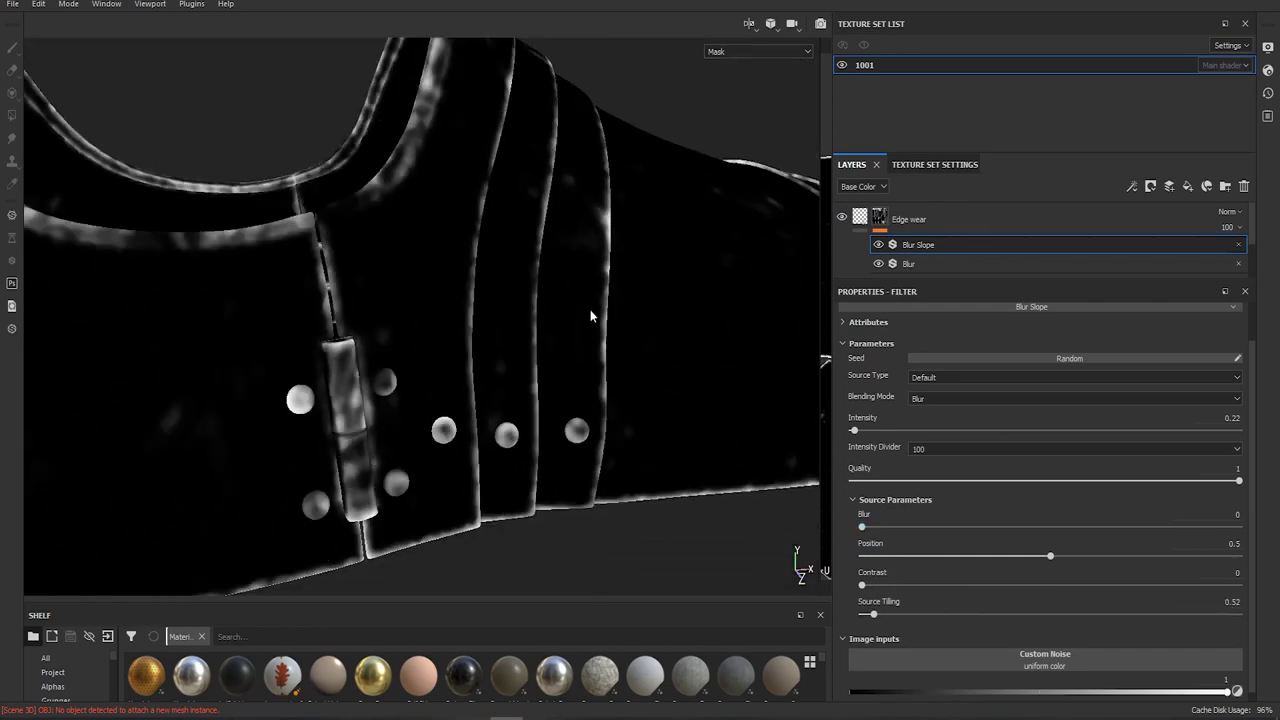
{"action": "left_click_drag", "start_coordinate": [591, 314], "coordinate": [585, 241], "text": "alt"}
{"action": "scroll", "coordinate": [584, 241], "scroll_direction": "up", "scroll_amount": 2}
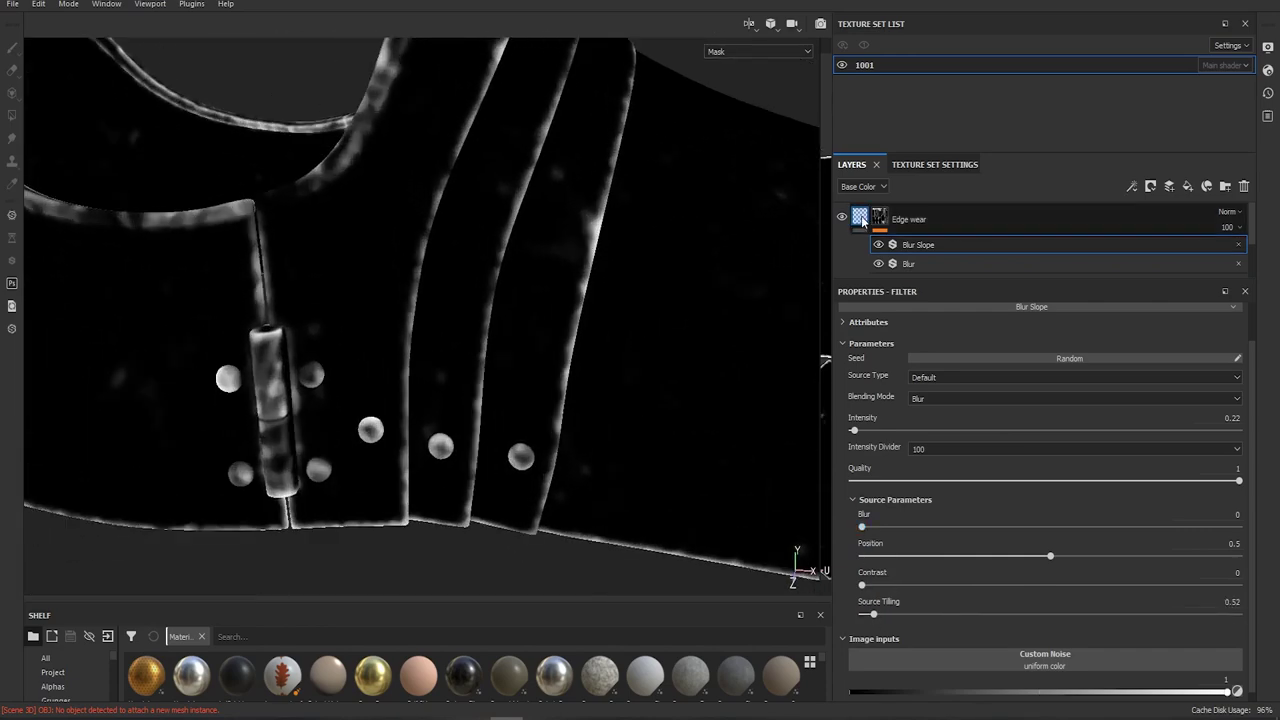
{"action": "left_click", "coordinate": [860, 219]}
{"action": "mouse_move", "coordinate": [512, 226]}
{"action": "left_mouse_down", "text": "alt"}
{"action": "mouse_move", "coordinate": [573, 206]}
{"action": "mouse_move", "coordinate": [766, 214]}
{"action": "left_mouse_up", "text": "alt"}
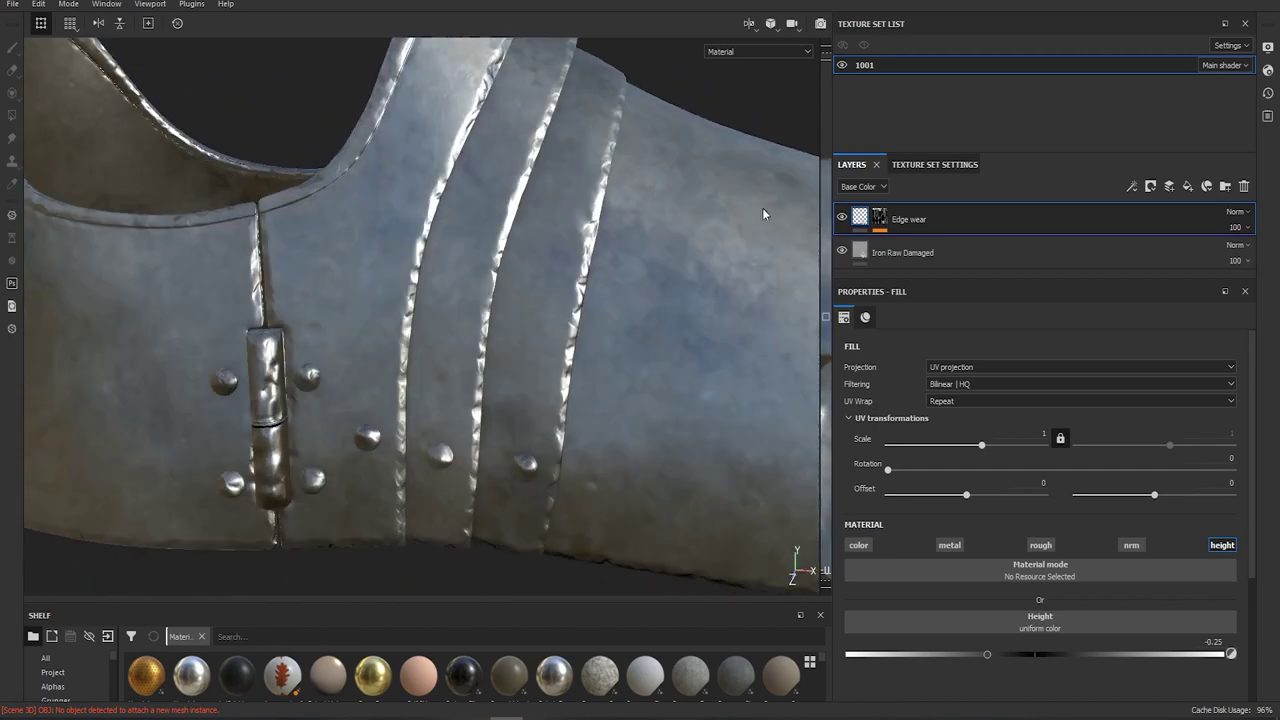
Set the Blur Slope filter's source blur to 0.28 in the mask view, and check the edges in the material view
{"action": "left_click", "coordinate": [879, 218]}
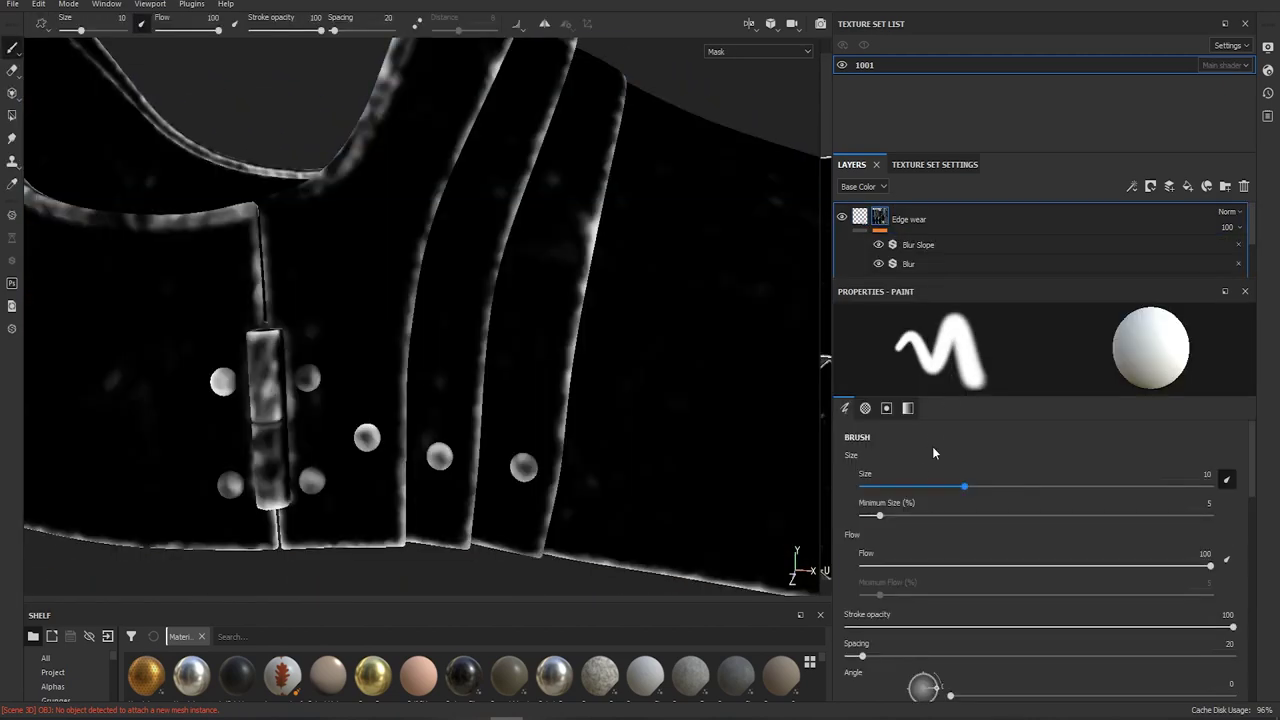
{"action": "left_click", "coordinate": [916, 244]}
{"action": "left_click", "coordinate": [866, 526]}
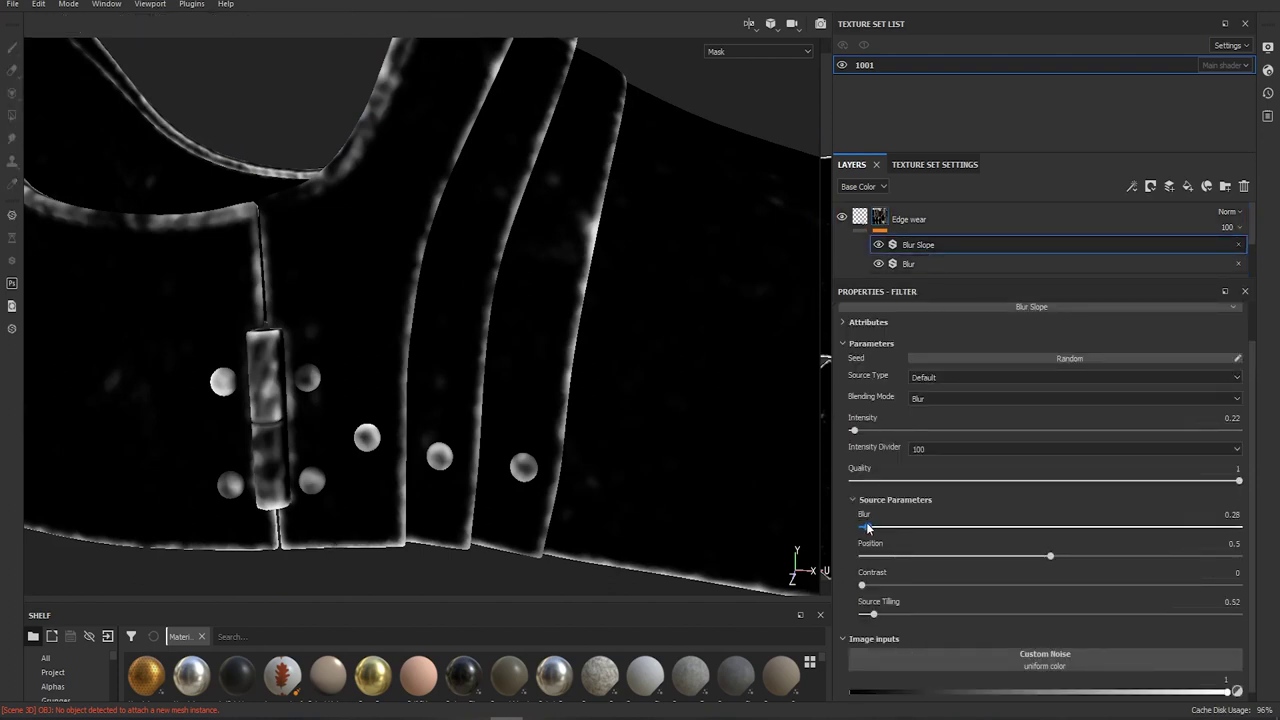
{"action": "left_click", "coordinate": [860, 217]}
{"action": "scroll", "coordinate": [586, 204], "scroll_direction": "up", "scroll_amount": 3}
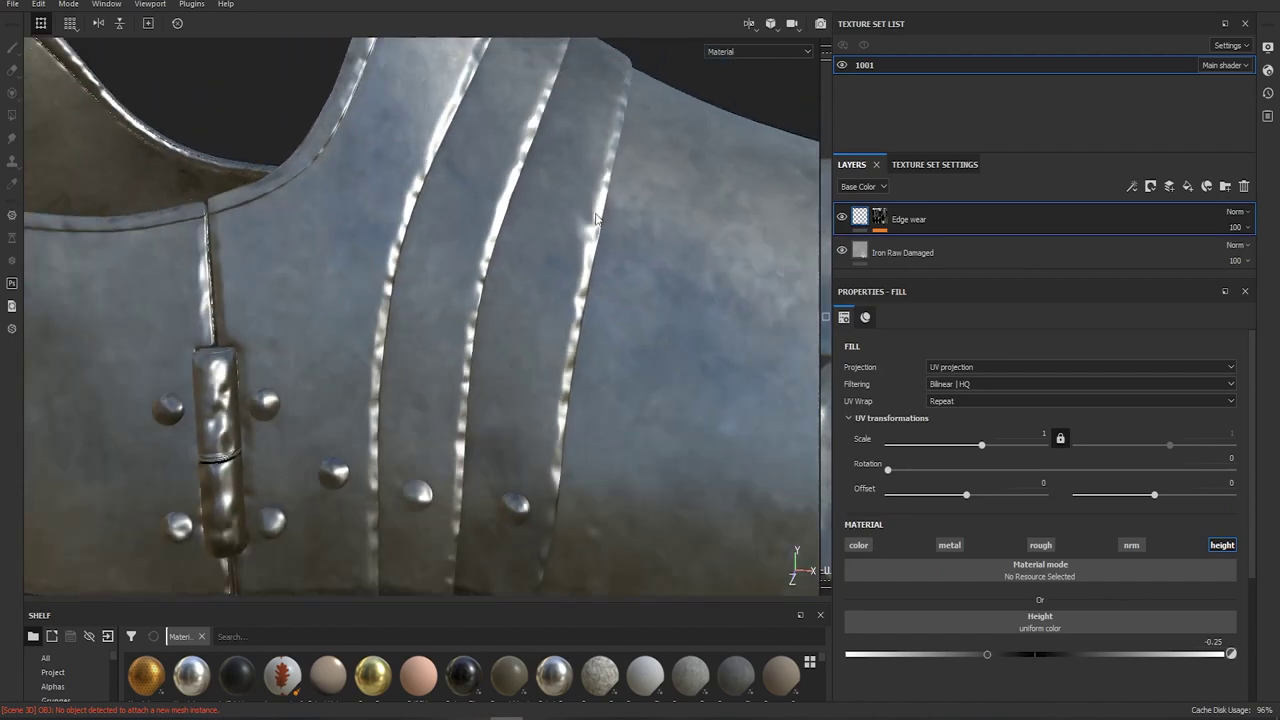
With the full material shown, set the Blur Slope filter's source blur to 0.05 and source tiling to 0.38
{"action": "left_click", "coordinate": [879, 218]}
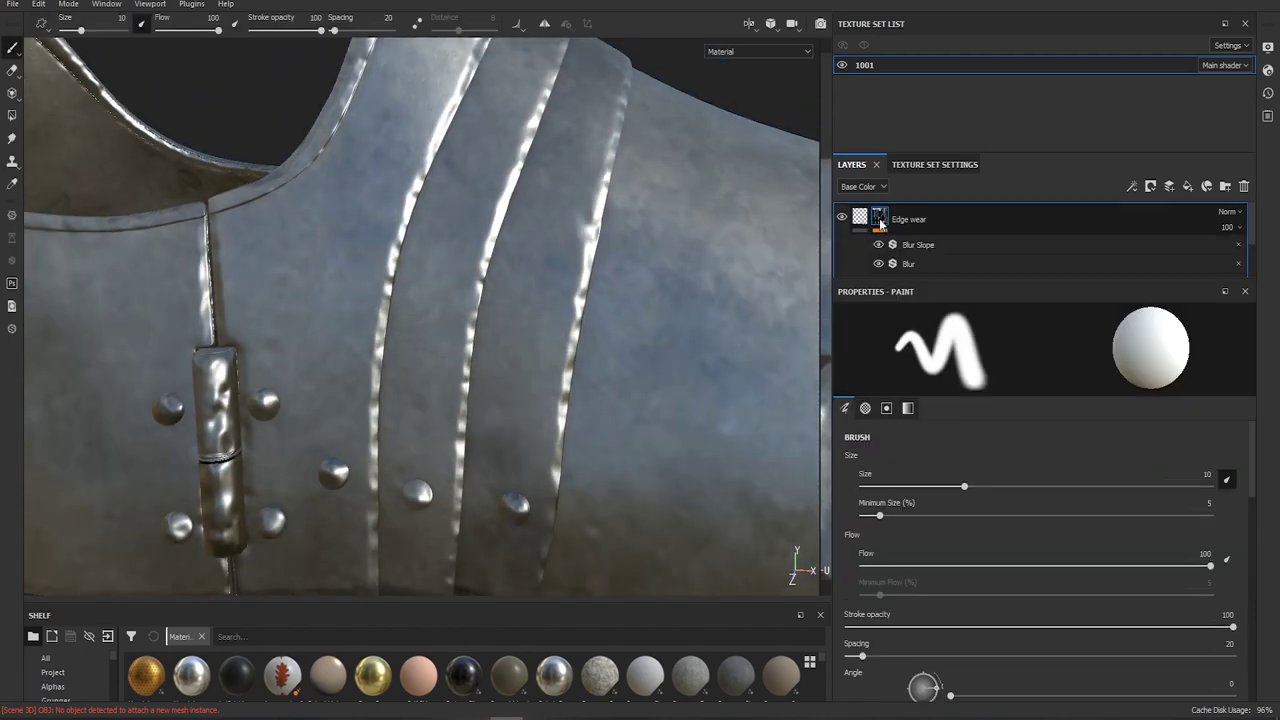
{"action": "left_click", "coordinate": [935, 246]}
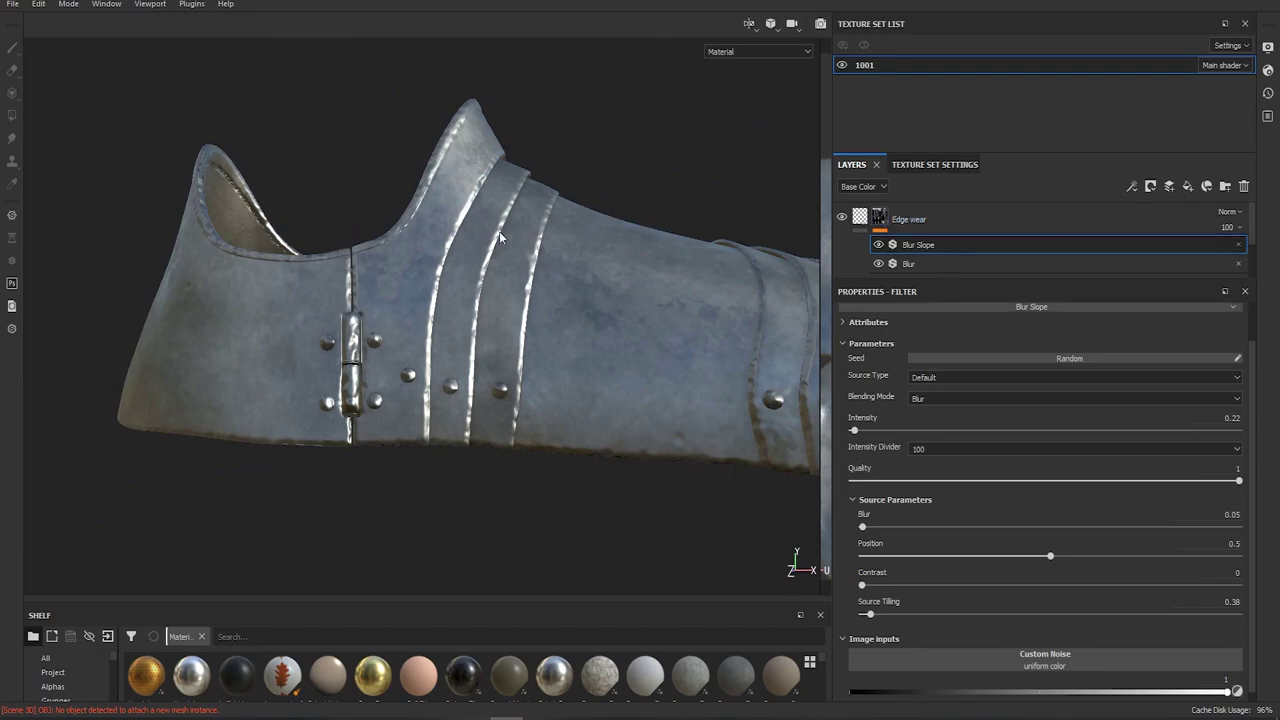
{"action": "scroll", "coordinate": [512, 236], "scroll_direction": "up", "scroll_amount": 3}
{"action": "left_click_drag", "start_coordinate": [520, 240], "coordinate": [600, 260], "text": "alt"}
Display the Edge wear mask alone and add a fill above its Blur Slope filter
{"action": "left_click", "coordinate": [879, 217], "text": "alt"}
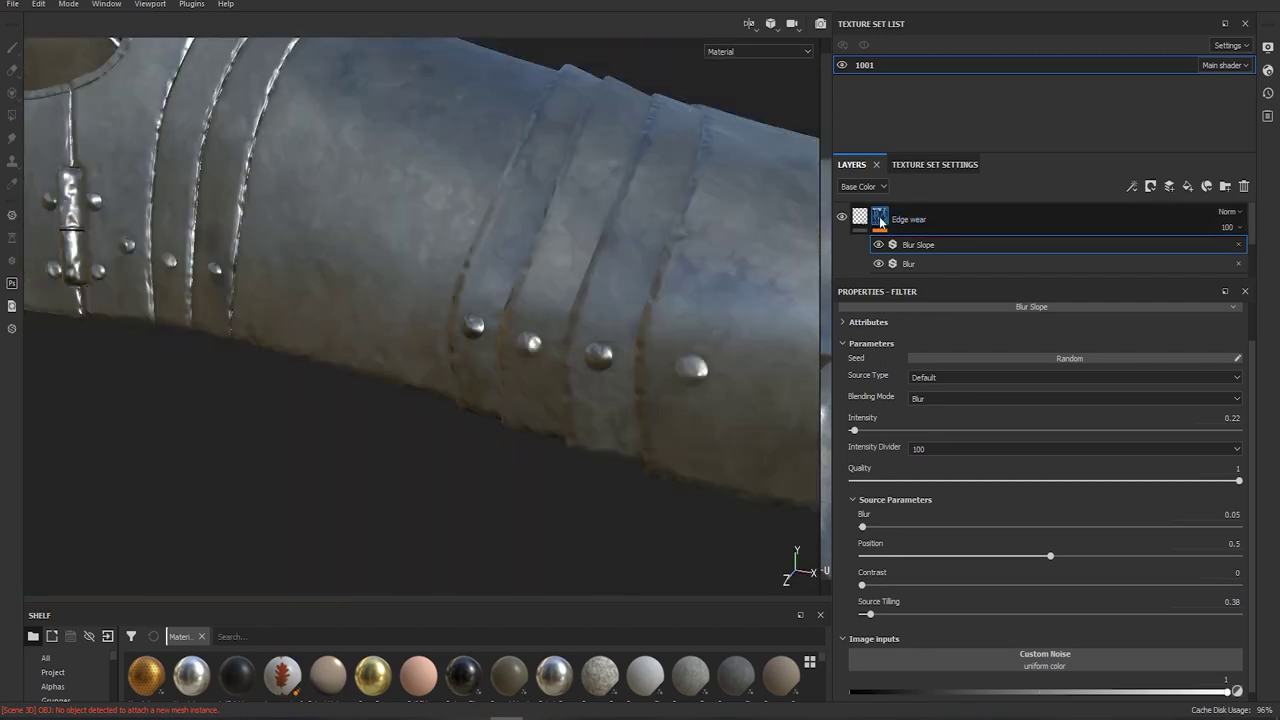
{"action": "mouse_move", "coordinate": [515, 200]}
{"action": "left_mouse_down", "text": "alt"}
{"action": "mouse_move", "coordinate": [396, 172]}
{"action": "mouse_move", "coordinate": [300, 234]}
{"action": "mouse_move", "coordinate": [563, 186]}
{"action": "mouse_move", "coordinate": [627, 436]}
{"action": "mouse_move", "coordinate": [551, 343]}
{"action": "mouse_move", "coordinate": [740, 490]}
{"action": "left_mouse_up", "text": "alt"}
{"action": "right_click", "coordinate": [884, 219]}
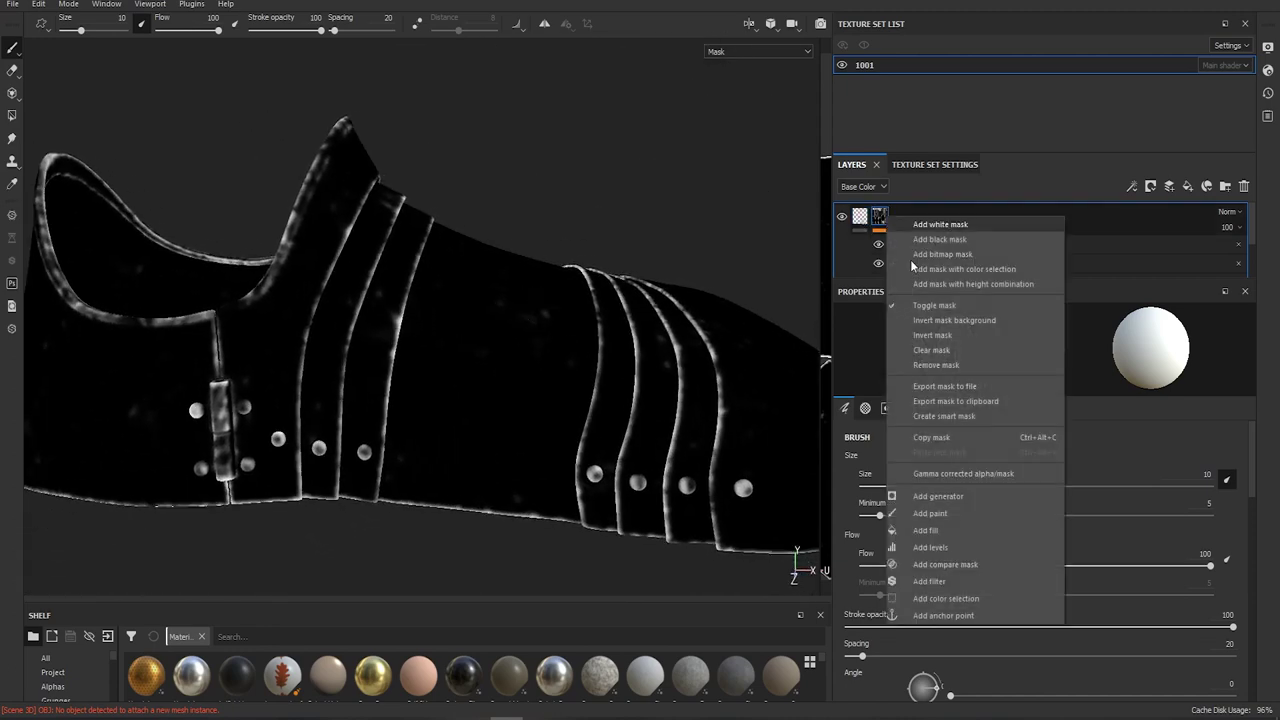
{"action": "left_click", "coordinate": [948, 533]}
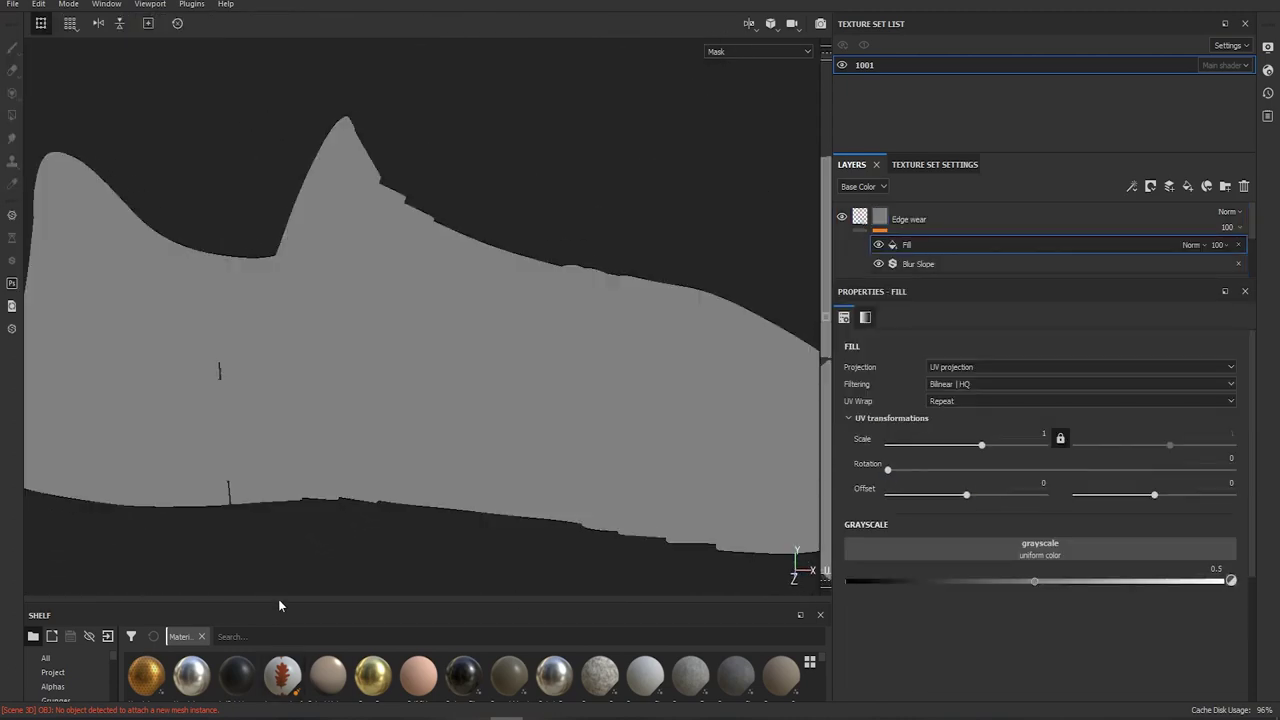
Enlarge the shelf and look through the procedural textures for a noise pattern suited to the Edge wear mask's fill
{"action": "left_click_drag", "start_coordinate": [278, 602], "coordinate": [323, 316]}
{"action": "left_click", "coordinate": [60, 430]}
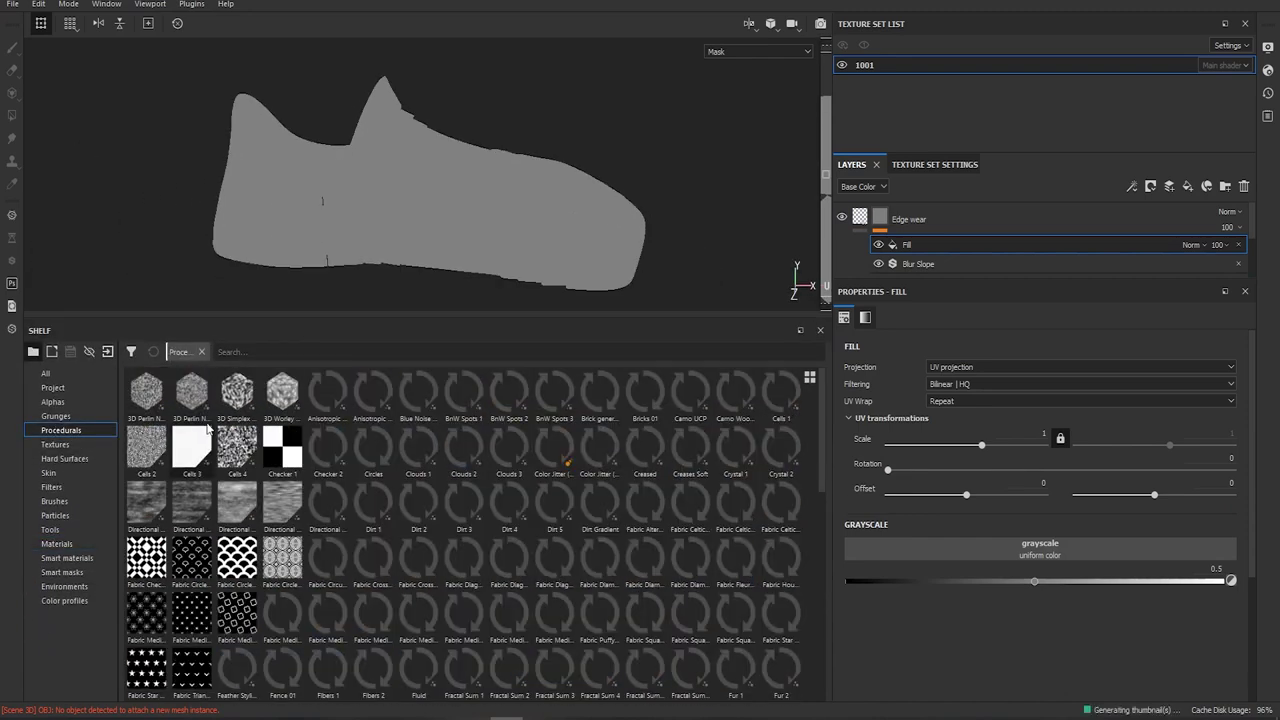
{"action": "mouse_move", "coordinate": [211, 426]}
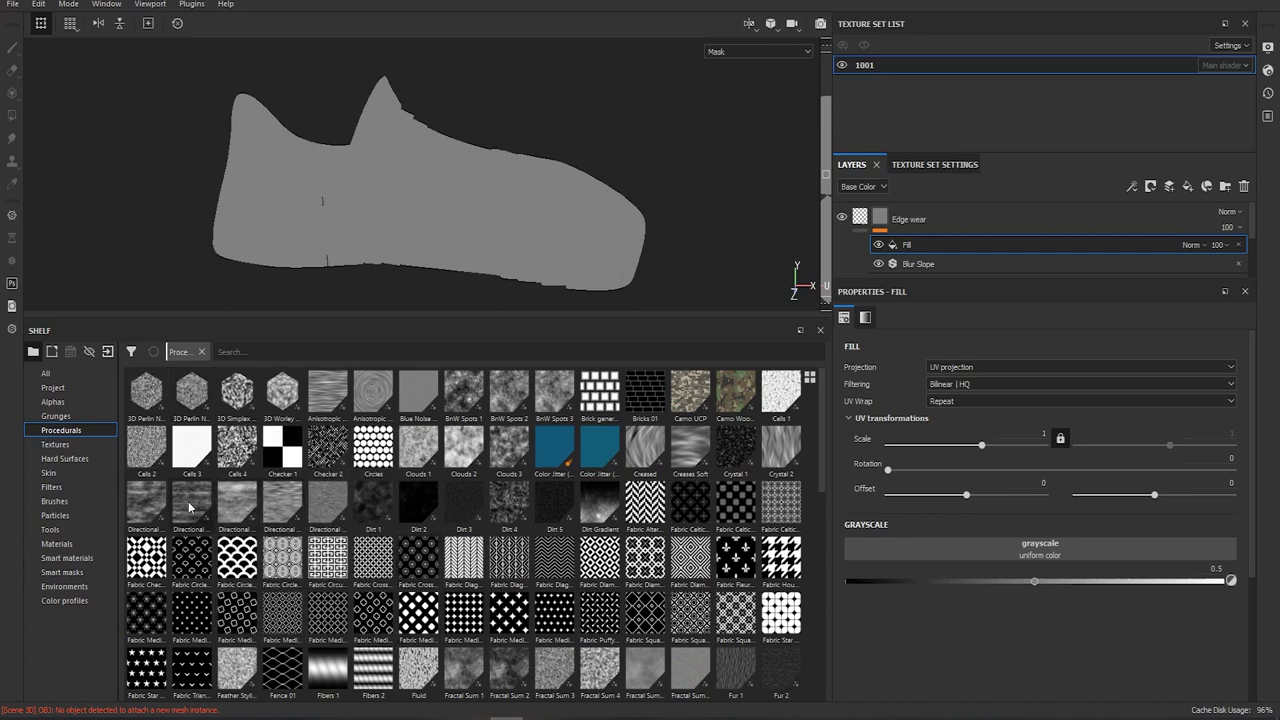
{"action": "mouse_move", "coordinate": [189, 508]}
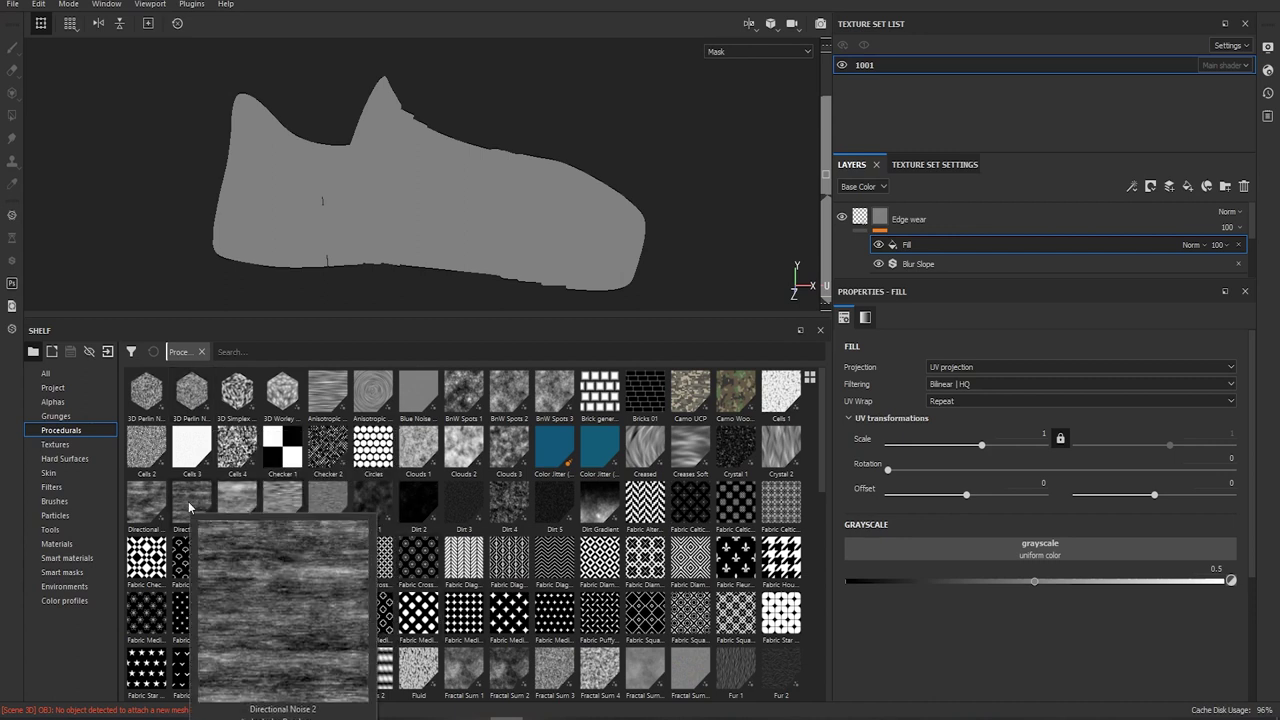
{"action": "scroll", "coordinate": [545, 500], "scroll_direction": "down", "scroll_amount": 10}
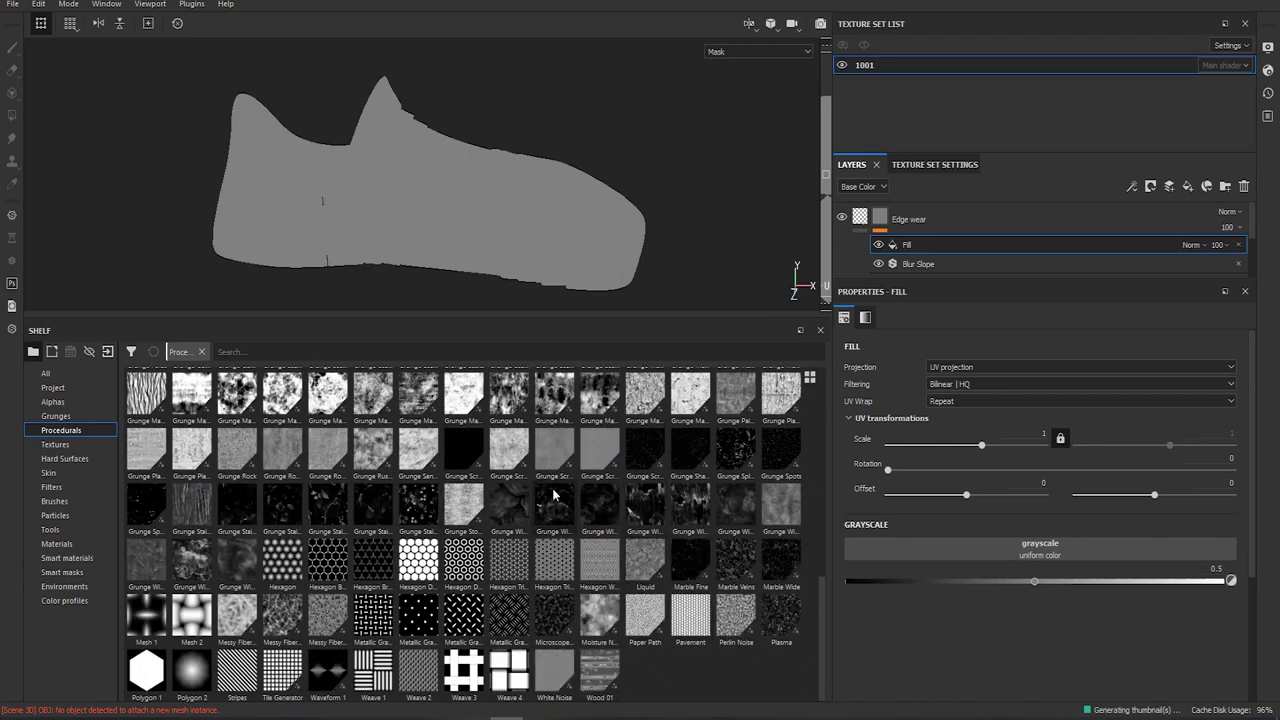
{"action": "mouse_move", "coordinate": [453, 492]}
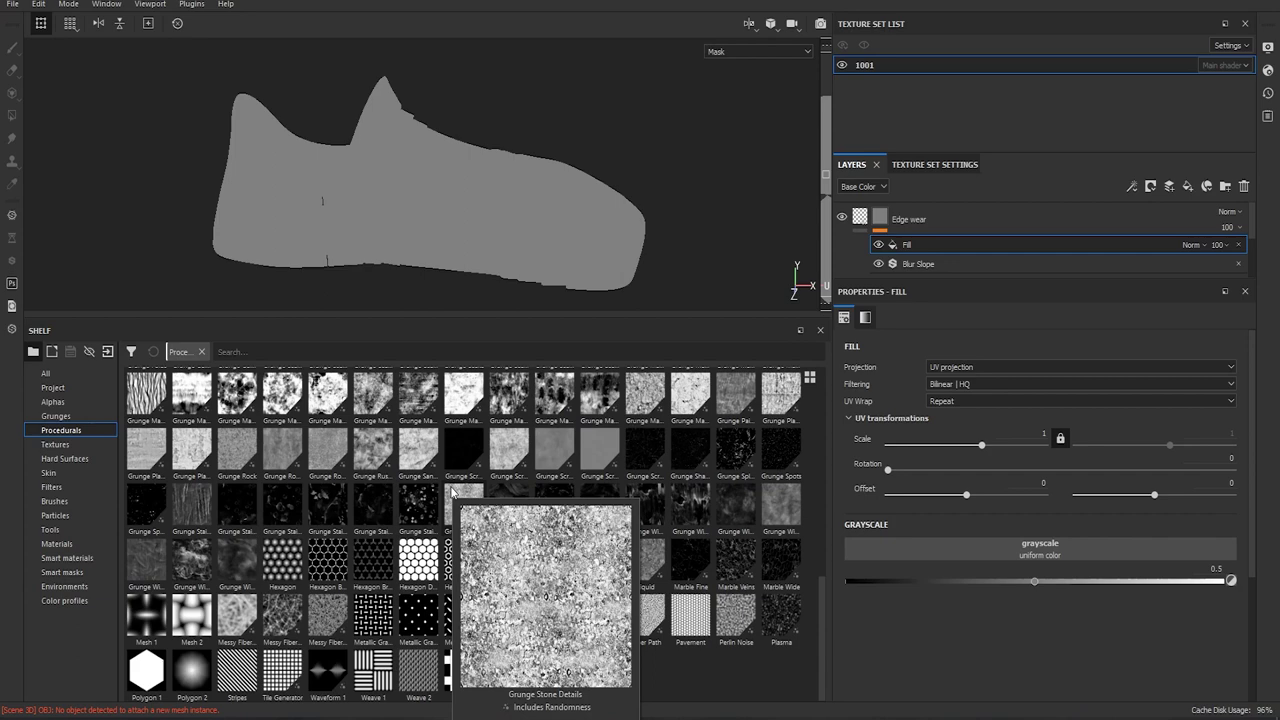
{"action": "scroll", "coordinate": [460, 500], "scroll_direction": "up", "scroll_amount": 10}
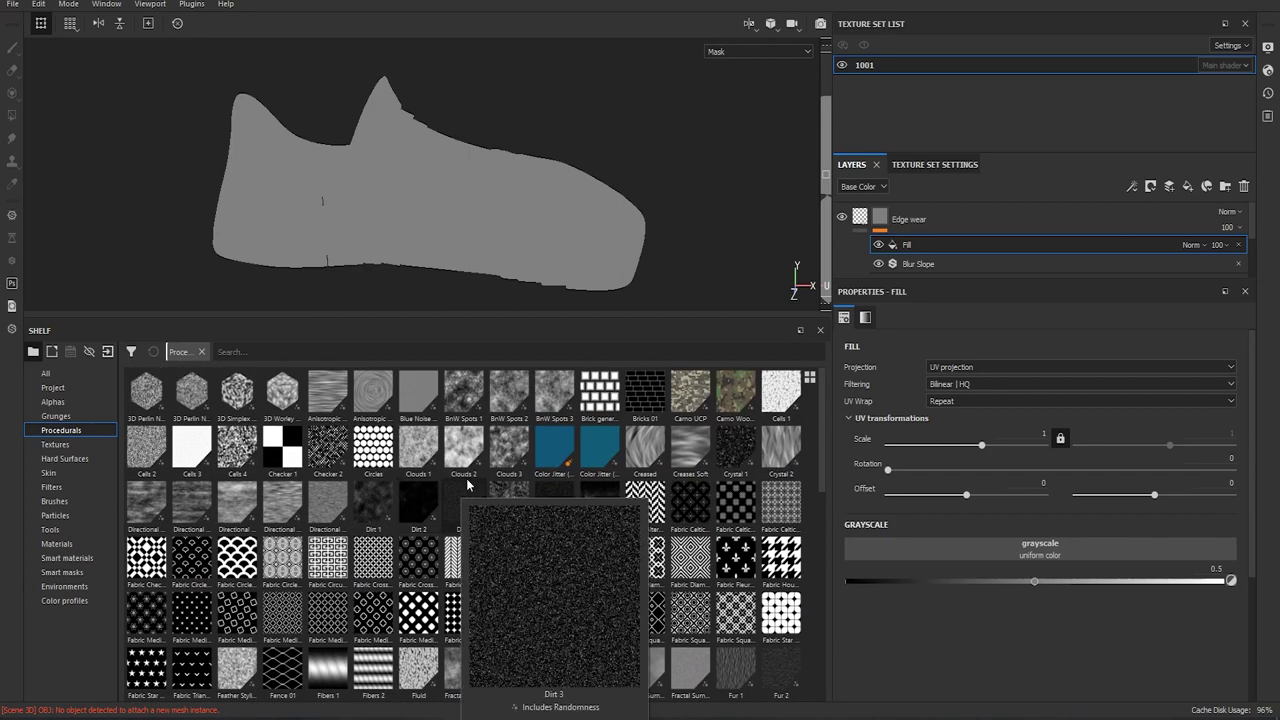
{"action": "mouse_move", "coordinate": [427, 456]}
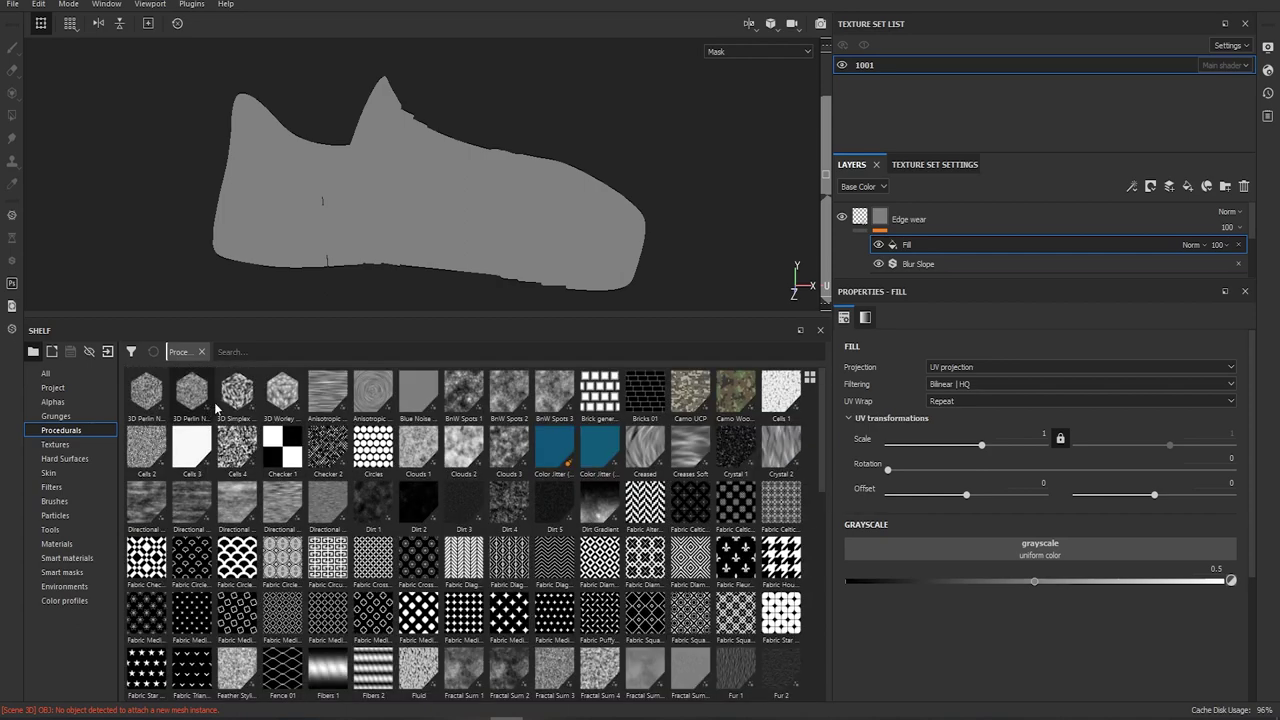
{"action": "scroll", "coordinate": [615, 580], "scroll_direction": "down", "scroll_amount": 5}
{"action": "scroll", "coordinate": [668, 484], "scroll_direction": "up", "scroll_amount": 5}
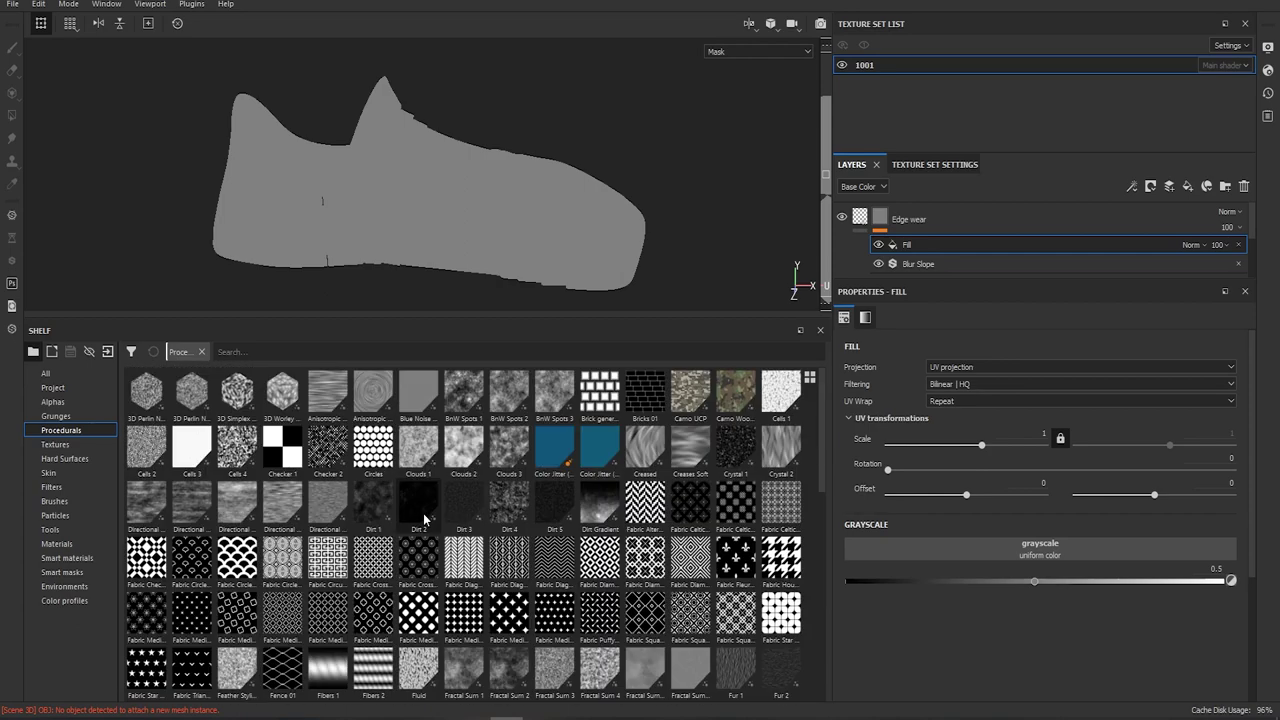
{"action": "mouse_move", "coordinate": [191, 386]}
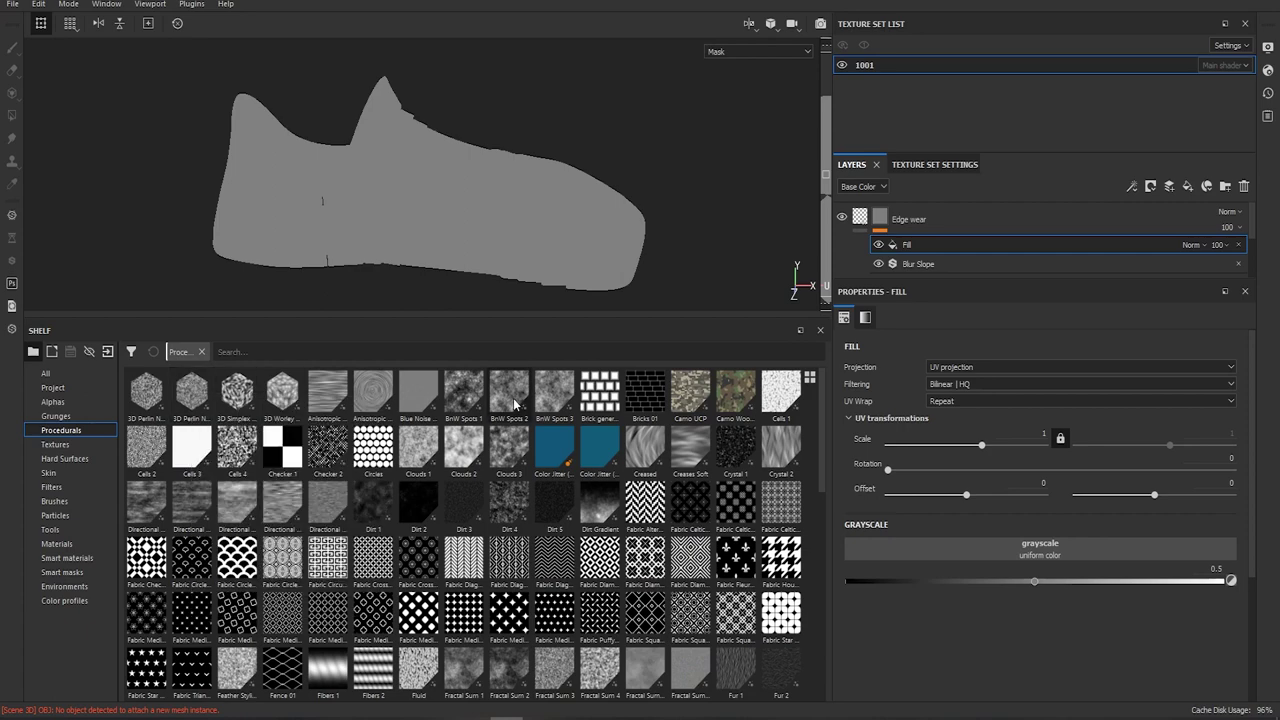
{"action": "mouse_move", "coordinate": [559, 399]}
{"action": "mouse_move", "coordinate": [520, 447]}
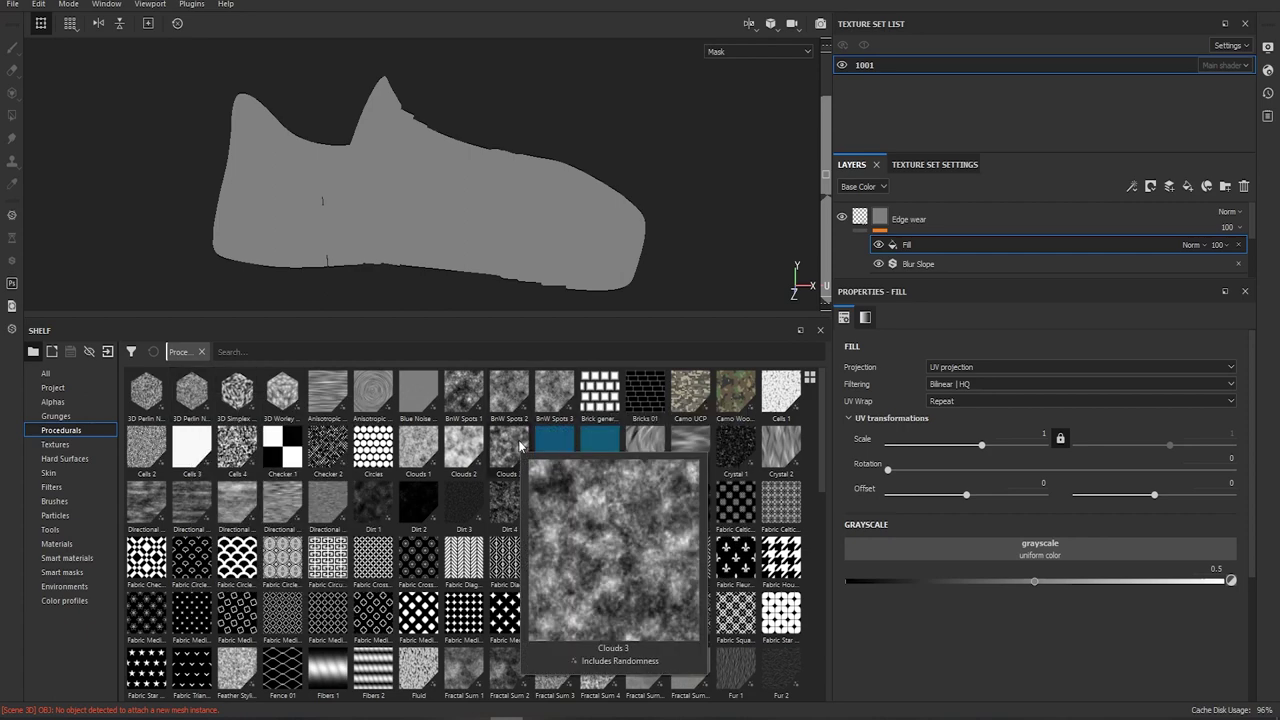
{"action": "mouse_move", "coordinate": [766, 452]}
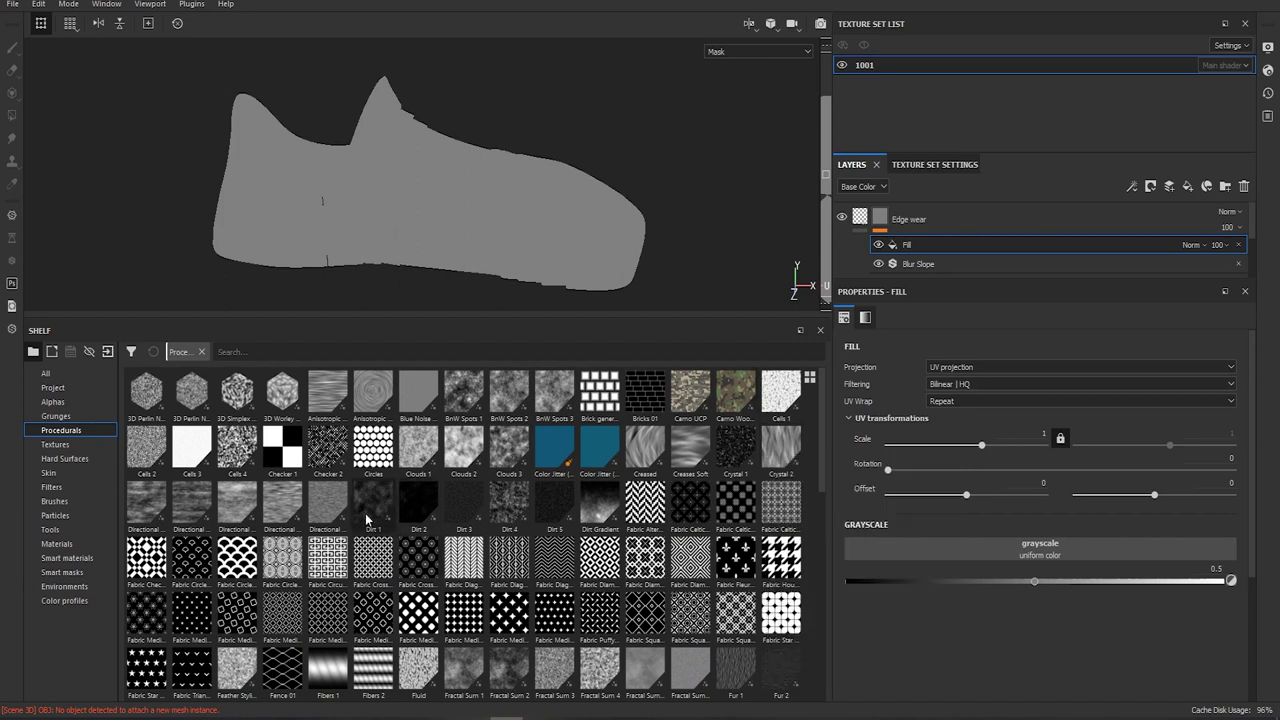
{"action": "scroll", "coordinate": [367, 519], "scroll_direction": "down", "scroll_amount": 3}
{"action": "scroll", "coordinate": [367, 519], "scroll_direction": "down", "scroll_amount": 3}
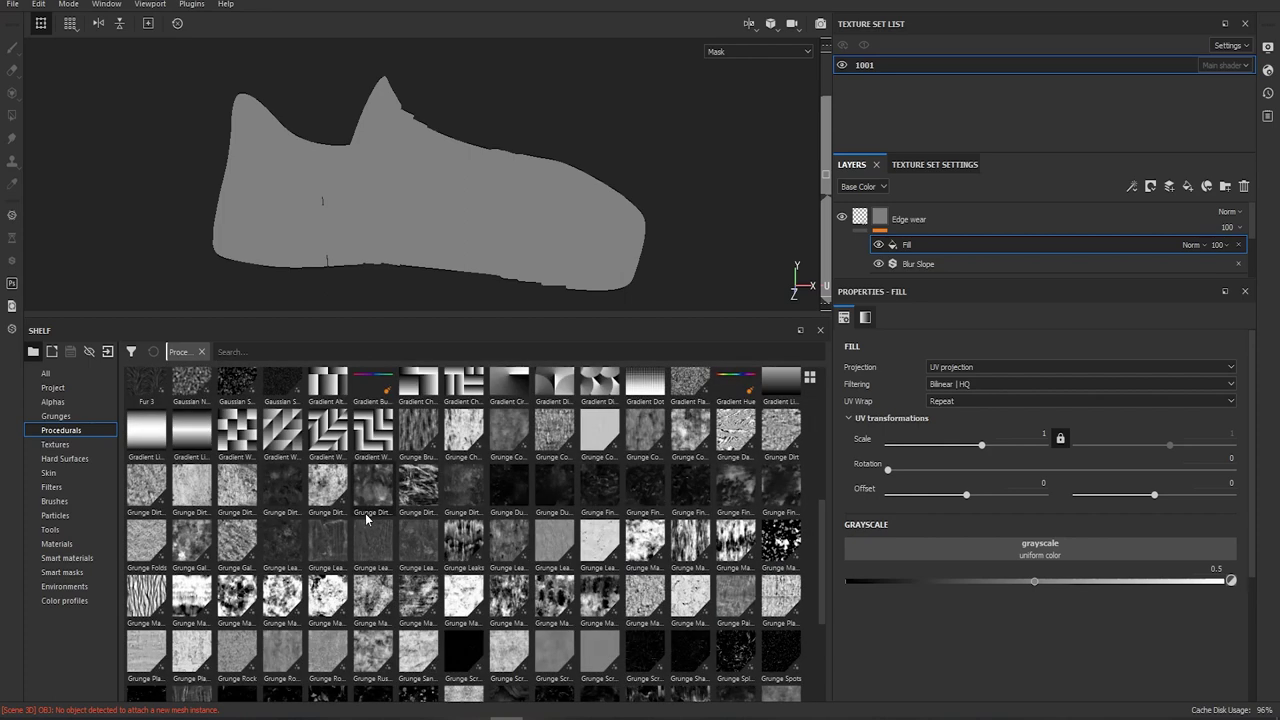
{"action": "scroll", "coordinate": [367, 519], "scroll_direction": "up", "scroll_amount": 6}
Assign the 3D Perlin Noise procedural to the mask's fill and set its blending mode to Multiply
{"action": "left_click_drag", "start_coordinate": [146, 390], "coordinate": [931, 245]}
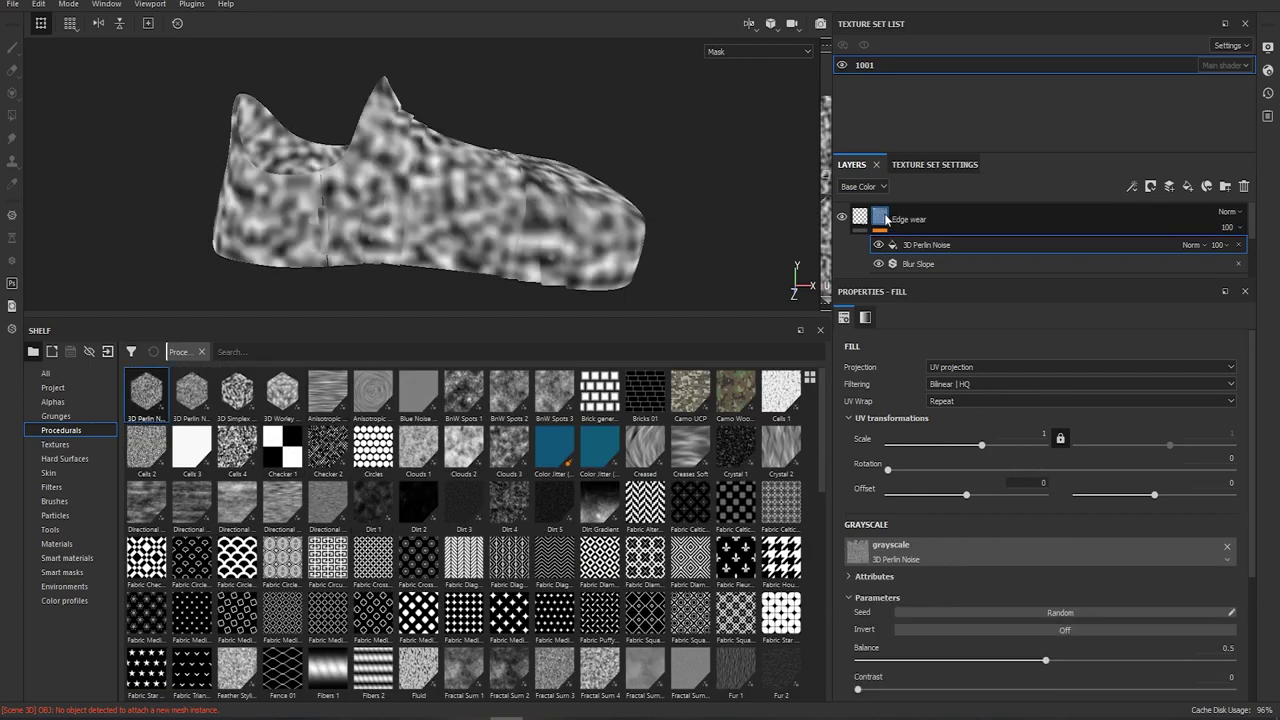
{"action": "left_click", "coordinate": [1189, 245]}
{"action": "left_click", "coordinate": [1205, 318]}
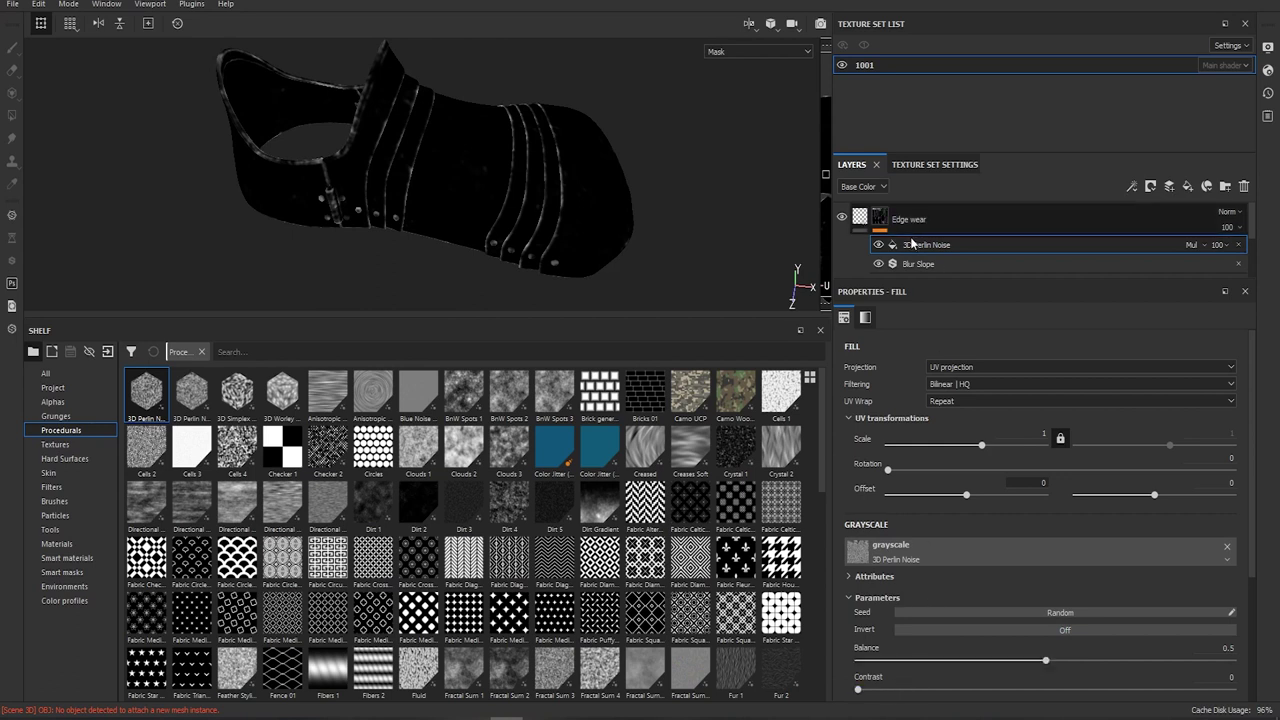
Set the contrast of the 3D Perlin Noise fill to 0.37
{"action": "left_click_drag", "start_coordinate": [860, 690], "coordinate": [933, 693]}
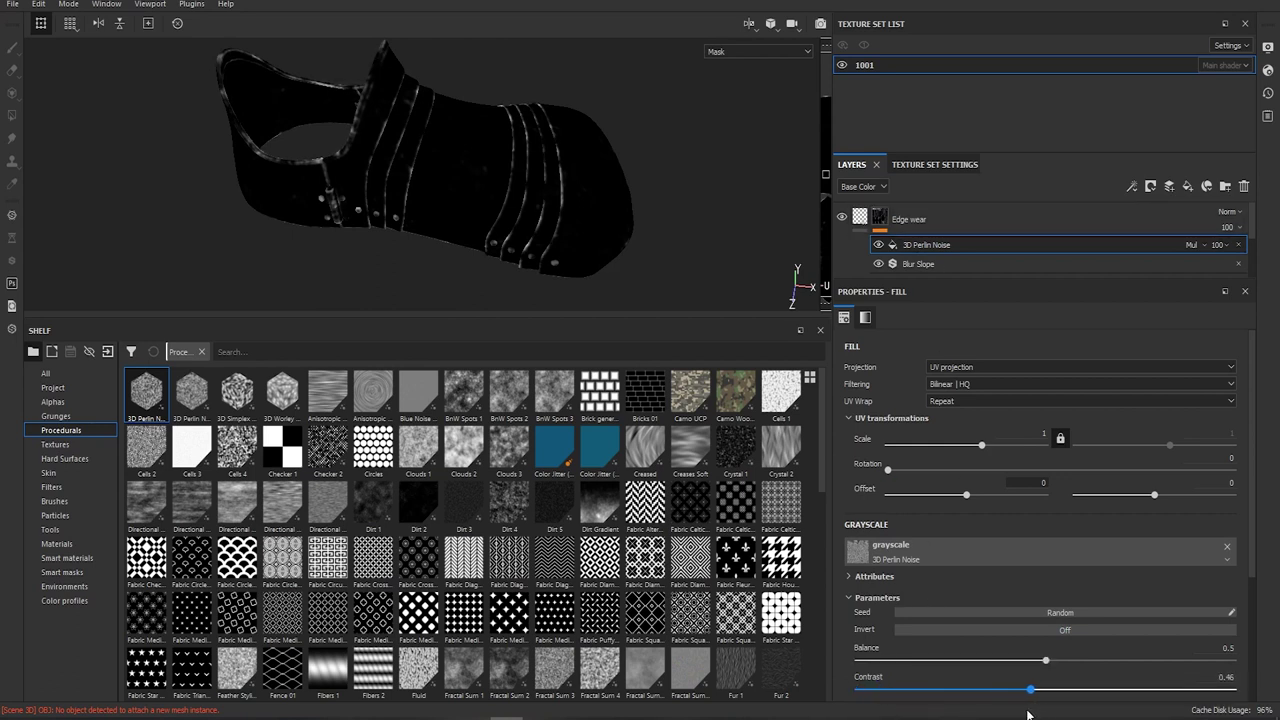
{"action": "left_click_drag", "start_coordinate": [1015, 712], "coordinate": [944, 689]}
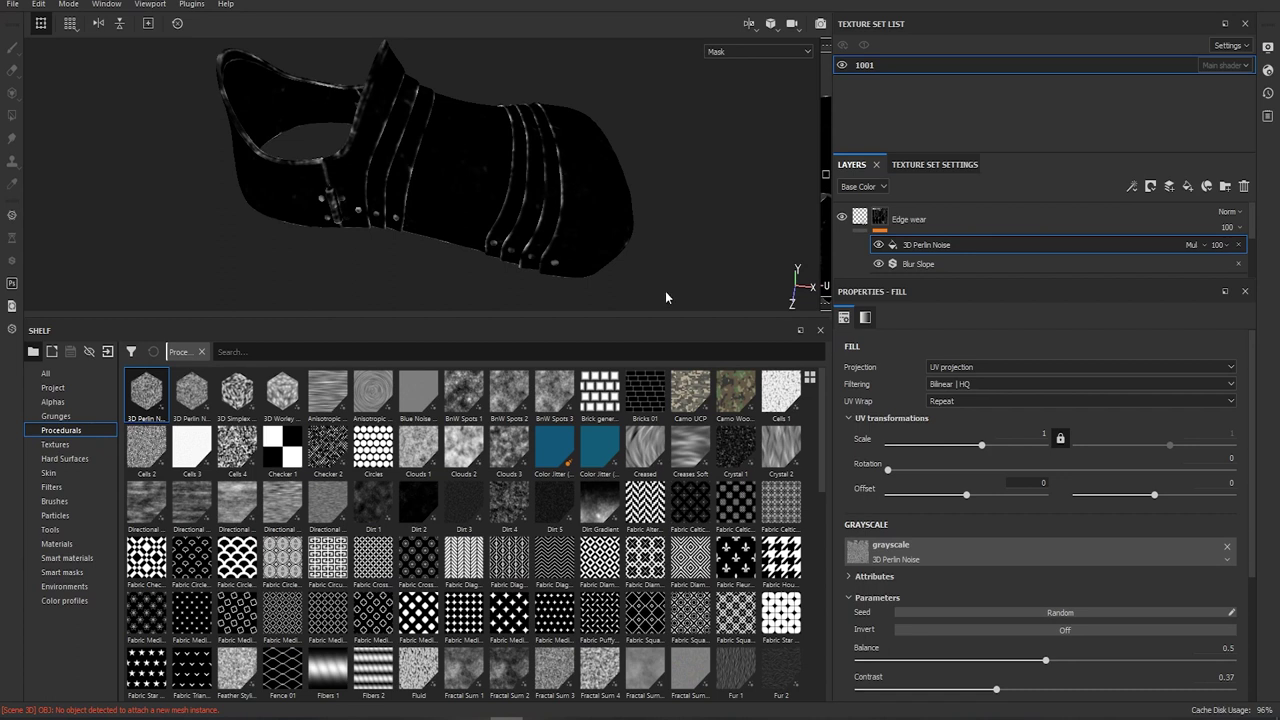
{"action": "left_click_drag", "start_coordinate": [997, 691], "coordinate": [1019, 694]}
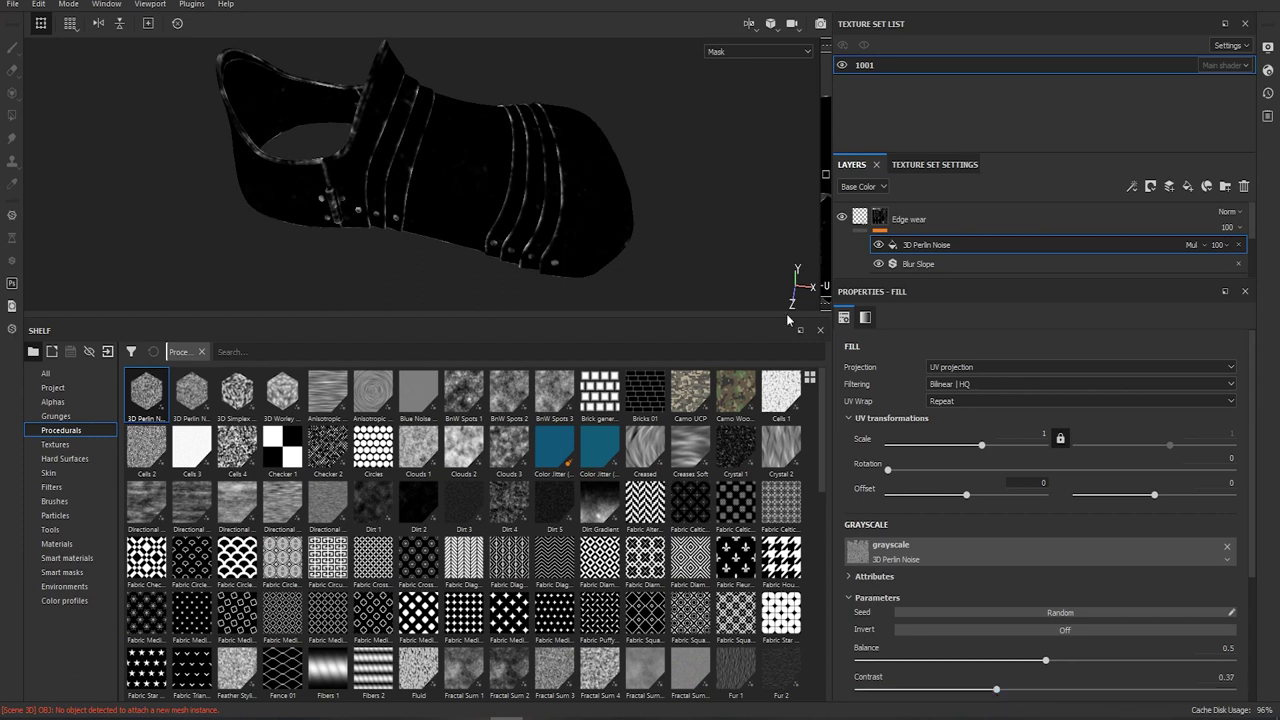
Expand the noise parameters of the 3D Perlin Noise fill and lower the first value slightly
{"action": "left_click_drag", "start_coordinate": [491, 175], "coordinate": [470, 180], "text": "alt"}
{"action": "scroll", "coordinate": [870, 537], "scroll_direction": "down", "scroll_amount": 3}
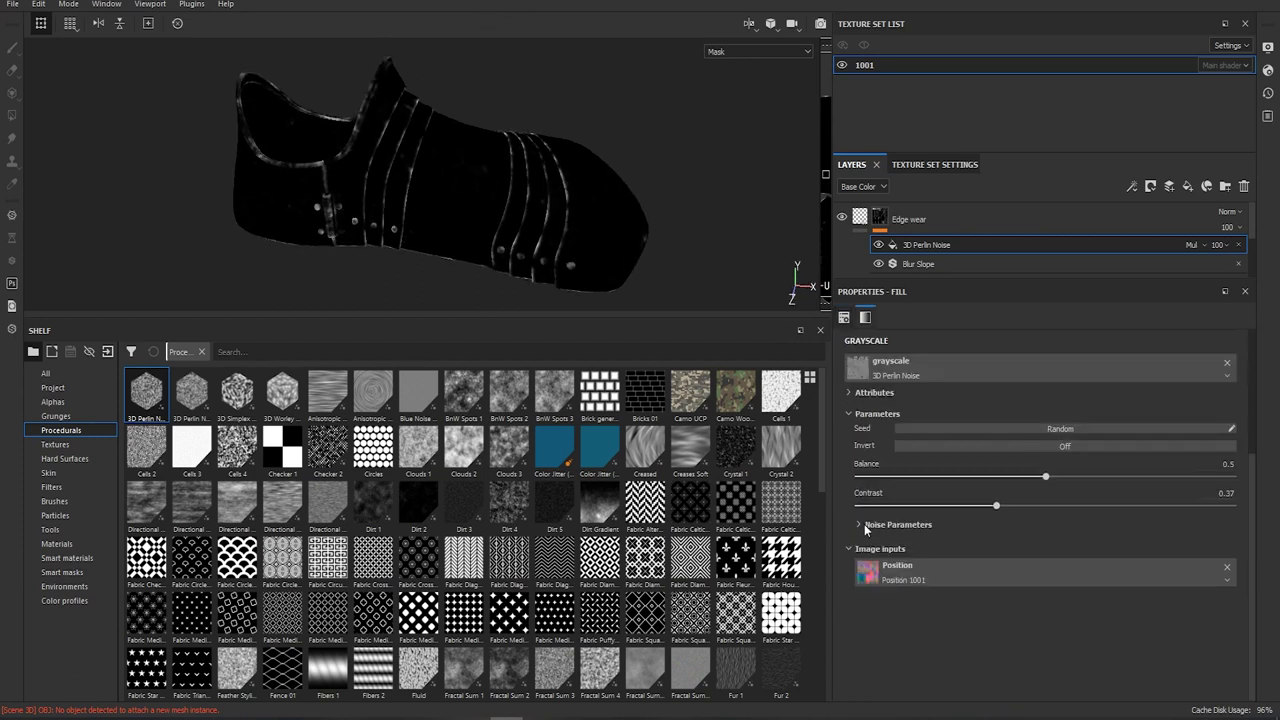
{"action": "left_click", "coordinate": [858, 525]}
{"action": "left_click_drag", "start_coordinate": [1035, 560], "coordinate": [994, 563]}
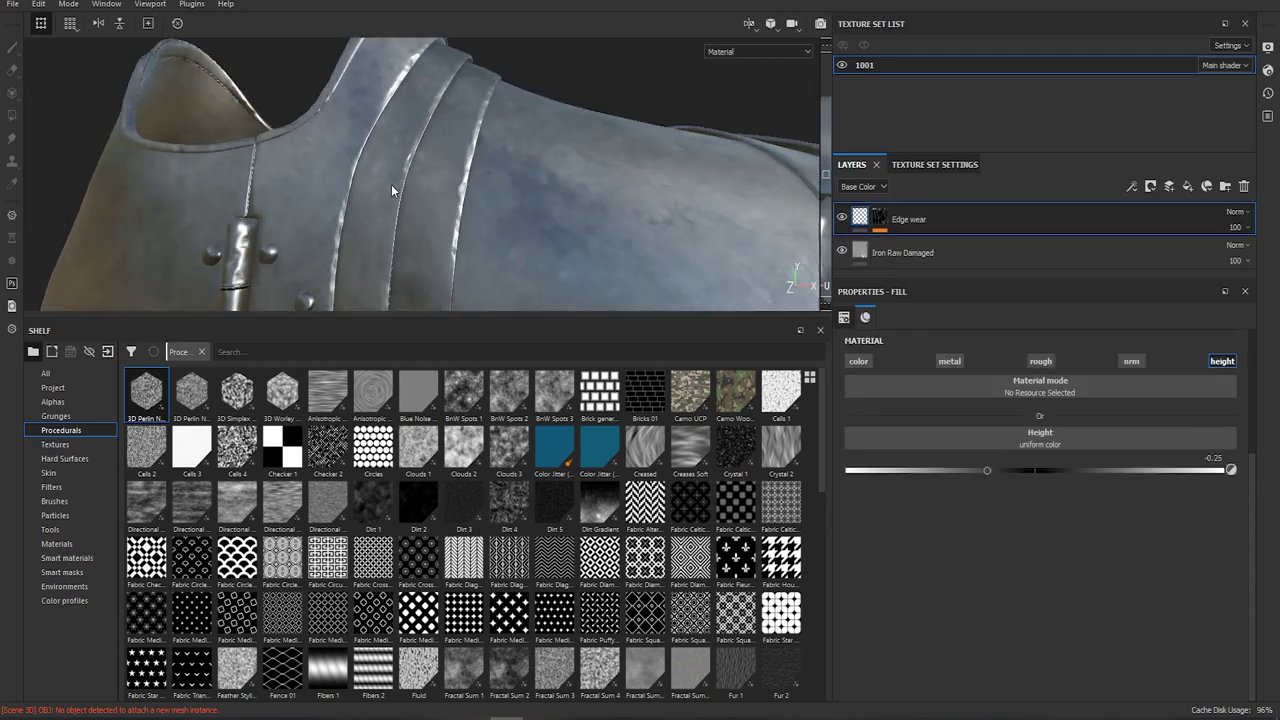
Check the worn plate edges in the material view and add another fill above the 3D Perlin Noise in the Edge wear mask
{"action": "left_click_drag", "start_coordinate": [380, 190], "coordinate": [660, 195], "text": "alt"}
{"action": "scroll", "coordinate": [410, 195], "scroll_direction": "down", "scroll_amount": 5}
{"action": "left_click", "coordinate": [879, 217]}
{"action": "mouse_move", "coordinate": [749, 180]}
{"action": "left_mouse_down", "text": "alt"}
{"action": "mouse_move", "coordinate": [595, 175]}
{"action": "mouse_move", "coordinate": [545, 225]}
{"action": "left_mouse_up", "text": "alt"}
{"action": "right_click_drag", "start_coordinate": [545, 225], "coordinate": [580, 234], "text": "alt"}
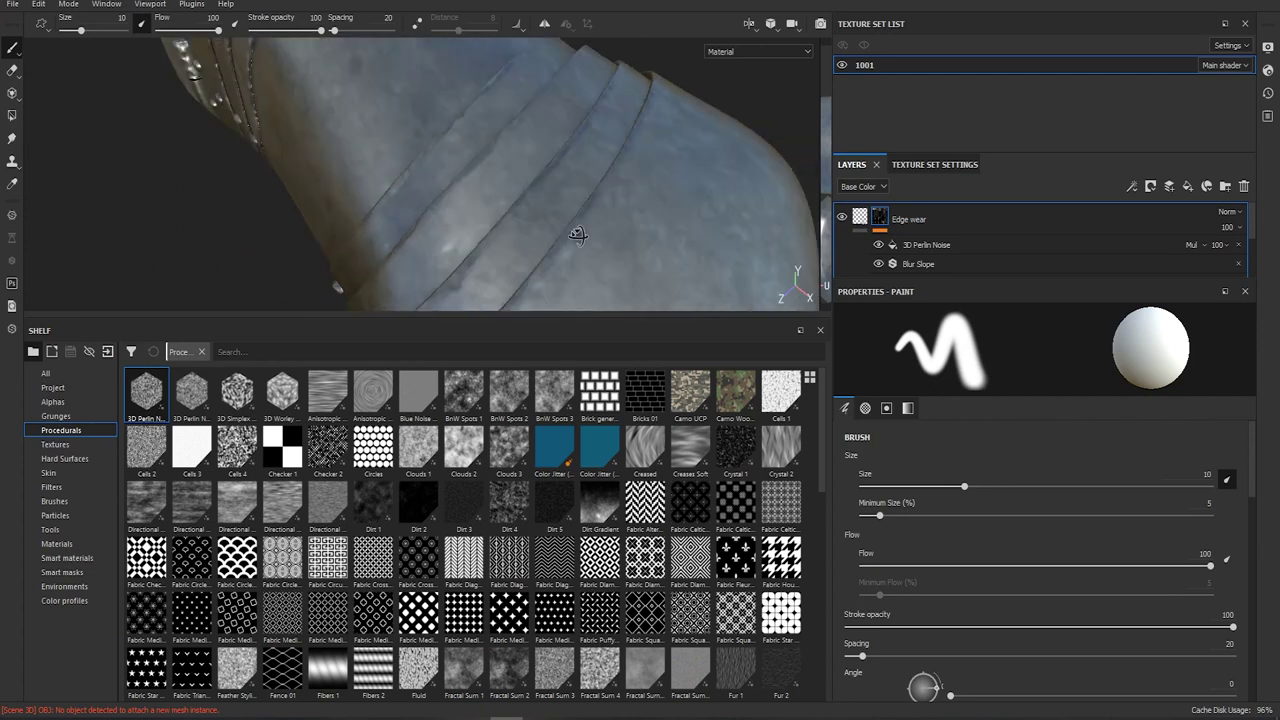
{"action": "left_click_drag", "start_coordinate": [580, 234], "coordinate": [493, 172], "text": "alt"}
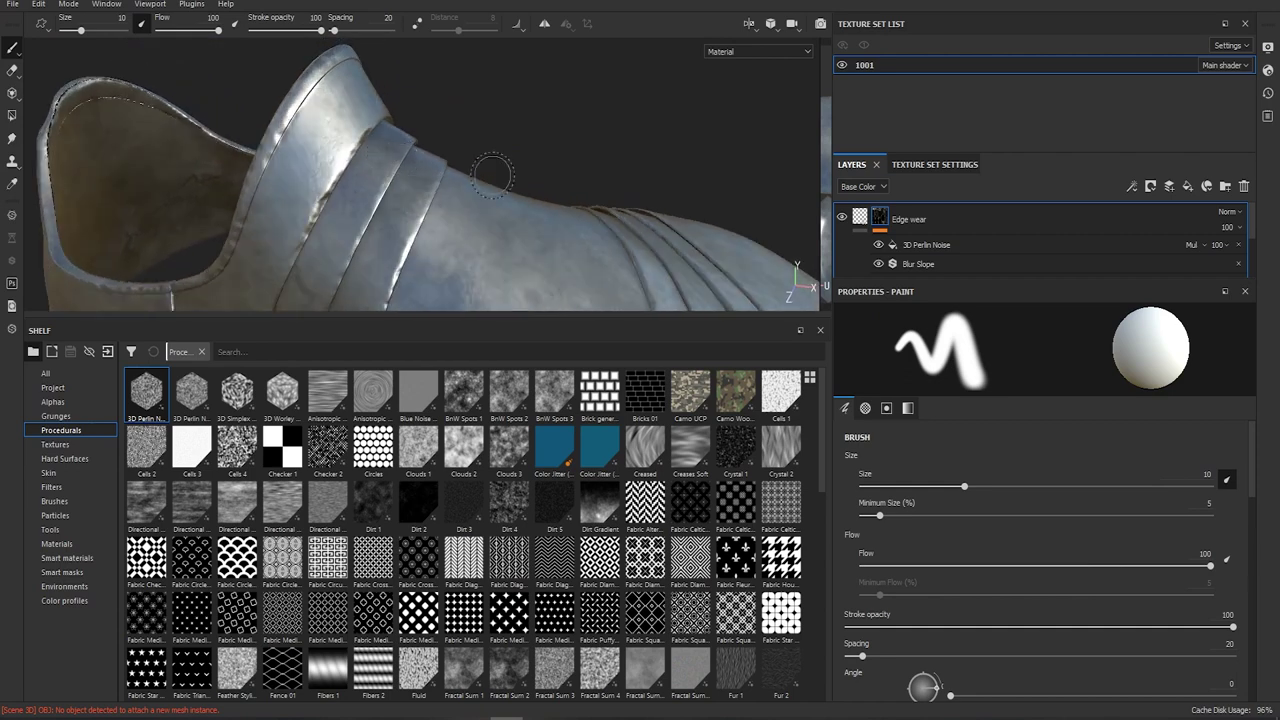
{"action": "right_click", "coordinate": [877, 215]}
{"action": "left_click", "coordinate": [873, 239]}
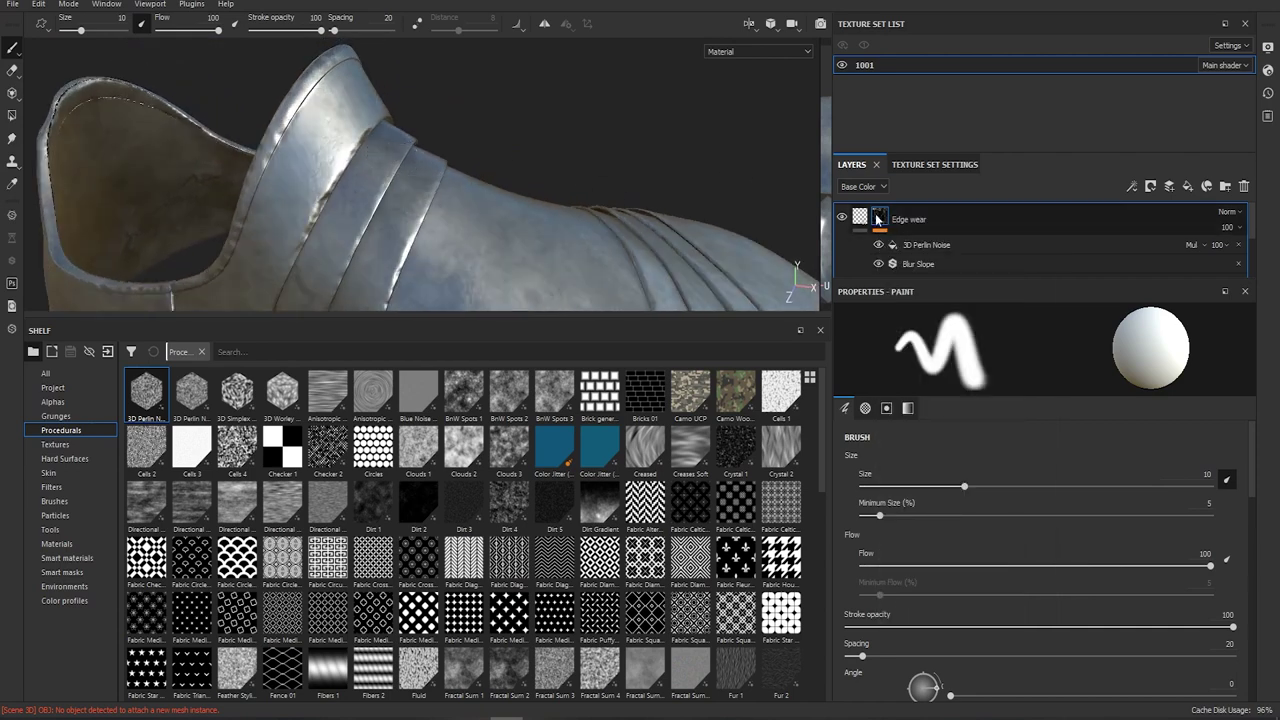
{"action": "right_click", "coordinate": [877, 219]}
{"action": "left_click", "coordinate": [959, 526]}
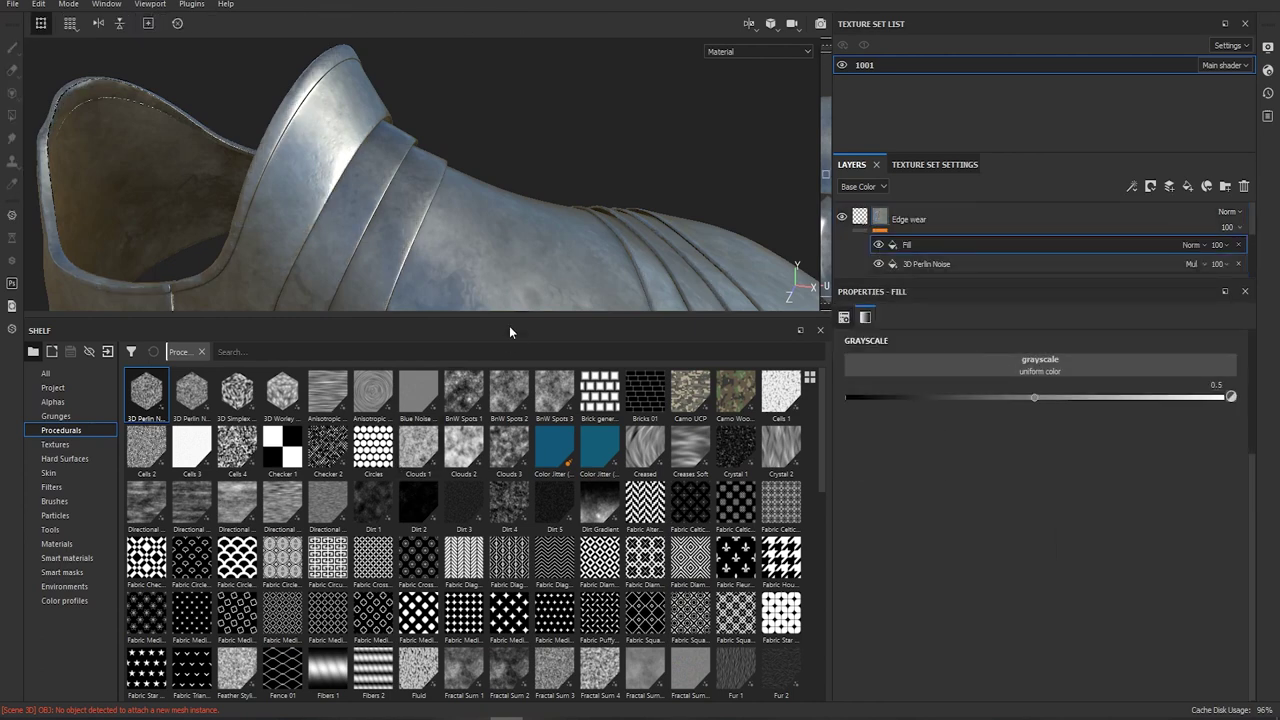
Examine the sabaton's plates from several angles and look through the grunge procedurals for the new mask fill
{"action": "left_click_drag", "start_coordinate": [454, 204], "coordinate": [456, 217], "text": "alt"}
{"action": "scroll", "coordinate": [490, 250], "scroll_direction": "down", "scroll_amount": 3}
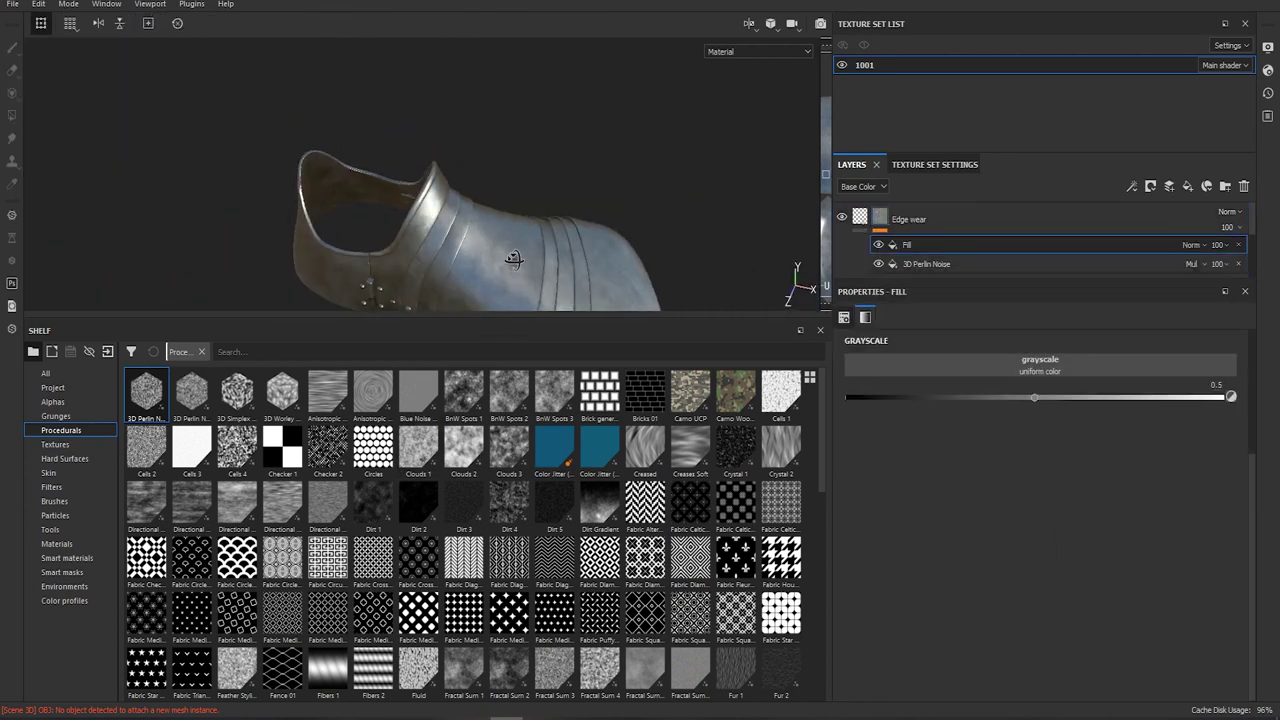
{"action": "left_click_drag", "start_coordinate": [514, 260], "coordinate": [522, 130], "text": "alt"}
{"action": "scroll", "coordinate": [498, 204], "scroll_direction": "up", "scroll_amount": 3}
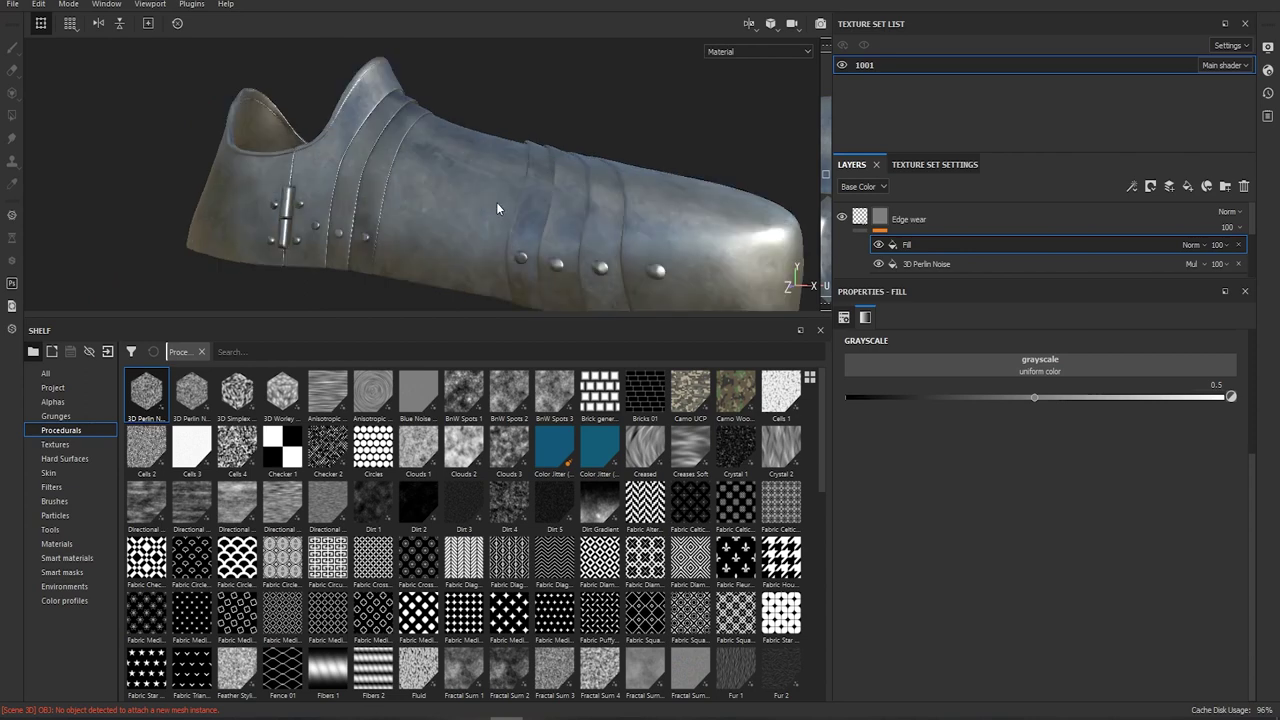
{"action": "scroll", "coordinate": [250, 563], "scroll_direction": "down", "scroll_amount": 5}
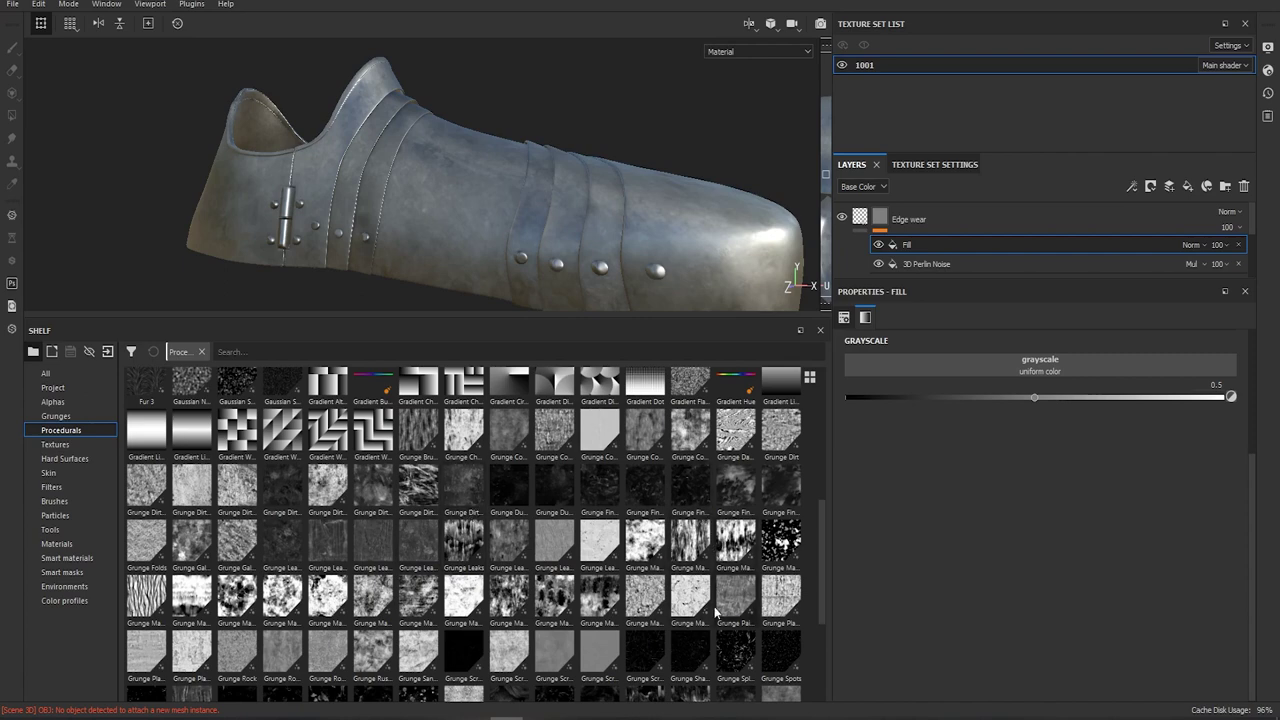
{"action": "scroll", "coordinate": [700, 516], "scroll_direction": "up", "scroll_amount": 3}
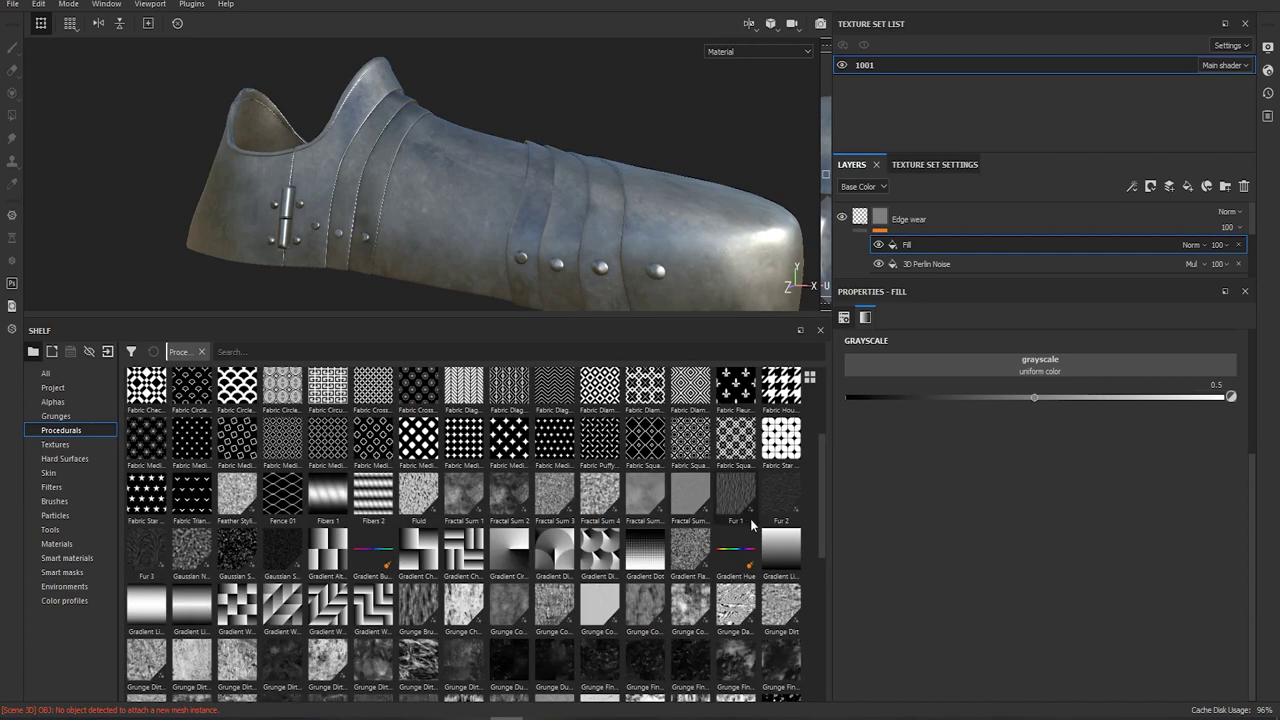
{"action": "scroll", "coordinate": [600, 546], "scroll_direction": "down", "scroll_amount": 3}
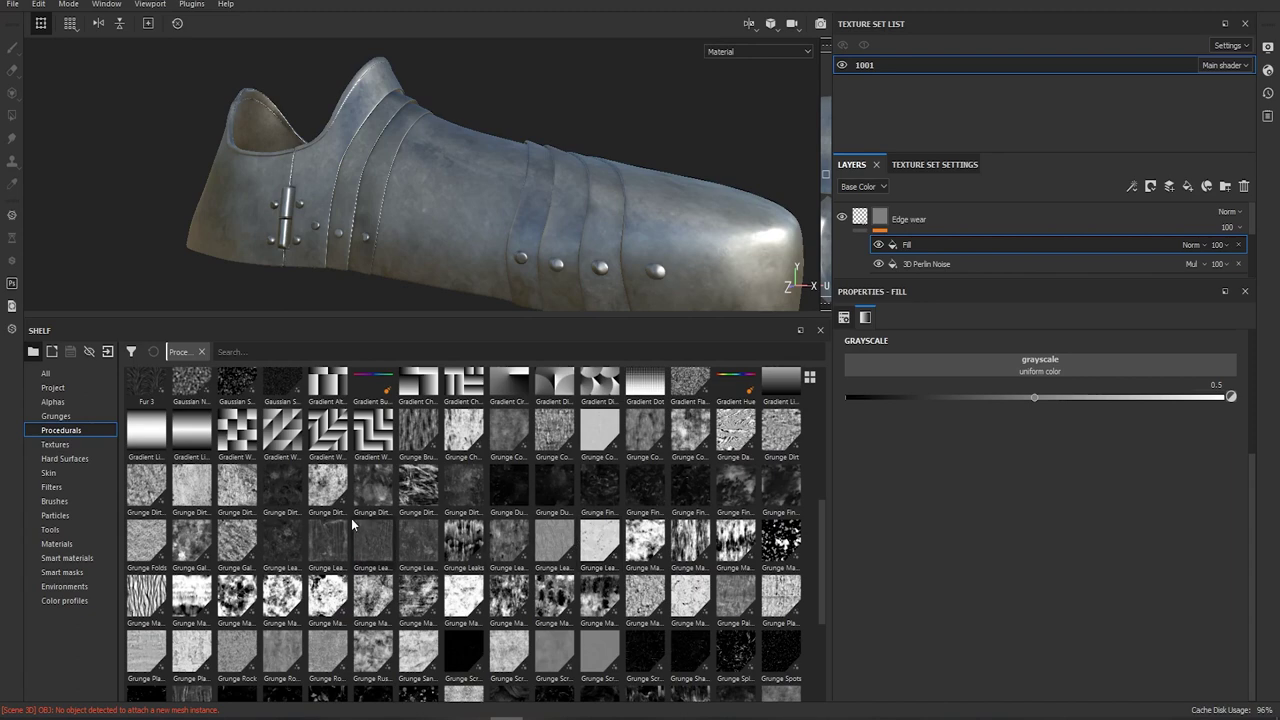
{"action": "scroll", "coordinate": [405, 182], "scroll_direction": "up", "scroll_amount": 4}
{"action": "scroll", "coordinate": [405, 175], "scroll_direction": "up", "scroll_amount": 5}
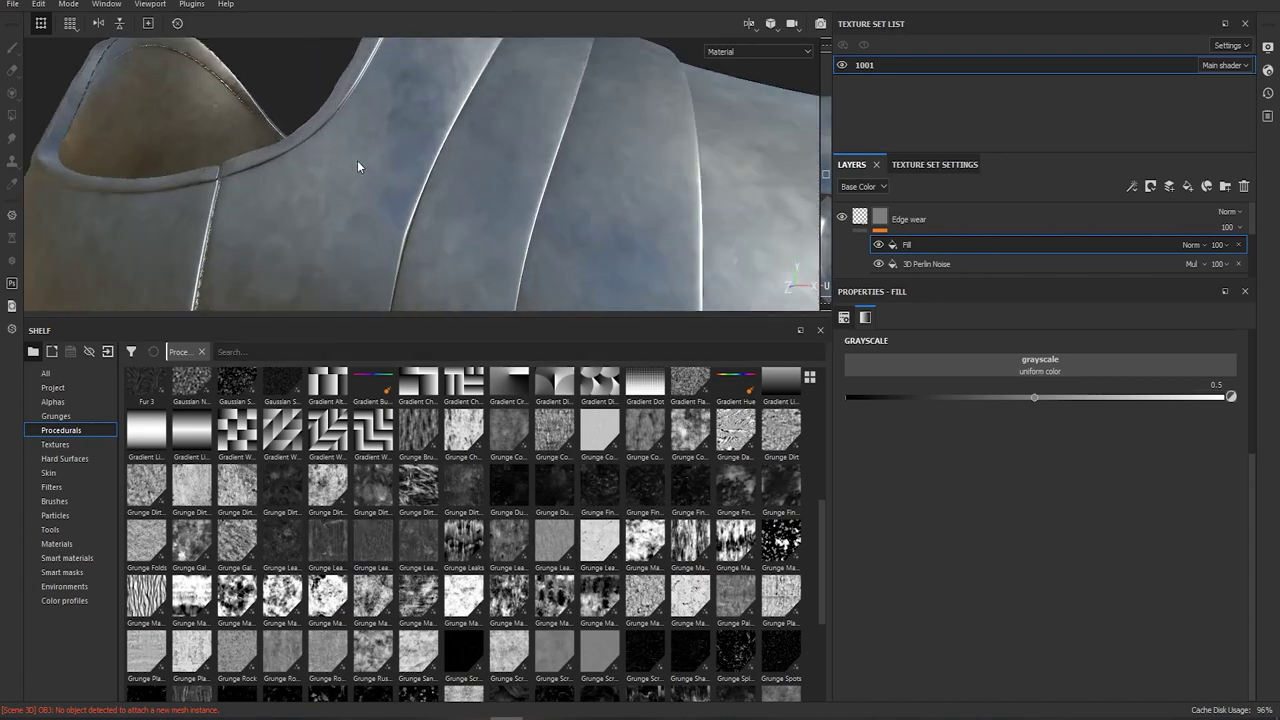
Hide the new fill to check the edge wear around the hinge and plates, and show the fill again
{"action": "left_click_drag", "start_coordinate": [529, 108], "coordinate": [575, 92], "text": "alt"}
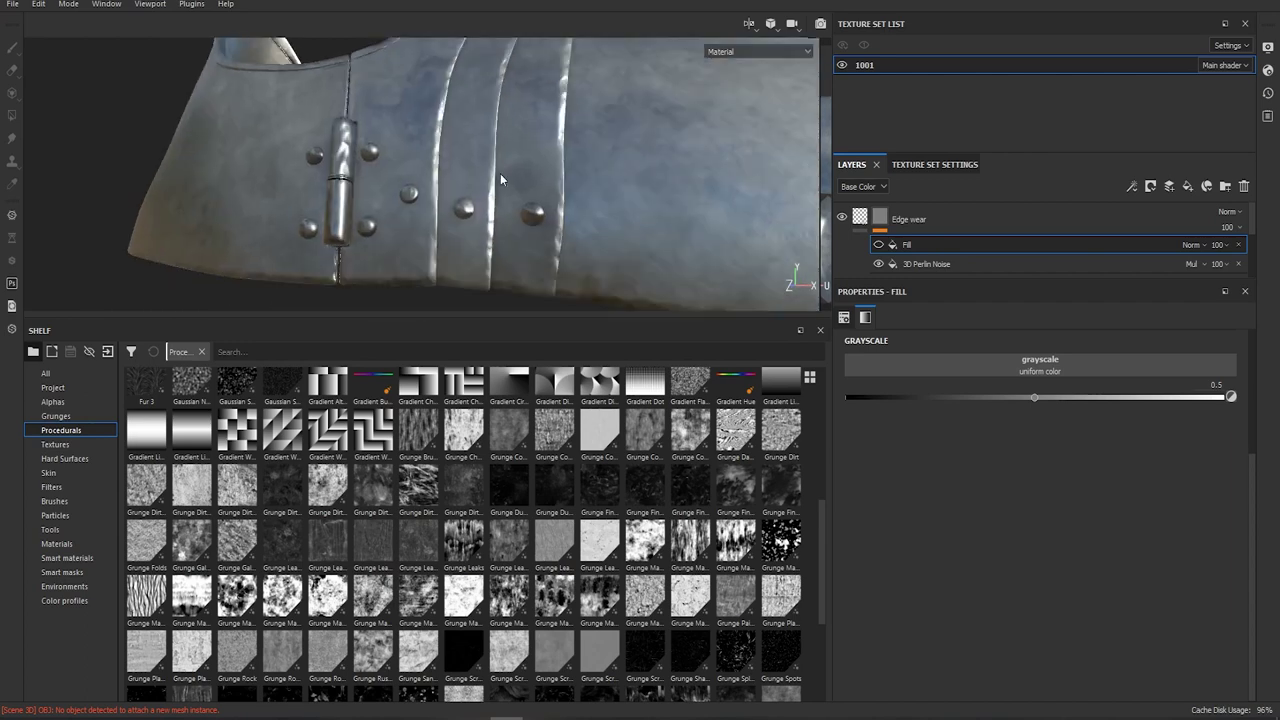
{"action": "left_click_drag", "start_coordinate": [501, 179], "coordinate": [590, 228], "text": "alt"}
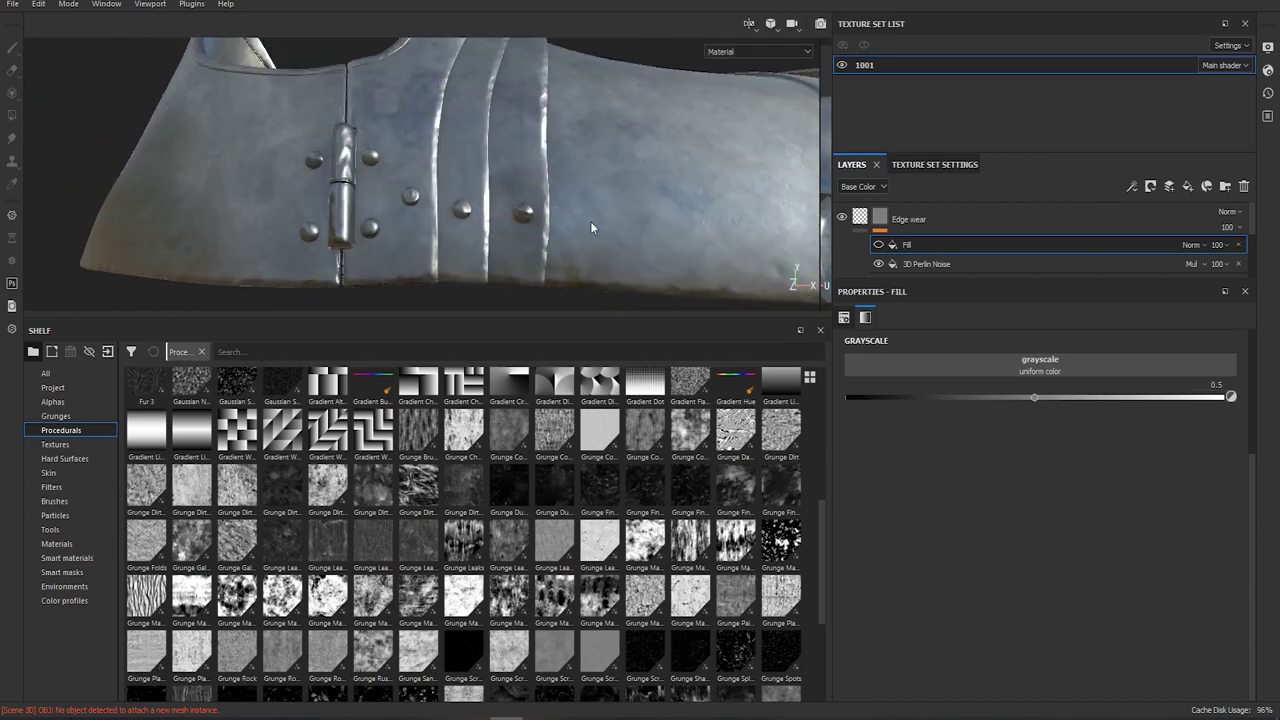
{"action": "left_click", "coordinate": [879, 245]}
Assign the Grunge Scratches Rough procedural to the new mask fill and check the scratches across the sabaton
{"action": "scroll", "coordinate": [395, 600], "scroll_direction": "down", "scroll_amount": 3}
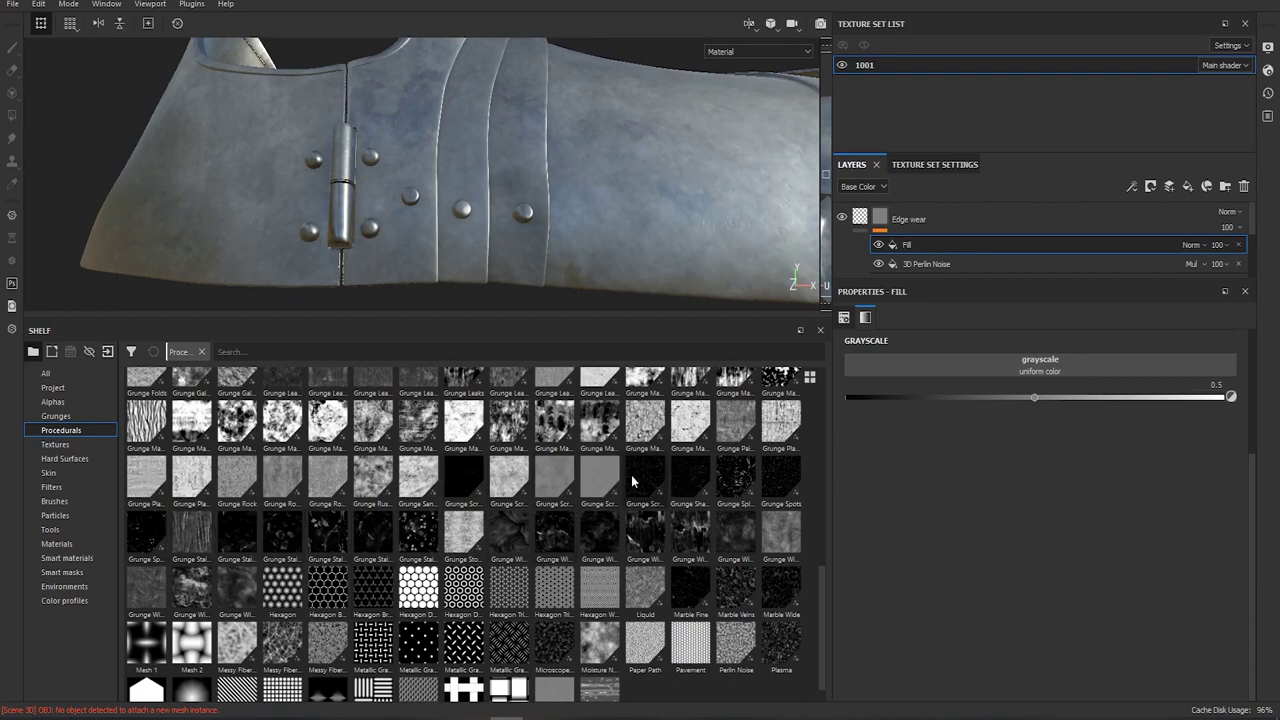
{"action": "mouse_move", "coordinate": [648, 482]}
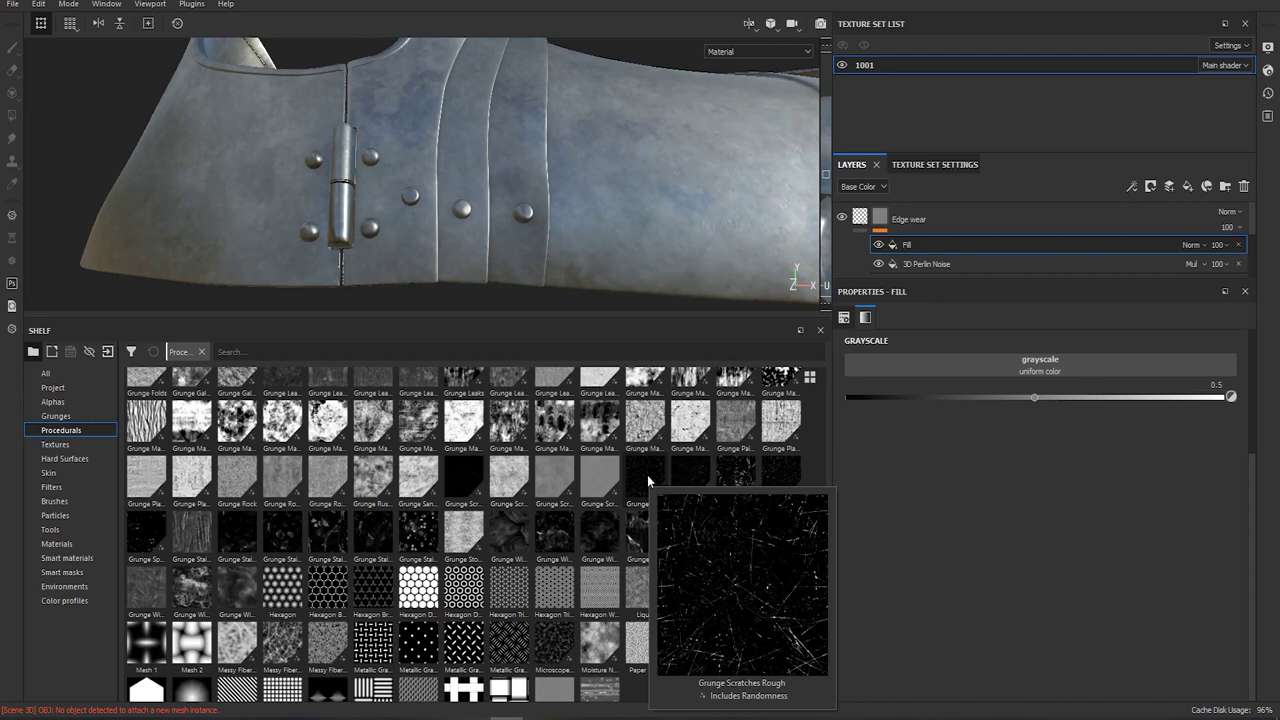
{"action": "left_click_drag", "start_coordinate": [648, 482], "coordinate": [1040, 368]}
{"action": "scroll", "coordinate": [584, 130], "scroll_direction": "down", "scroll_amount": 3}
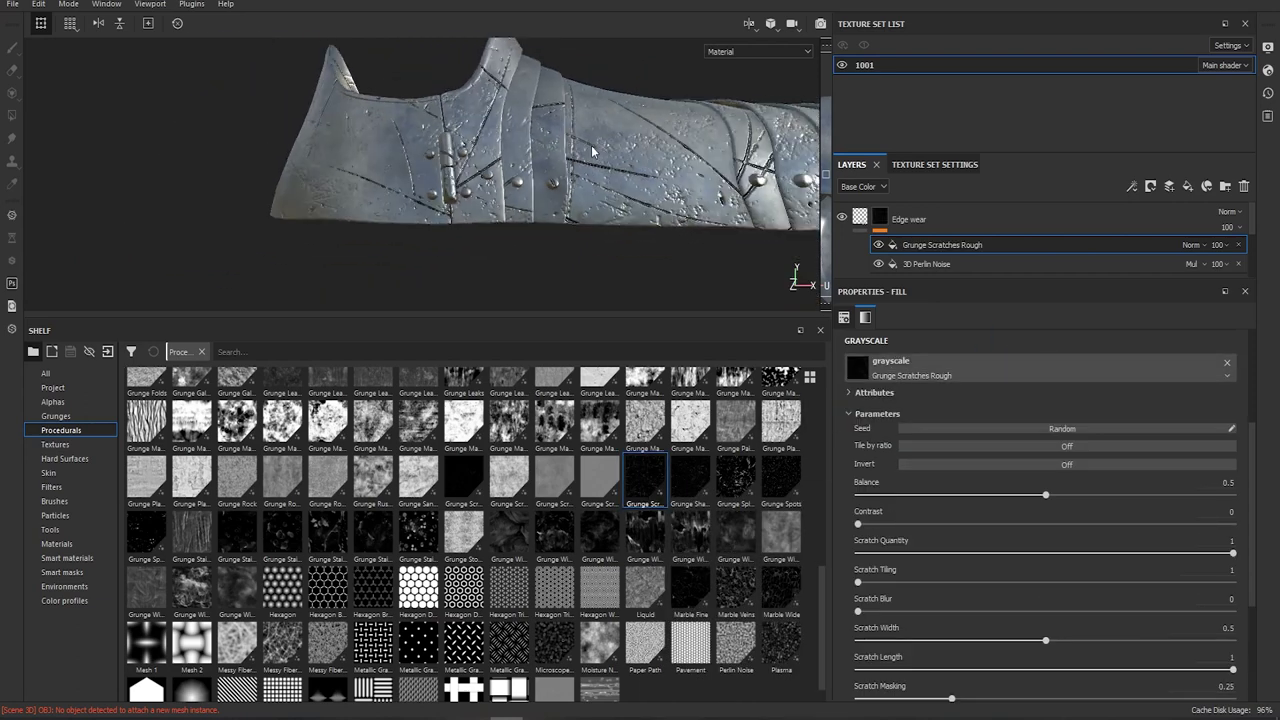
{"action": "left_click_drag", "start_coordinate": [584, 130], "coordinate": [589, 191], "text": "alt"}
{"action": "scroll", "coordinate": [590, 190], "scroll_direction": "up", "scroll_amount": 3}
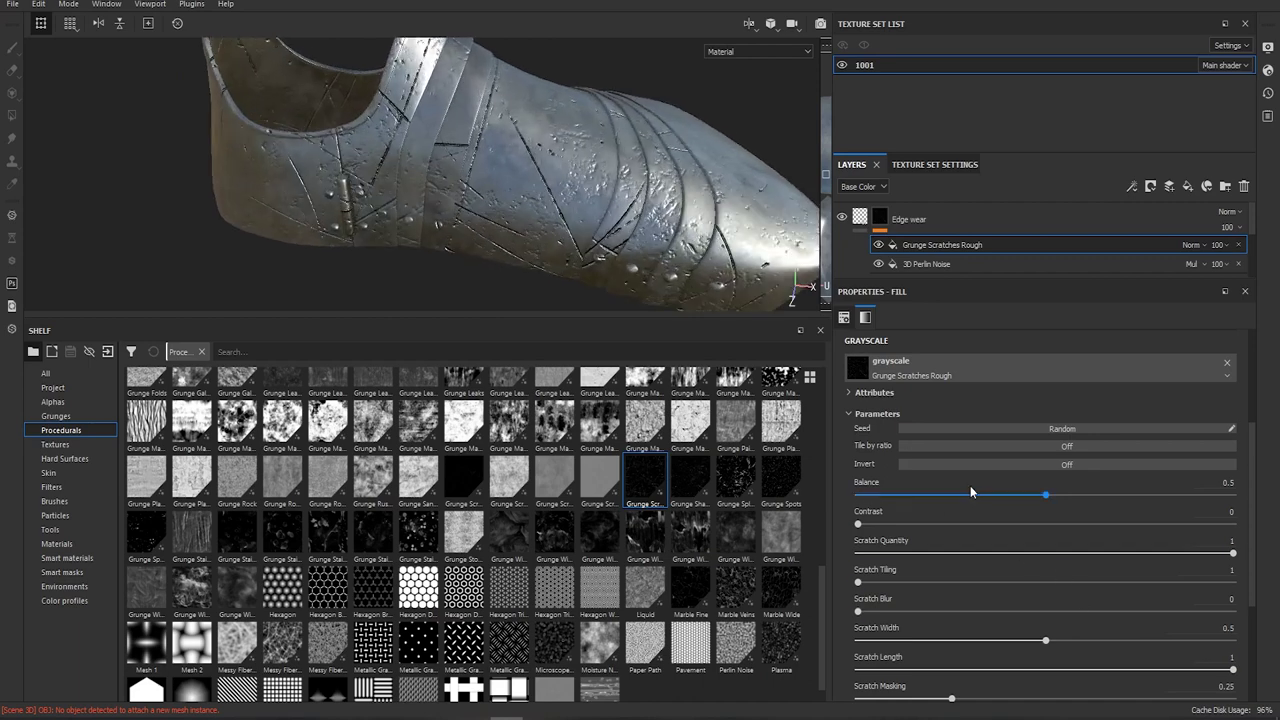
Set the Grunge Scratches Rough fill's Scratch Tiling to 4 and Scratch Width to 0.72
{"action": "scroll", "coordinate": [576, 204], "scroll_direction": "down", "scroll_amount": 3}
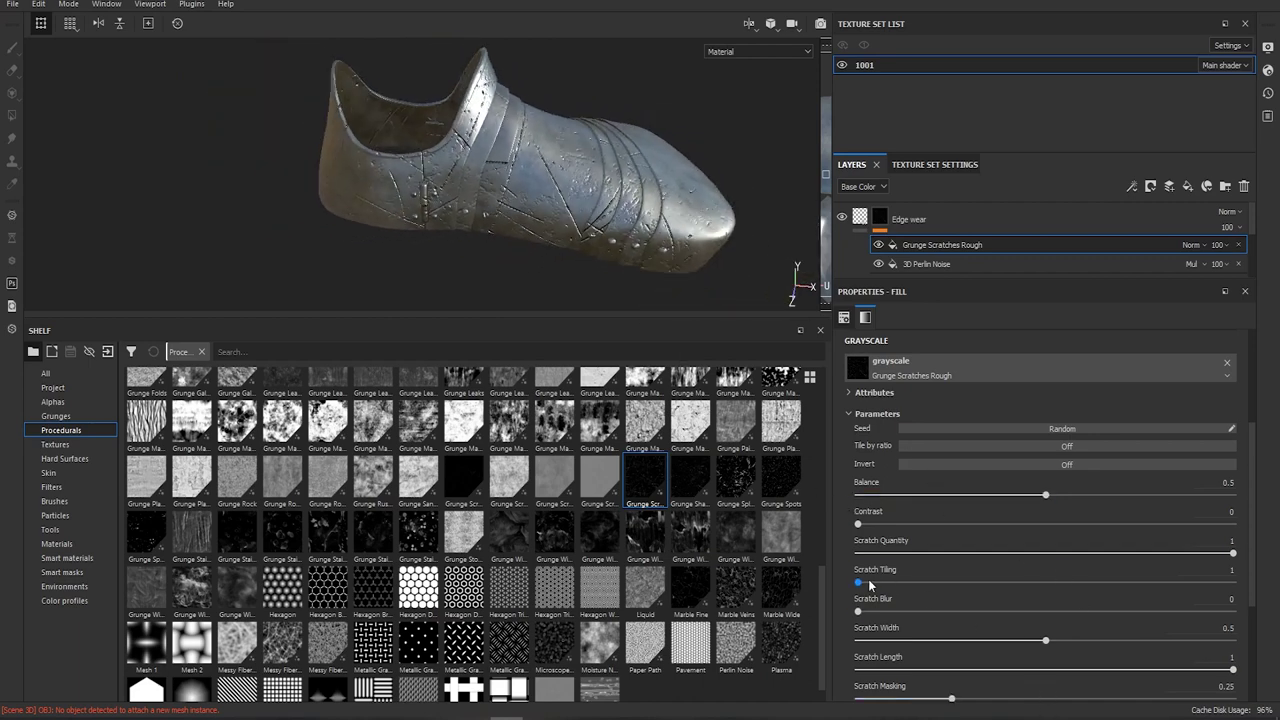
{"action": "left_click_drag", "start_coordinate": [908, 587], "coordinate": [1128, 598]}
{"action": "scroll", "coordinate": [518, 170], "scroll_direction": "up", "scroll_amount": 3}
{"action": "scroll", "coordinate": [1045, 560], "scroll_direction": "down", "scroll_amount": 1}
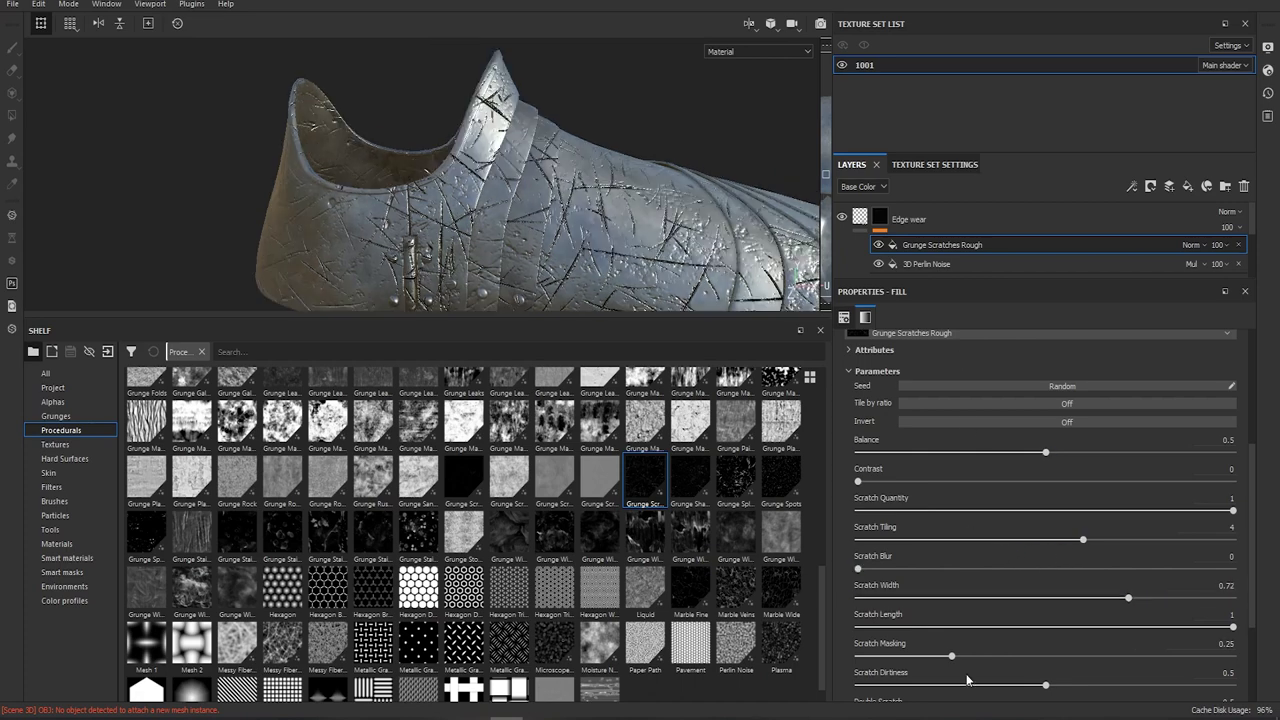
Set the scratches fill's Scratch Dirtiness to 0.57 and Dust Intensity to 0.91, and check the result around the hinge and plates
{"action": "scroll", "coordinate": [966, 674], "scroll_direction": "down", "scroll_amount": 1}
{"action": "left_click_drag", "start_coordinate": [1050, 645], "coordinate": [1147, 647]}
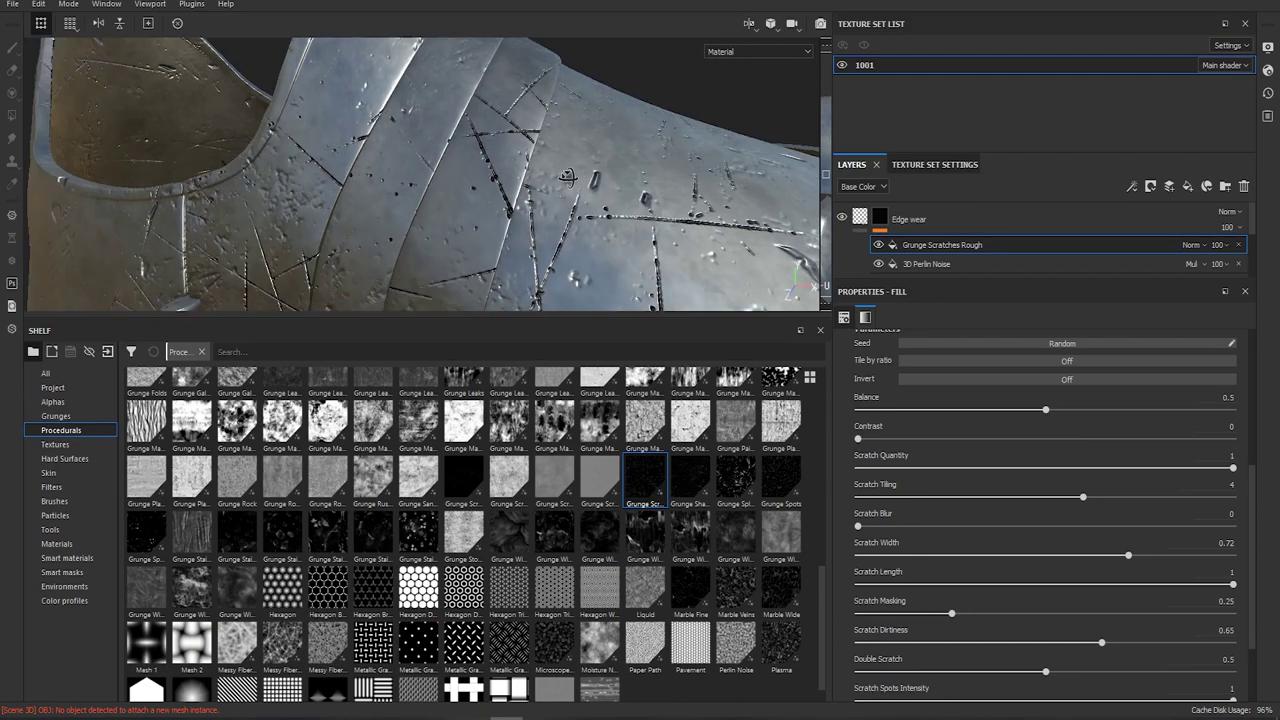
{"action": "scroll", "coordinate": [483, 166], "scroll_direction": "down", "scroll_amount": 2}
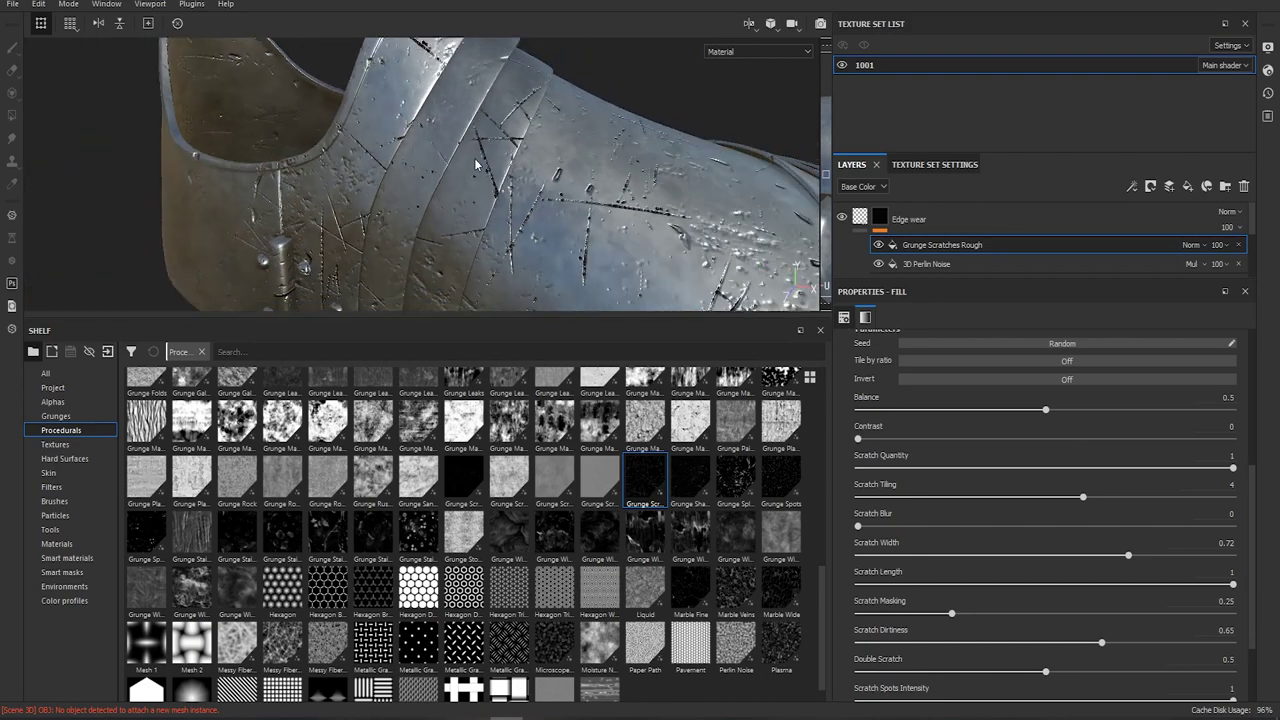
{"action": "left_click_drag", "start_coordinate": [474, 160], "coordinate": [628, 205], "text": "alt"}
{"action": "scroll", "coordinate": [1000, 660], "scroll_direction": "down", "scroll_amount": 2}
{"action": "left_click_drag", "start_coordinate": [1101, 644], "coordinate": [1198, 660]}
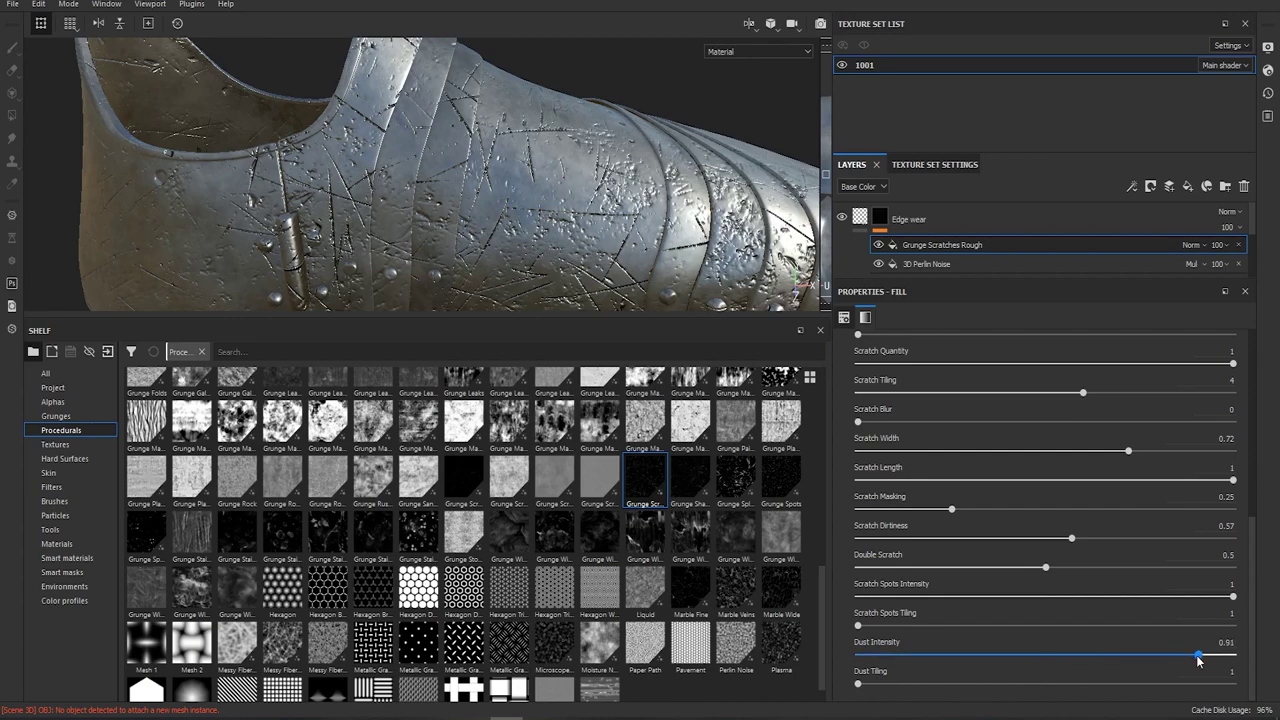
{"action": "left_click_drag", "start_coordinate": [694, 137], "coordinate": [633, 148], "text": "alt"}
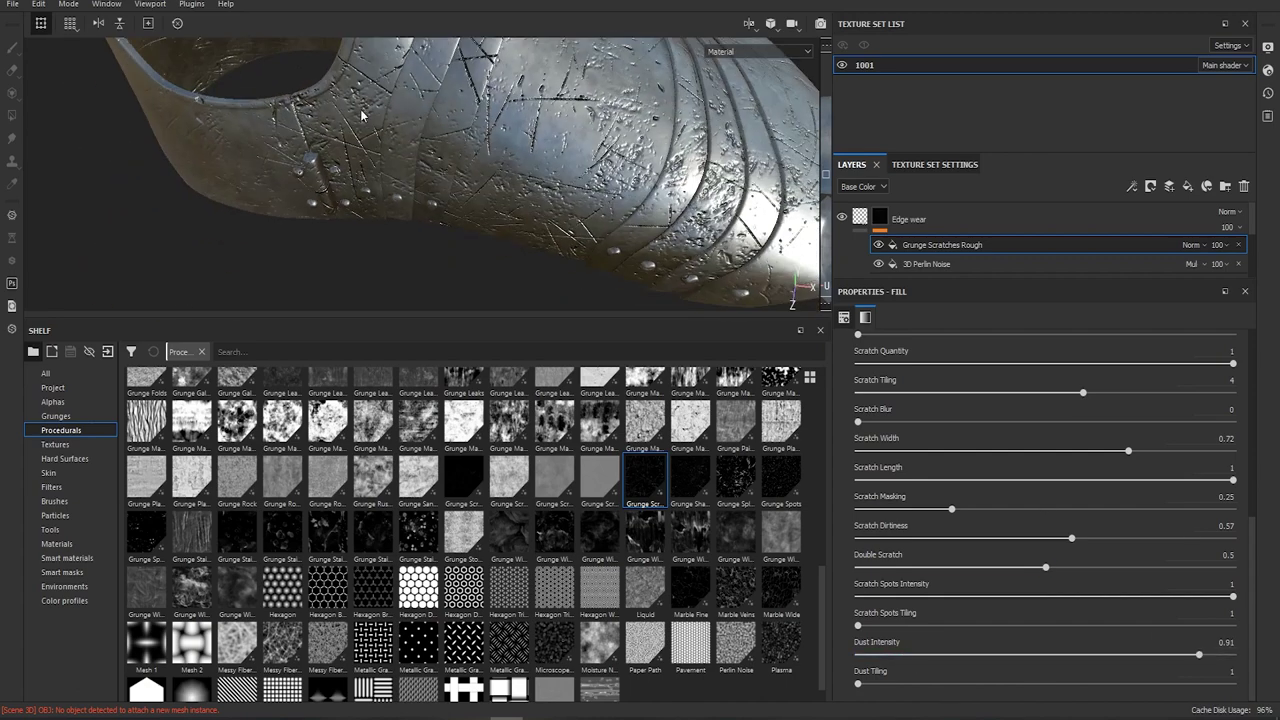
{"action": "left_click_drag", "start_coordinate": [362, 116], "coordinate": [400, 85], "text": "alt"}
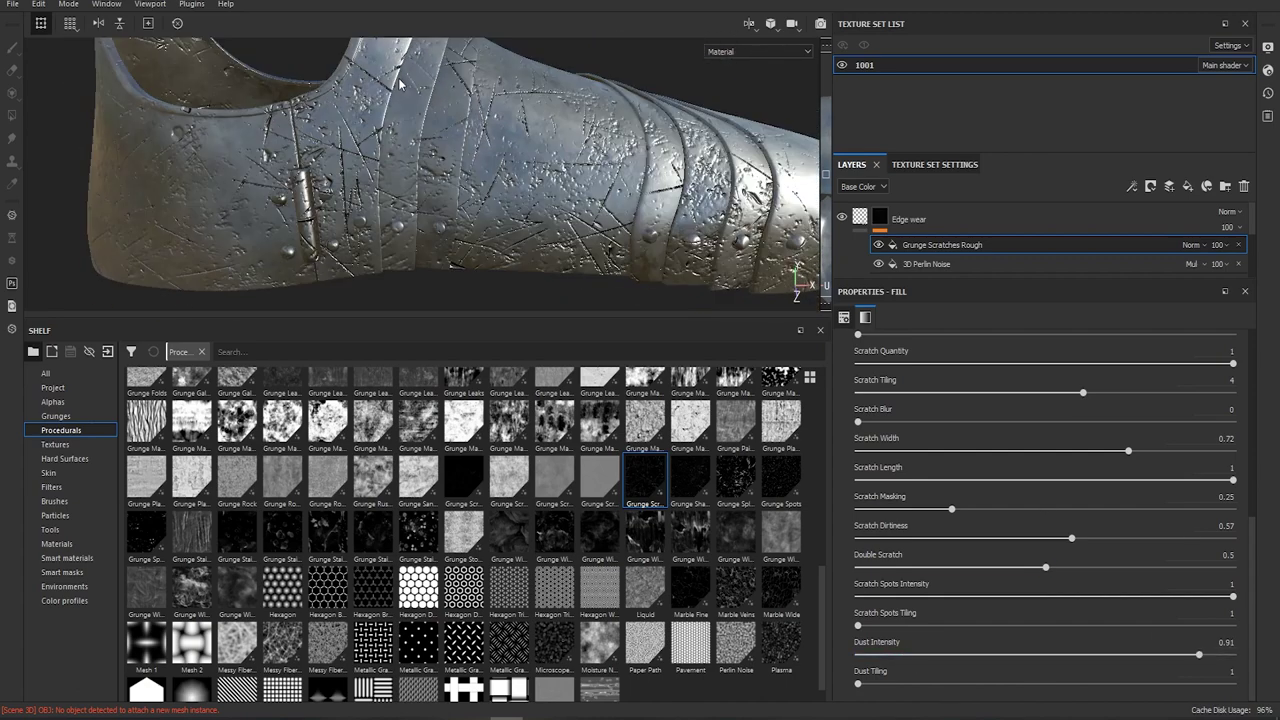
Display the Edge wear mask and blend its Grunge Scratches Rough fill in Overlay mode at 35 opacity
{"action": "left_click", "coordinate": [880, 217], "text": "alt"}
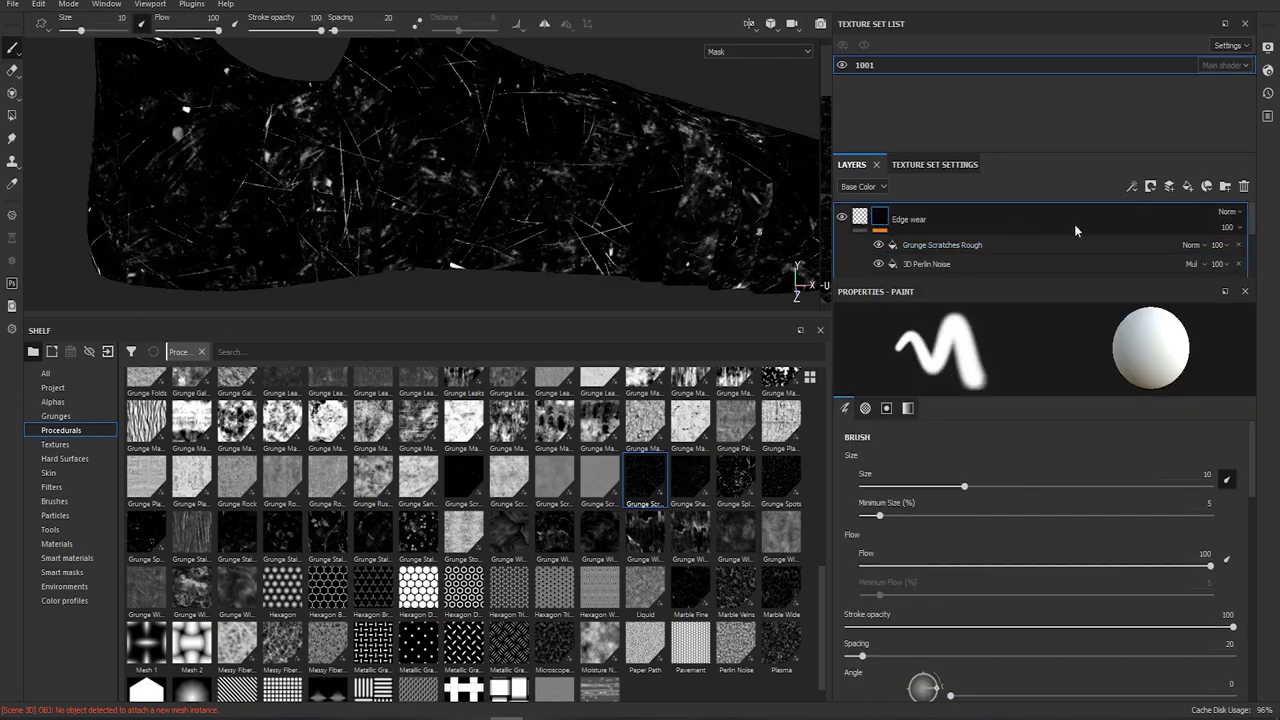
{"action": "left_click", "coordinate": [1191, 245]}
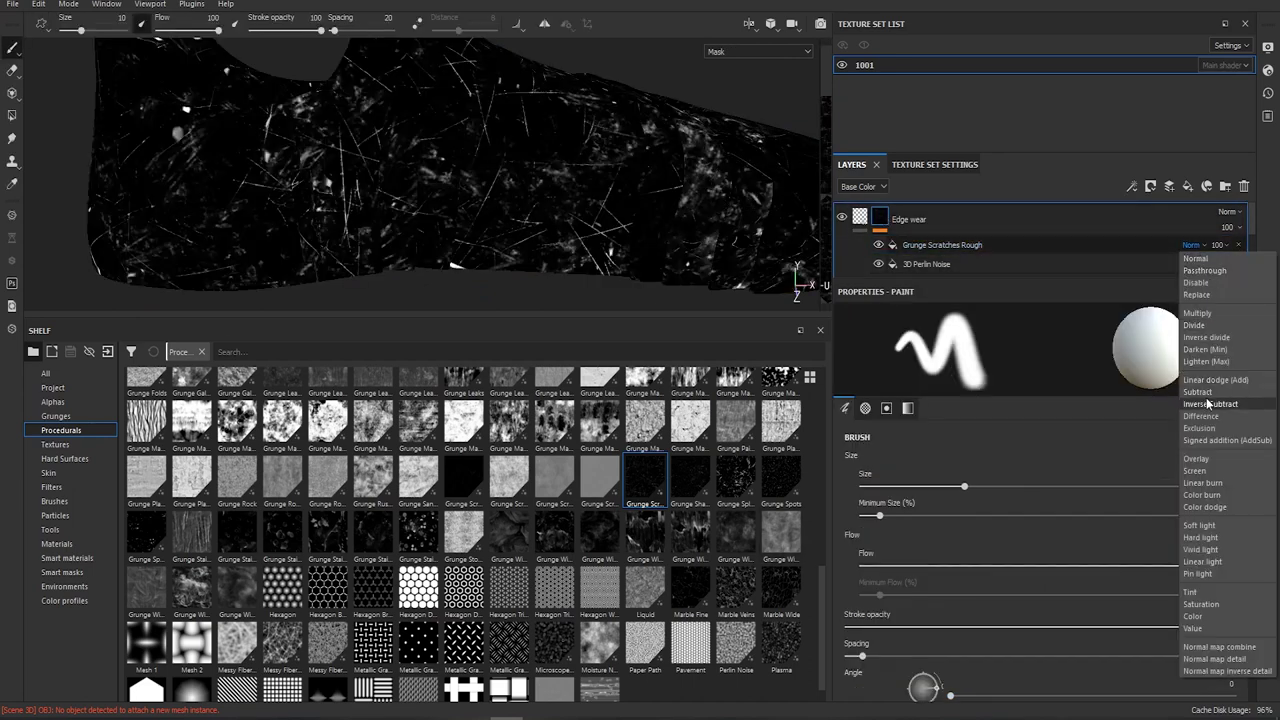
{"action": "left_click", "coordinate": [1203, 459]}
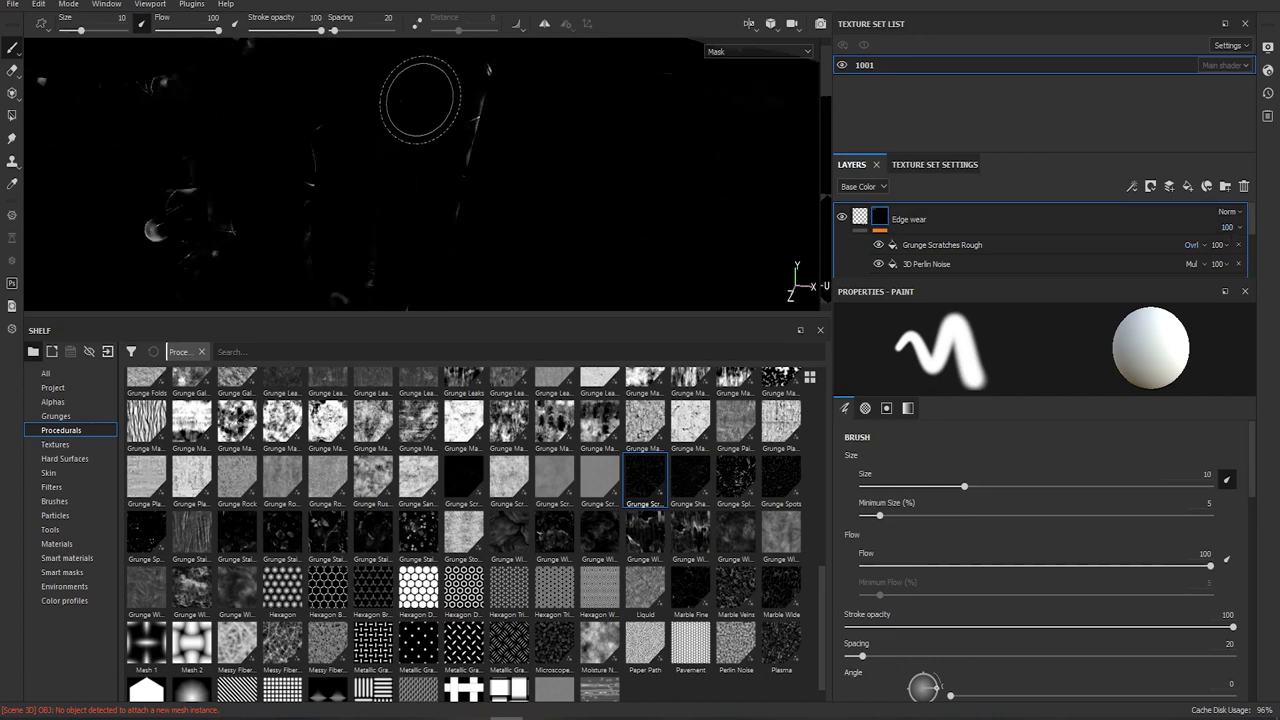
{"action": "left_click", "coordinate": [1218, 246]}
{"action": "left_click_drag", "start_coordinate": [1265, 271], "coordinate": [1232, 271]}
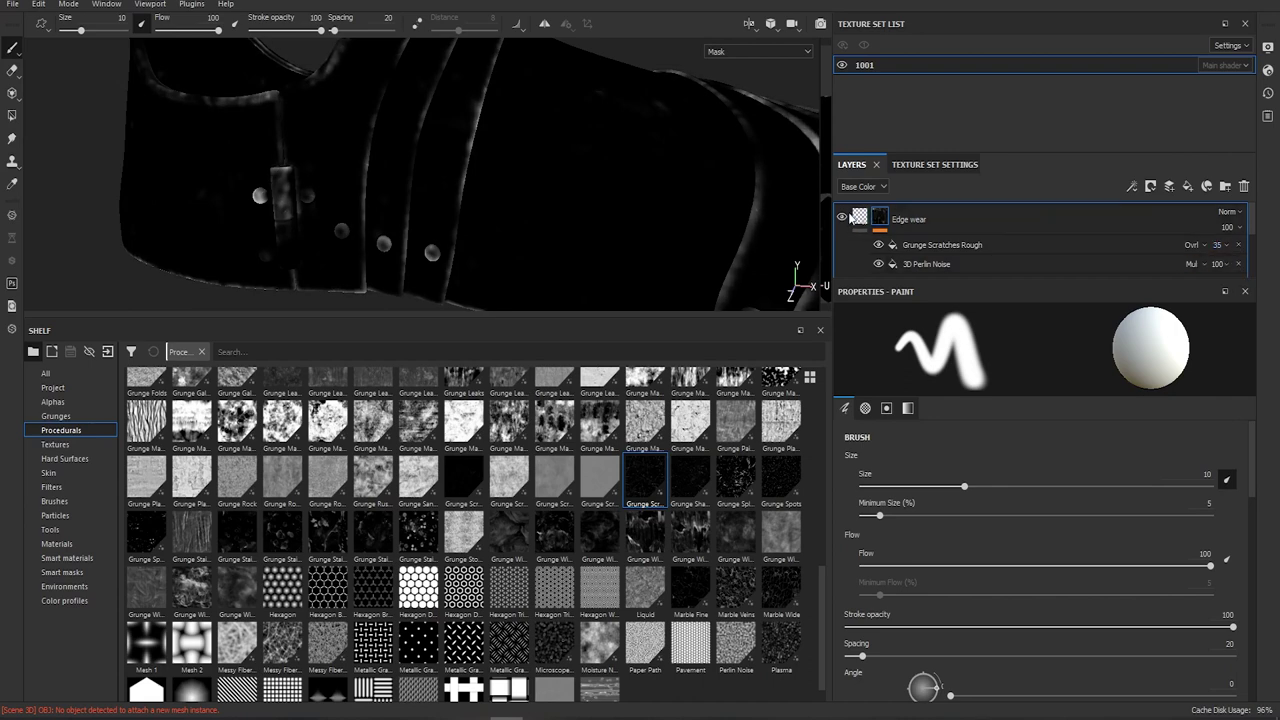
Return to the material view, check the worn edges, and set the Grunge Scratches Rough fill's Scratch Masking to 0.62
{"action": "left_click", "coordinate": [859, 217]}
{"action": "left_click_drag", "start_coordinate": [418, 143], "coordinate": [576, 143], "text": "alt"}
{"action": "left_click_drag", "start_coordinate": [571, 210], "coordinate": [586, 109], "text": "alt"}
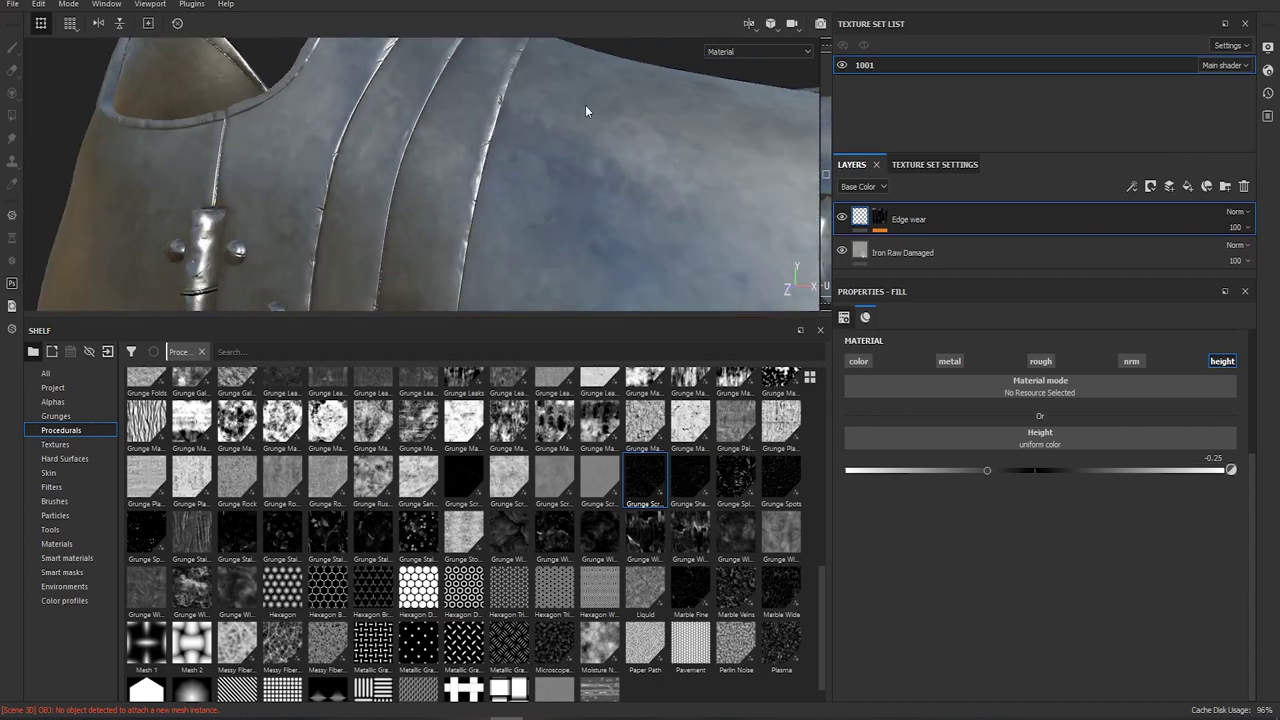
{"action": "left_click", "coordinate": [881, 223]}
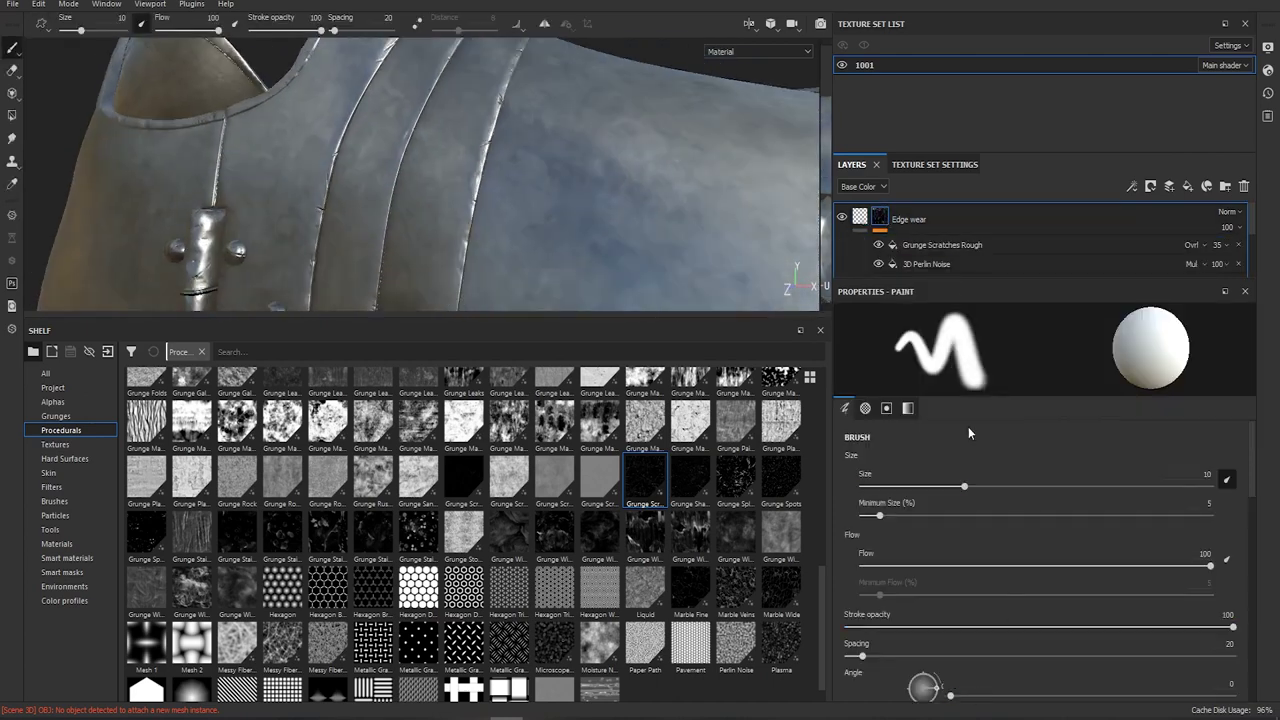
{"action": "left_click", "coordinate": [942, 245]}
{"action": "scroll", "coordinate": [1014, 550], "scroll_direction": "down", "scroll_amount": 1}
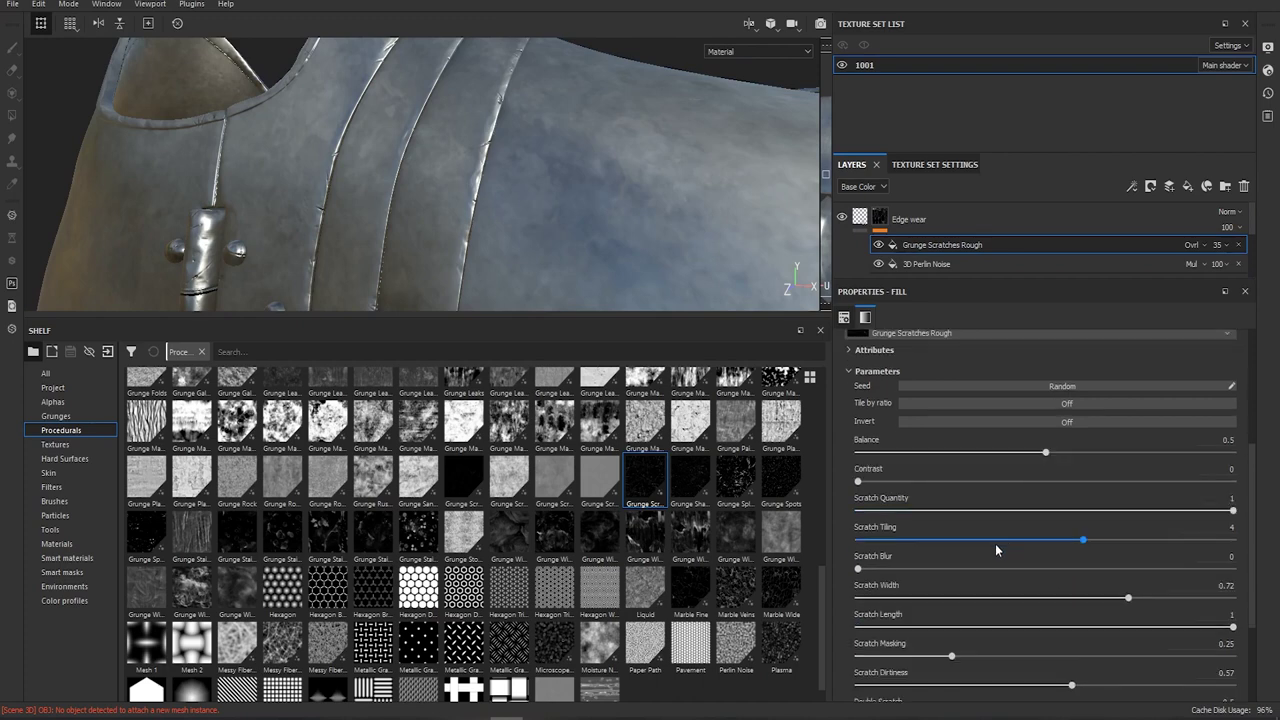
{"action": "scroll", "coordinate": [995, 543], "scroll_direction": "down", "scroll_amount": 2}
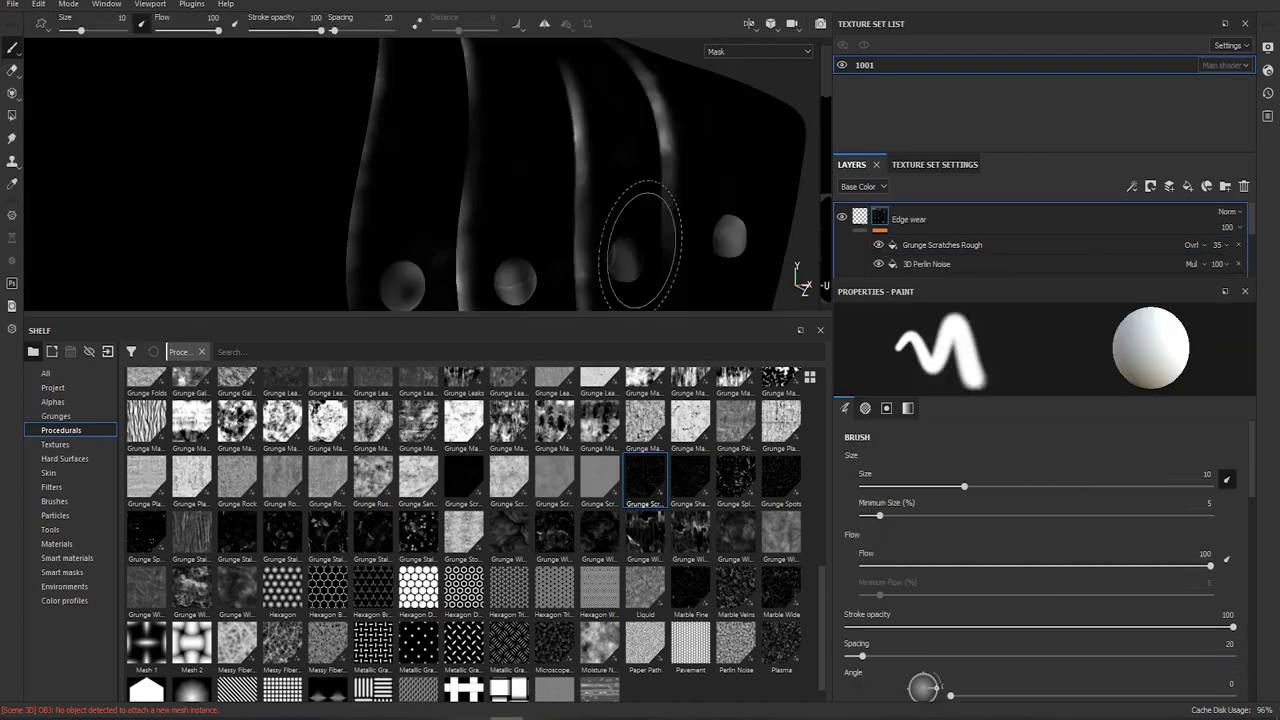
Examine the Edge wear mask on the rivets, toe plates and ankle opening
{"action": "left_click_drag", "start_coordinate": [577, 227], "coordinate": [540, 249], "text": "alt"}
{"action": "middle_click_drag", "start_coordinate": [540, 249], "coordinate": [597, 129], "text": "alt"}
{"action": "scroll", "coordinate": [508, 162], "scroll_direction": "down", "scroll_amount": 1}
{"action": "left_click_drag", "start_coordinate": [455, 168], "coordinate": [417, 134], "text": "alt"}
{"action": "scroll", "coordinate": [384, 169], "scroll_direction": "up", "scroll_amount": 1}
{"action": "mouse_move", "coordinate": [351, 151]}
{"action": "middle_mouse_down", "text": "alt"}
{"action": "mouse_move", "coordinate": [550, 272]}
{"action": "mouse_move", "coordinate": [472, 154]}
{"action": "middle_mouse_up", "text": "alt"}
{"action": "middle_click_drag", "start_coordinate": [323, 124], "coordinate": [405, 195], "text": "alt"}
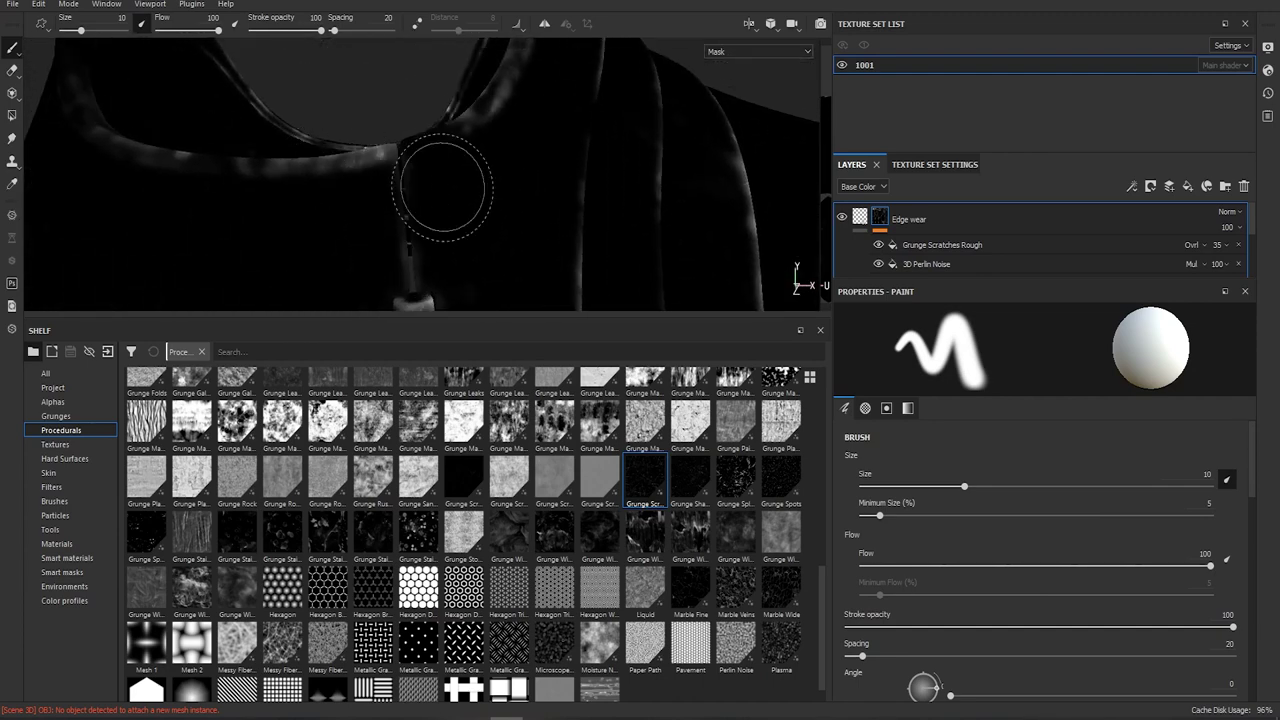
{"action": "middle_click_drag", "start_coordinate": [488, 164], "coordinate": [369, 249], "text": "alt"}
{"action": "middle_click_drag", "start_coordinate": [565, 160], "coordinate": [432, 138], "text": "alt"}
Switch back to the material view and inspect the edge wear along the ankle straps and over the whole sabaton
{"action": "key", "text": "m"}
{"action": "scroll", "coordinate": [432, 140], "scroll_direction": "down", "scroll_amount": 1}
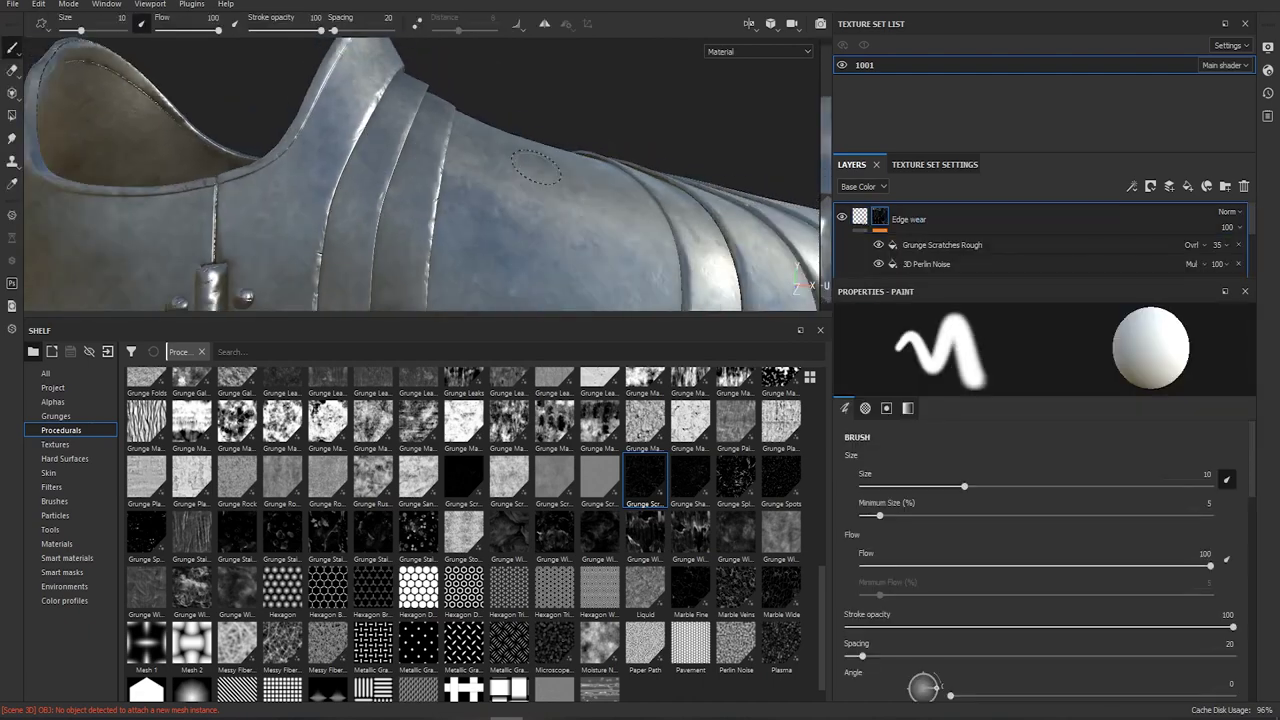
{"action": "left_click_drag", "start_coordinate": [440, 150], "coordinate": [496, 189], "text": "alt"}
{"action": "scroll", "coordinate": [420, 157], "scroll_direction": "up", "scroll_amount": 2}
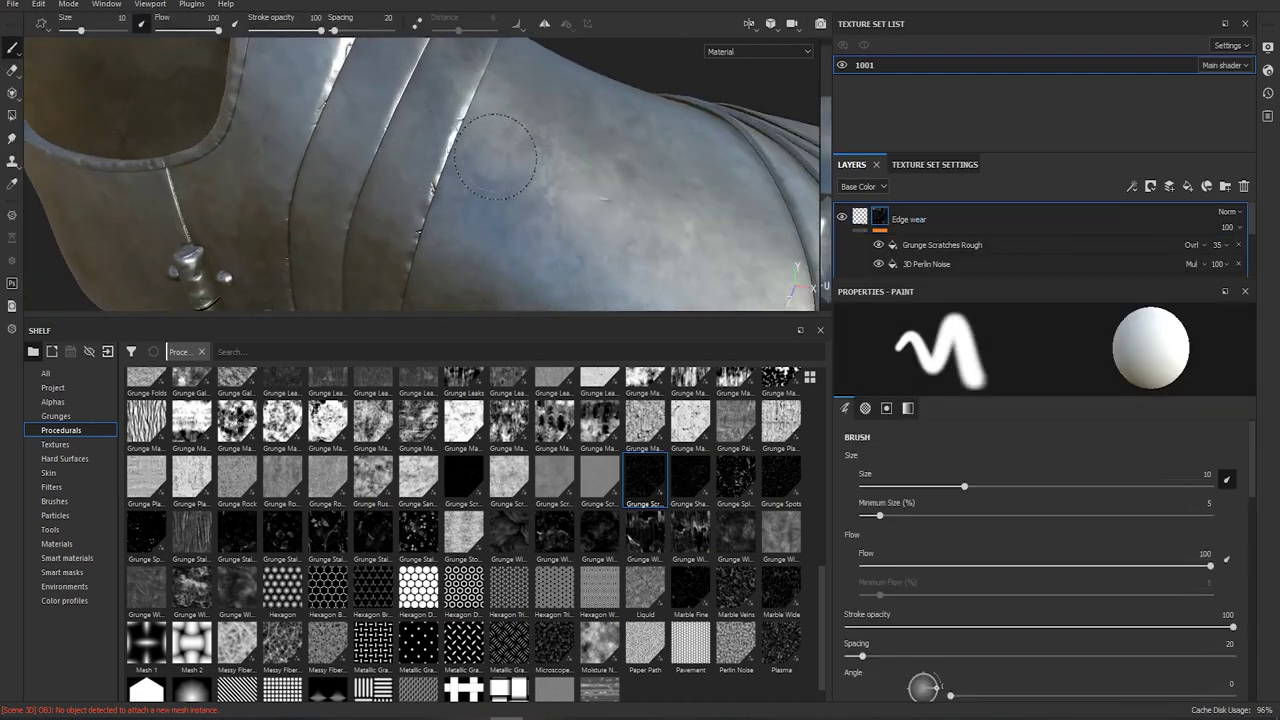
{"action": "scroll", "coordinate": [494, 150], "scroll_direction": "down", "scroll_amount": 4}
{"action": "left_click_drag", "start_coordinate": [688, 114], "coordinate": [612, 145], "text": "alt"}
Add another fill above Grunge Scratches Rough in the Edge wear mask and hide it to inspect the plate edges
{"action": "right_click", "coordinate": [880, 224]}
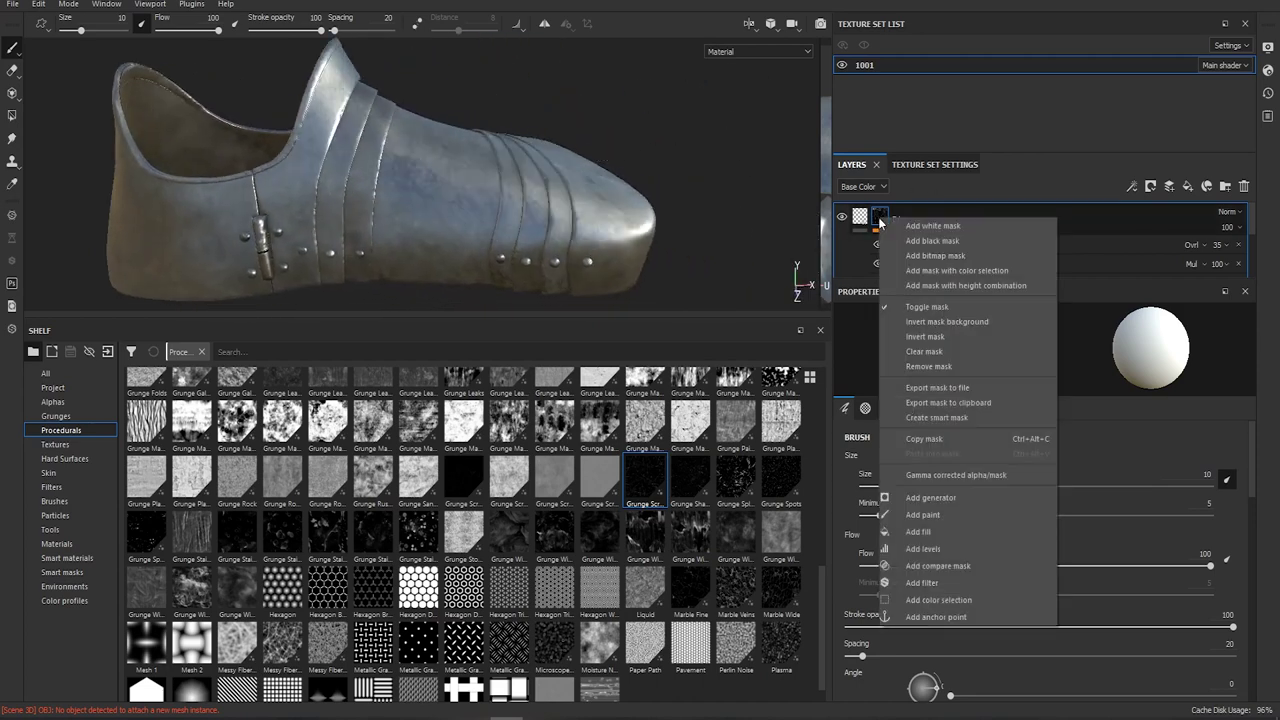
{"action": "left_click", "coordinate": [905, 271]}
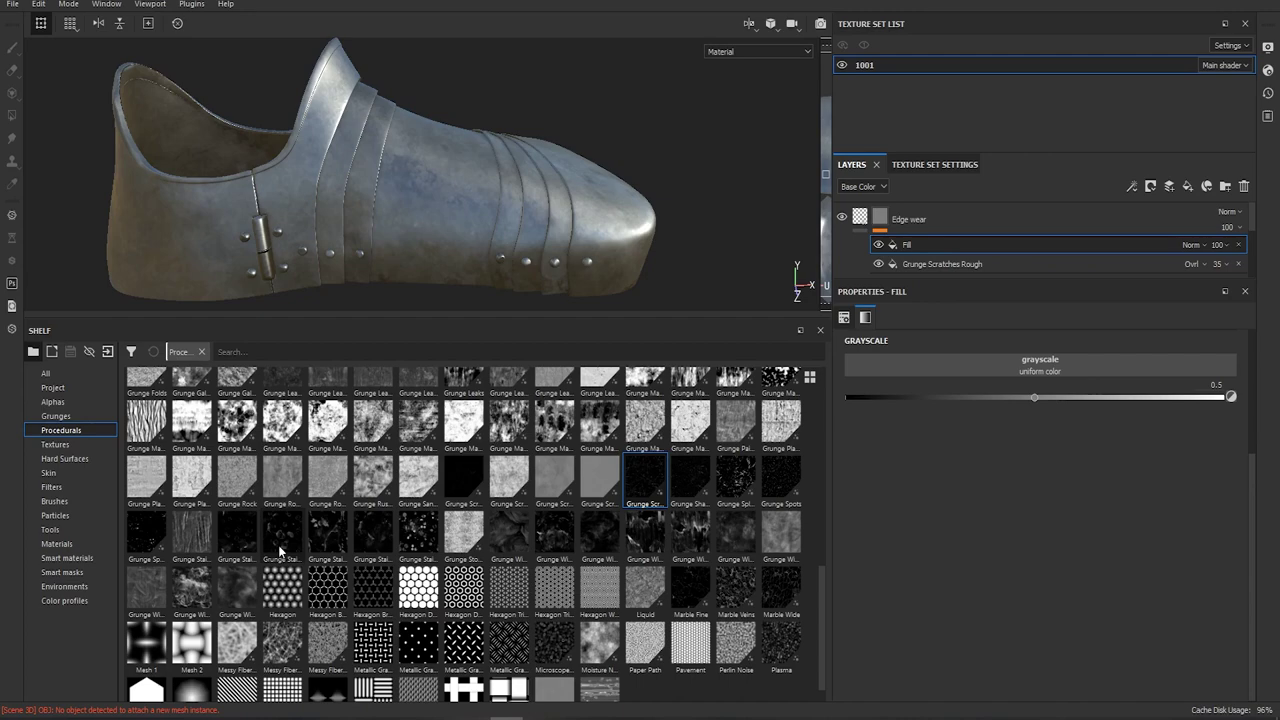
{"action": "scroll", "coordinate": [285, 500], "scroll_direction": "up", "scroll_amount": 7}
{"action": "scroll", "coordinate": [352, 118], "scroll_direction": "up", "scroll_amount": 3}
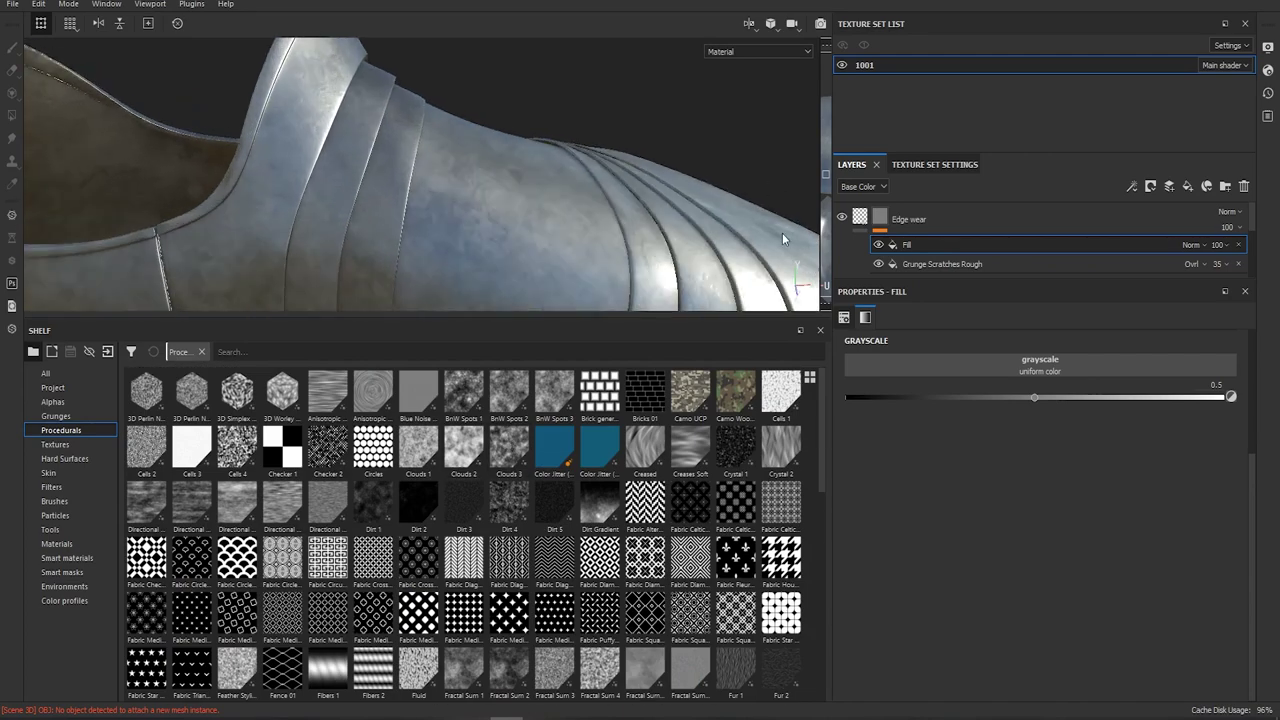
{"action": "left_click", "coordinate": [876, 245]}
{"action": "left_click_drag", "start_coordinate": [402, 133], "coordinate": [675, 267], "text": "alt"}
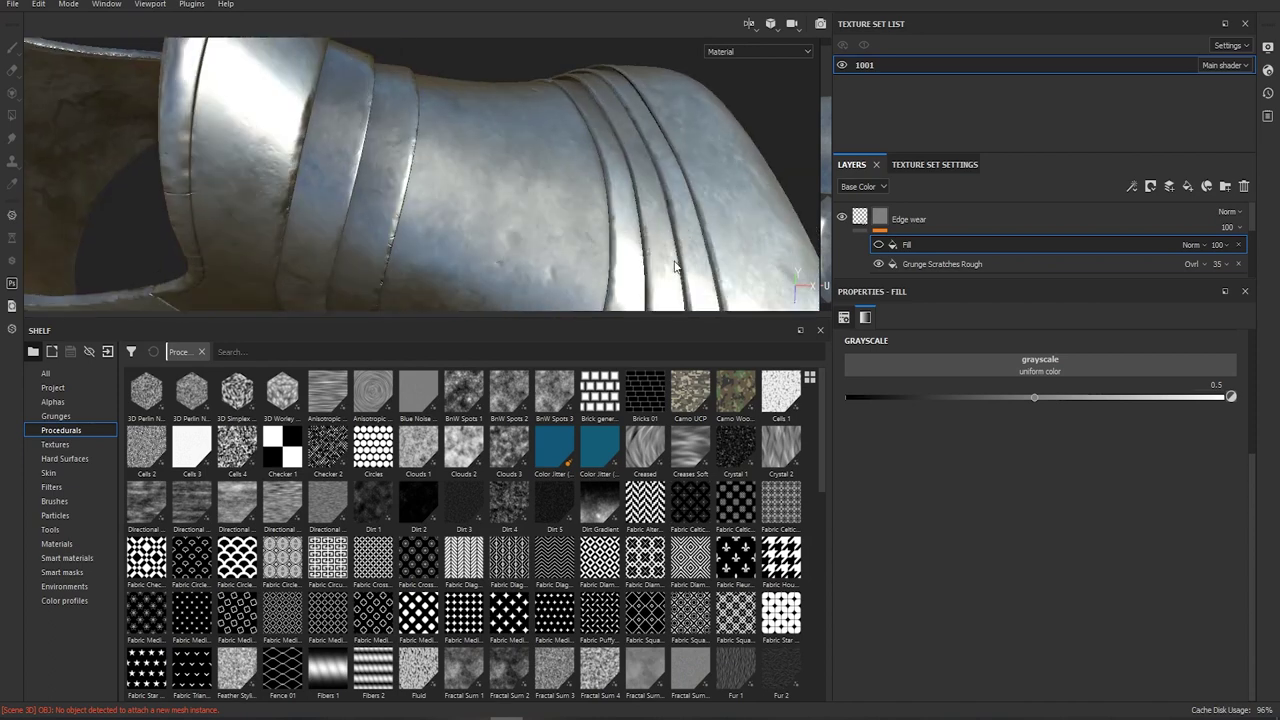
{"action": "left_click_drag", "start_coordinate": [310, 126], "coordinate": [446, 264], "text": "alt"}
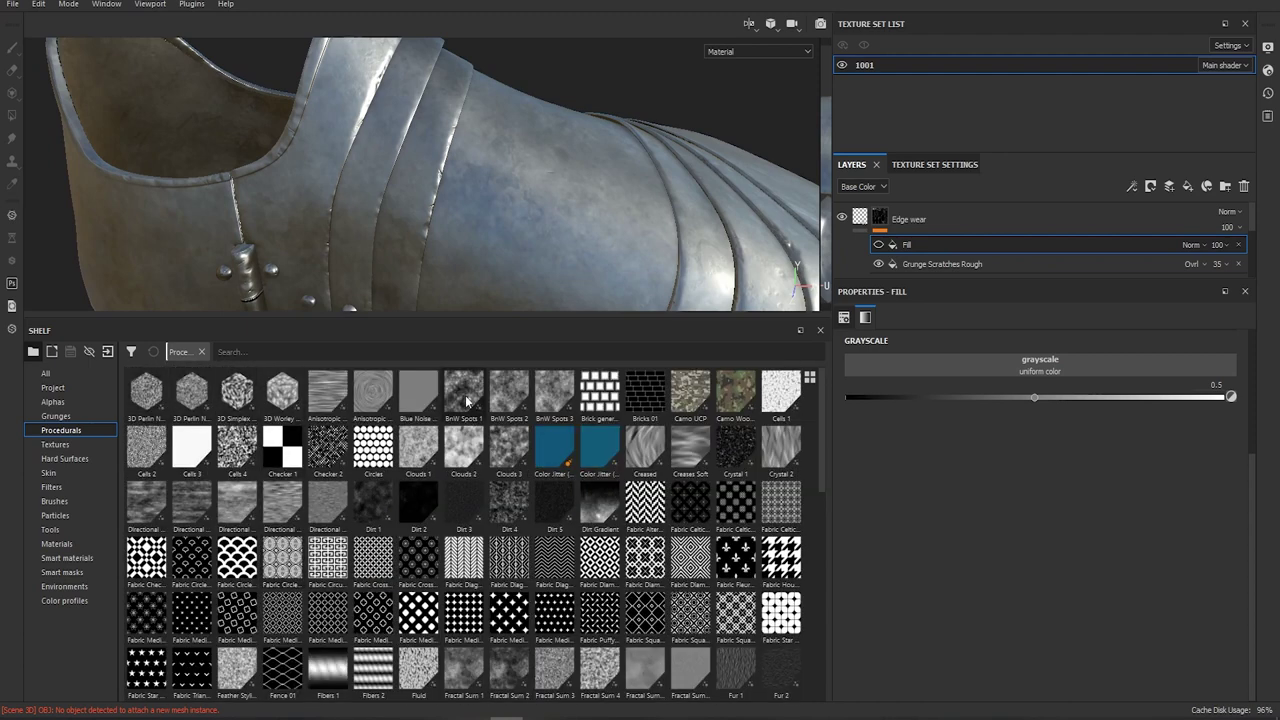
Browse the procedural textures and assign Grunge Map 008 to the new mask fill
{"action": "mouse_move", "coordinate": [467, 396]}
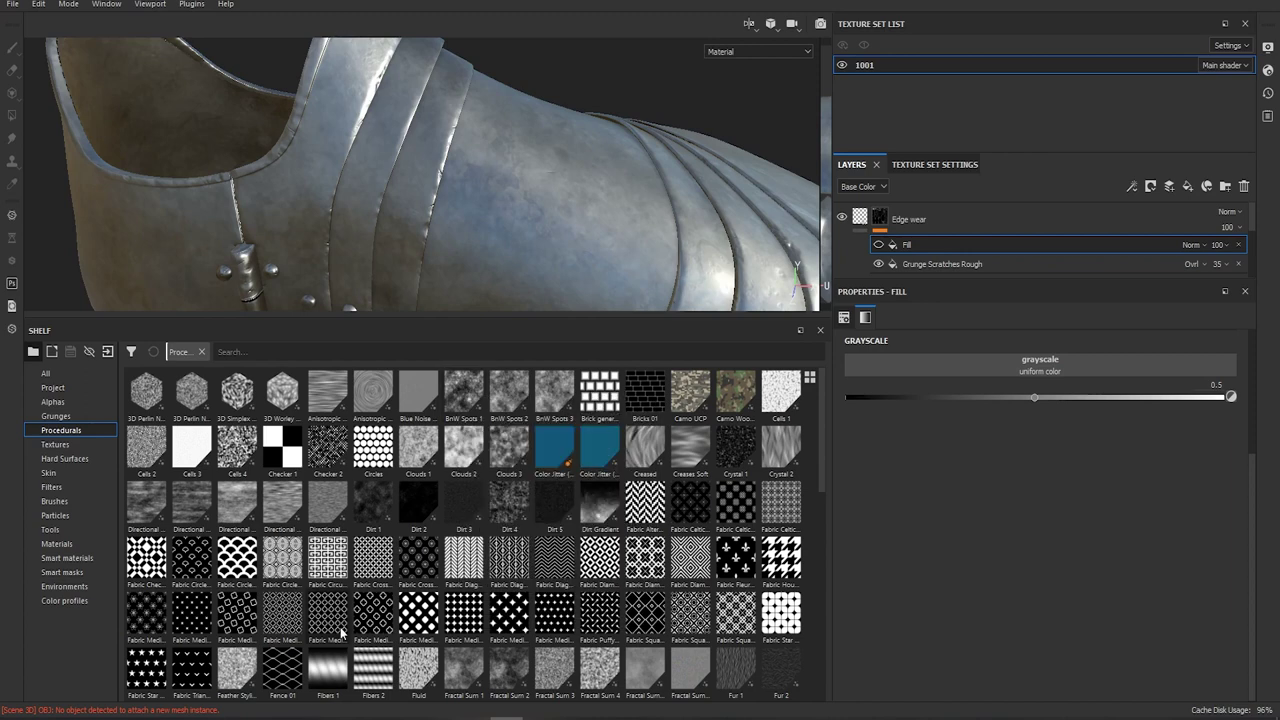
{"action": "scroll", "coordinate": [428, 607], "scroll_direction": "down", "scroll_amount": 3}
{"action": "scroll", "coordinate": [452, 610], "scroll_direction": "down", "scroll_amount": 3}
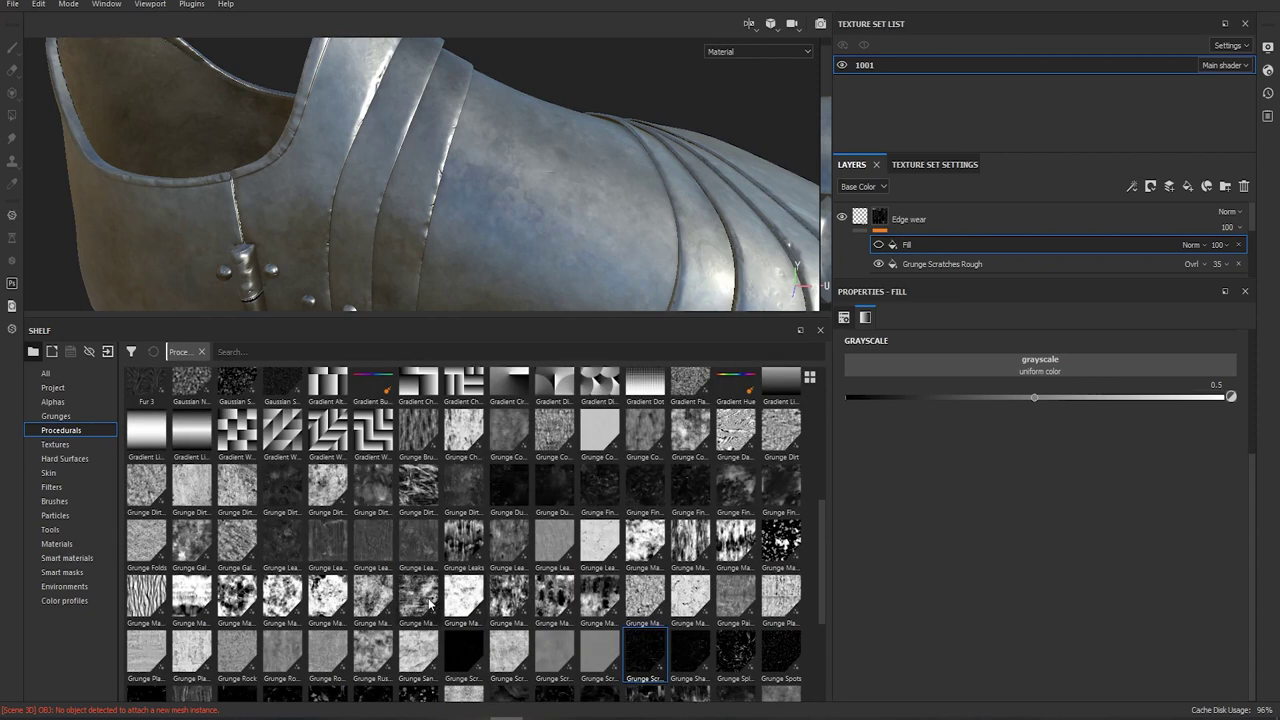
{"action": "mouse_move", "coordinate": [283, 605]}
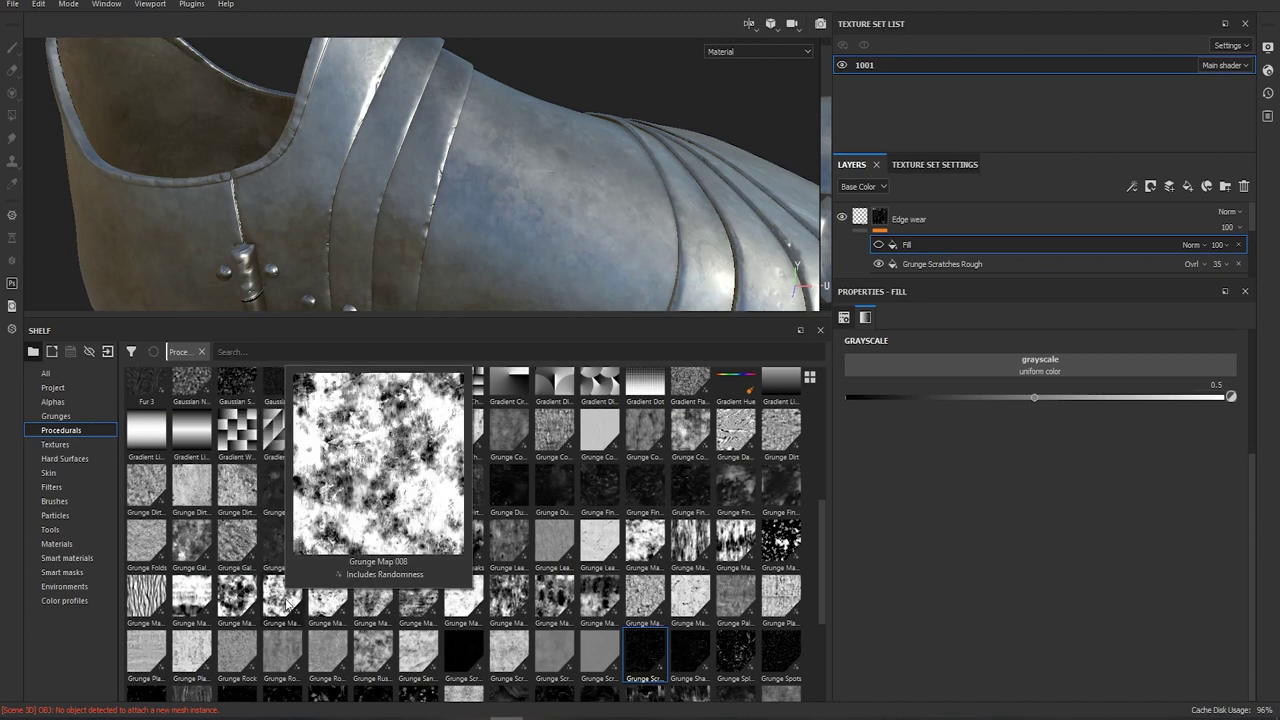
{"action": "left_click_drag", "start_coordinate": [288, 603], "coordinate": [1050, 380]}
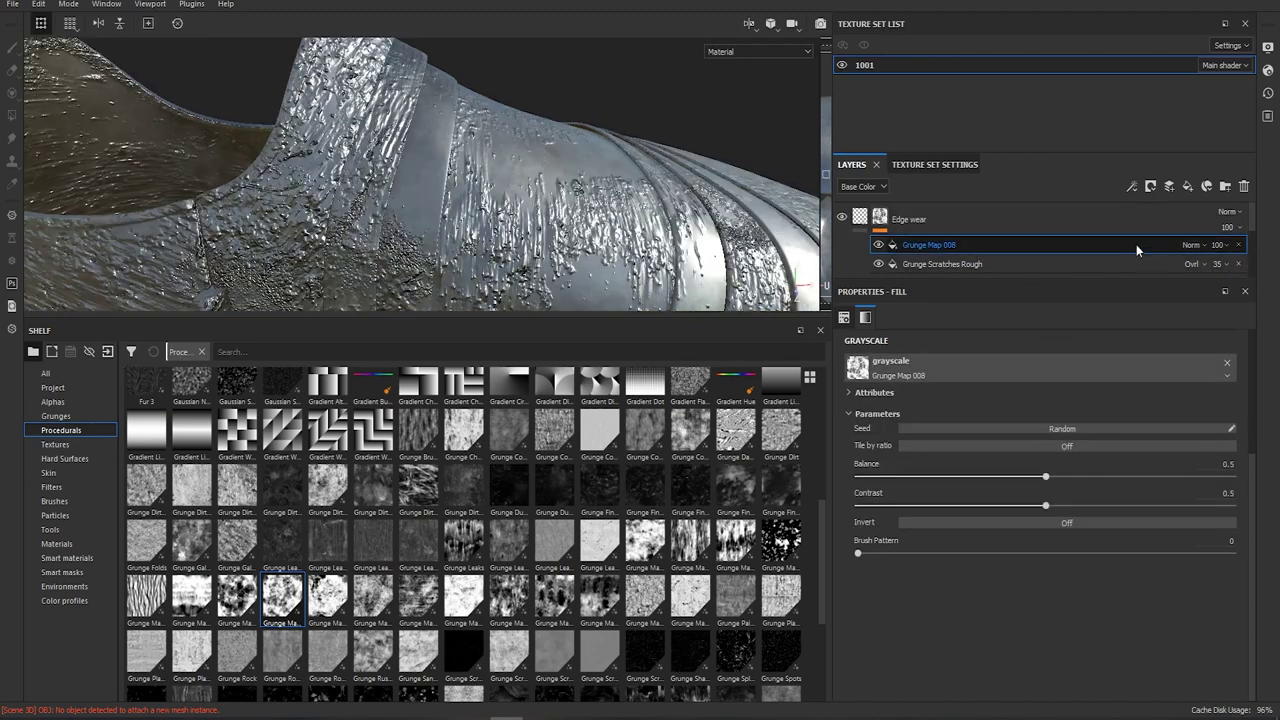
Set the Grunge Map 008 fill's blend mode to Overlay and its opacity to 58
{"action": "left_click", "coordinate": [1185, 245]}
{"action": "left_click", "coordinate": [1228, 463]}
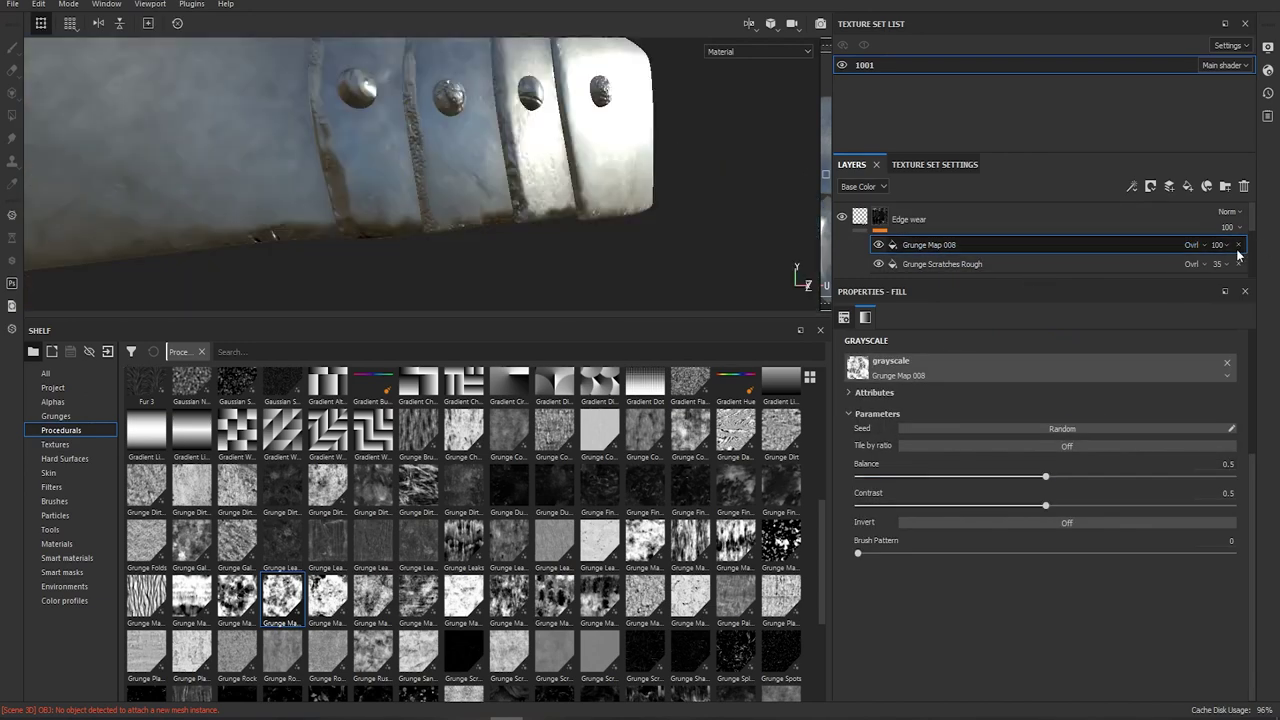
{"action": "left_click", "coordinate": [1195, 245]}
{"action": "left_click", "coordinate": [1218, 245]}
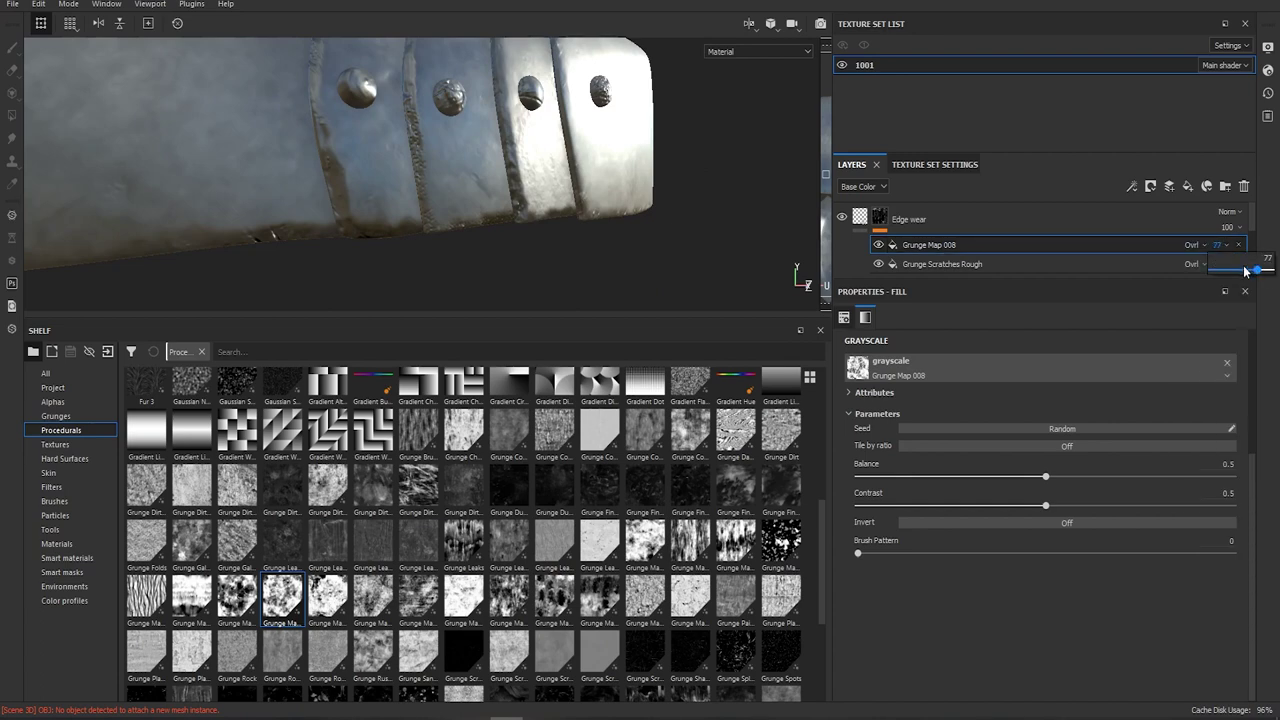
{"action": "left_click_drag", "start_coordinate": [1246, 271], "coordinate": [1216, 268]}
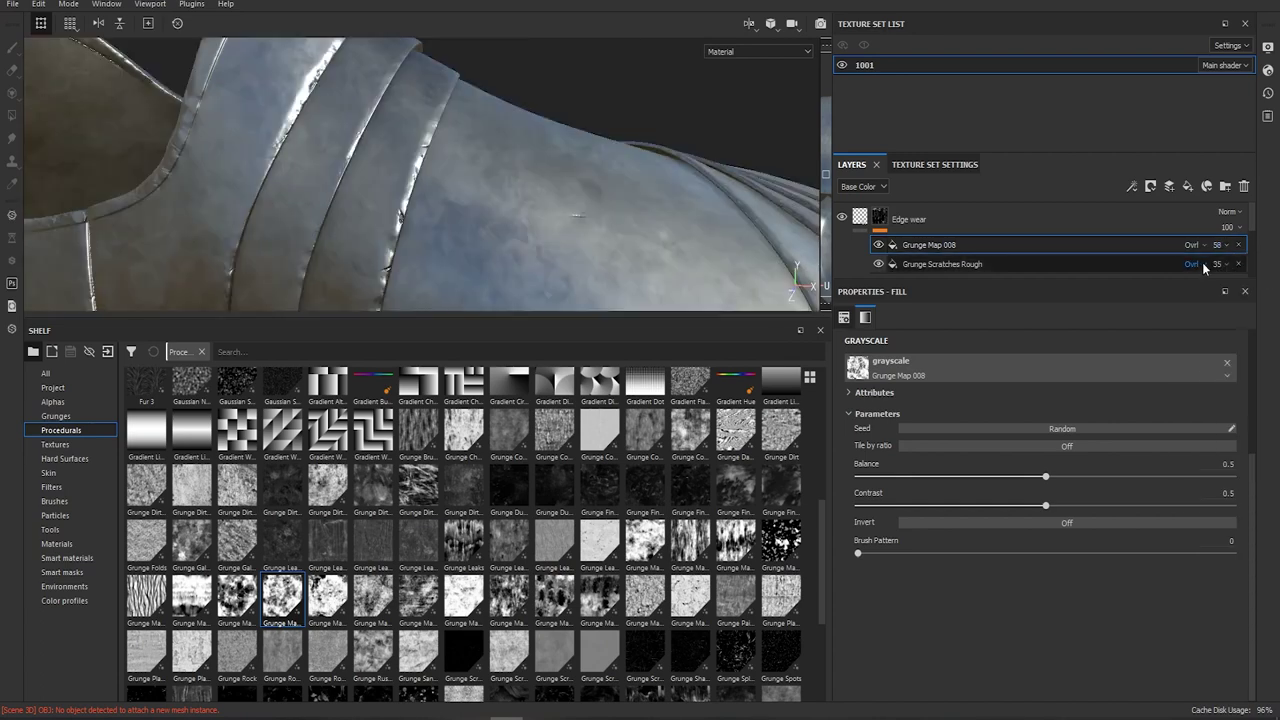
Set the Grunge Scratches Rough fill's opacity to 15 and look through its parameters
{"action": "left_click", "coordinate": [1217, 264]}
{"action": "left_click_drag", "start_coordinate": [1245, 288], "coordinate": [1216, 292]}
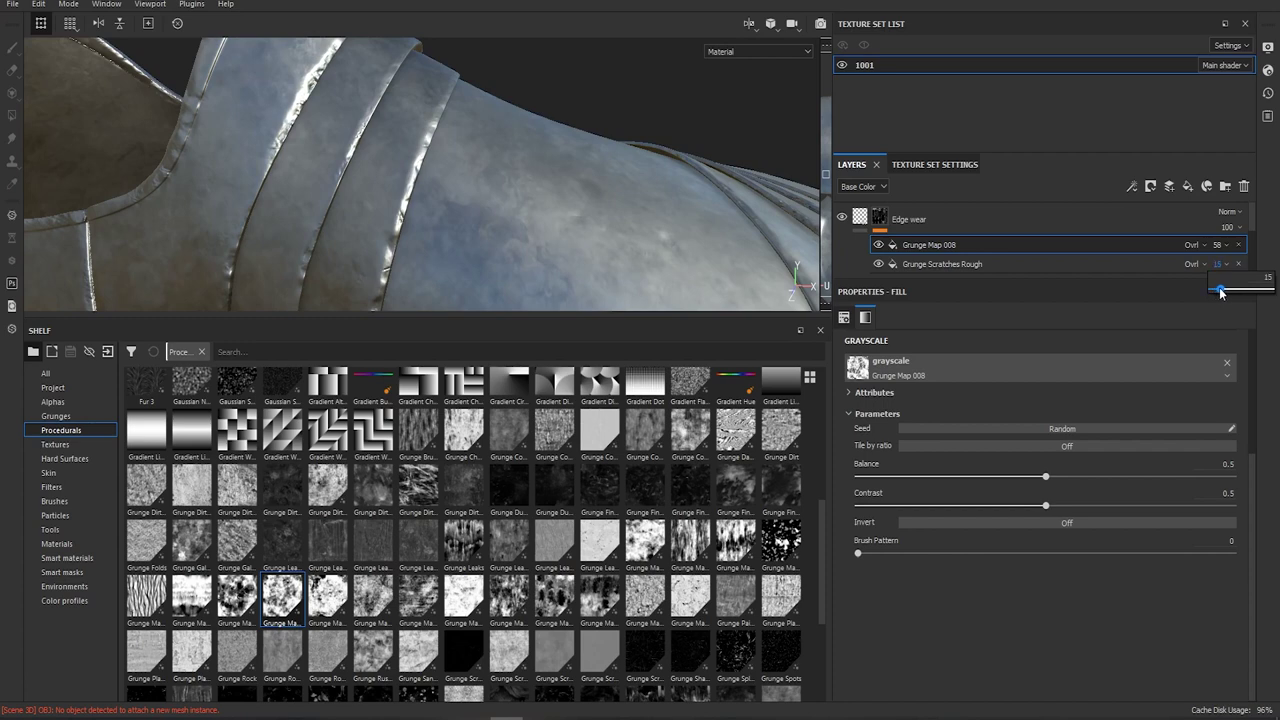
{"action": "left_click", "coordinate": [991, 262]}
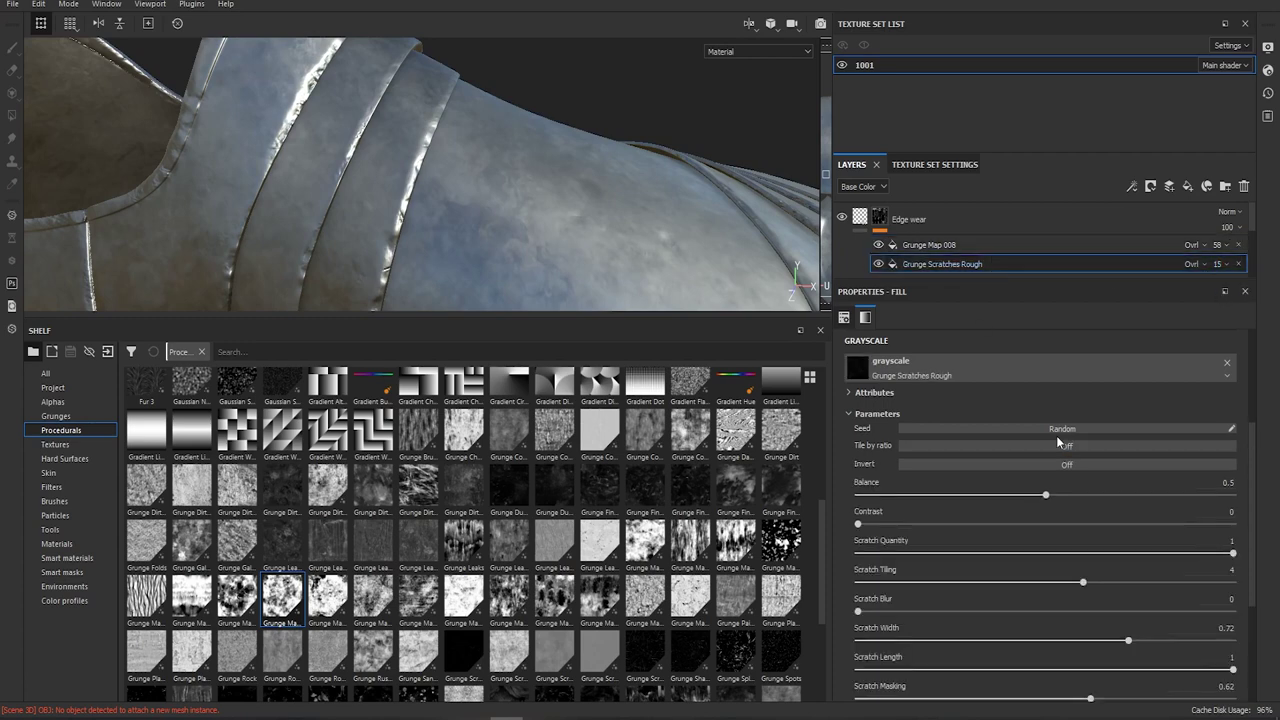
{"action": "scroll", "coordinate": [394, 180], "scroll_direction": "down", "scroll_amount": 3}
Inspect the refined edge wear on the ankle straps, opening rim and hinge from several angles
{"action": "left_click_drag", "start_coordinate": [383, 174], "coordinate": [350, 116], "text": "alt"}
{"action": "scroll", "coordinate": [349, 163], "scroll_direction": "up", "scroll_amount": 4}
{"action": "left_click_drag", "start_coordinate": [600, 166], "coordinate": [411, 260], "text": "alt"}
{"action": "left_click_drag", "start_coordinate": [429, 133], "coordinate": [348, 160], "text": "alt"}
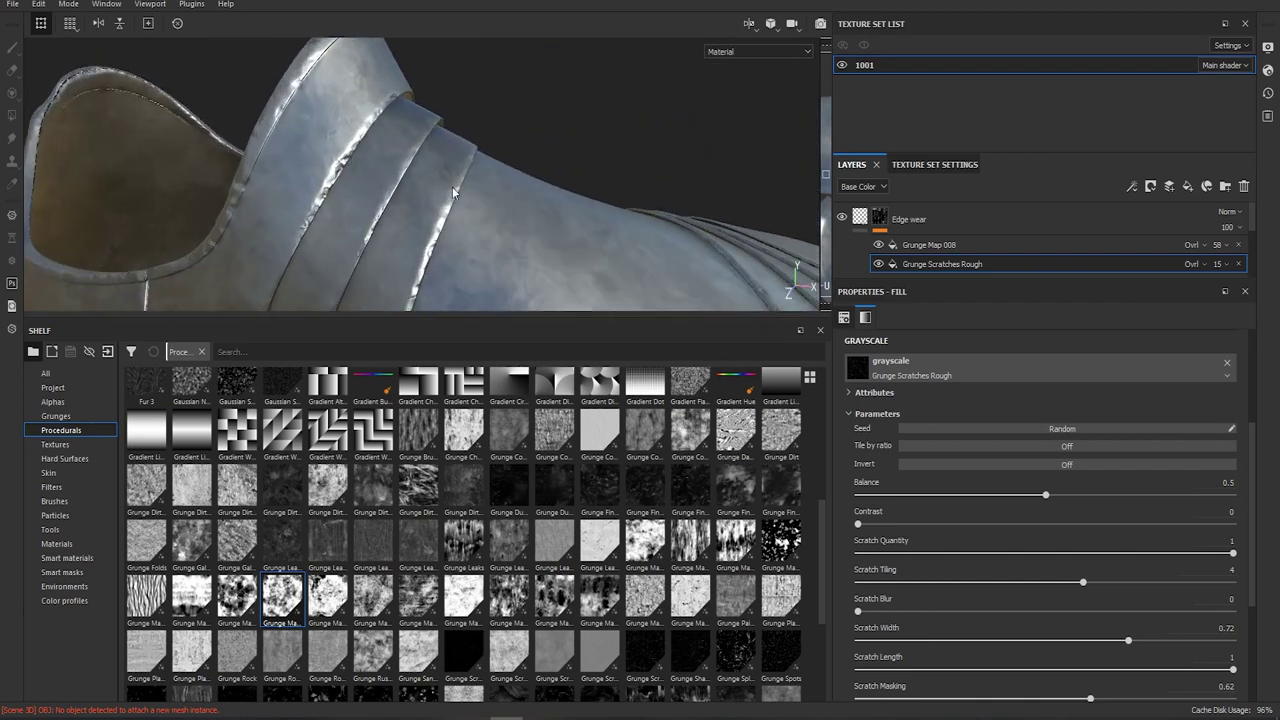
{"action": "left_click_drag", "start_coordinate": [437, 240], "coordinate": [458, 160], "text": "alt"}
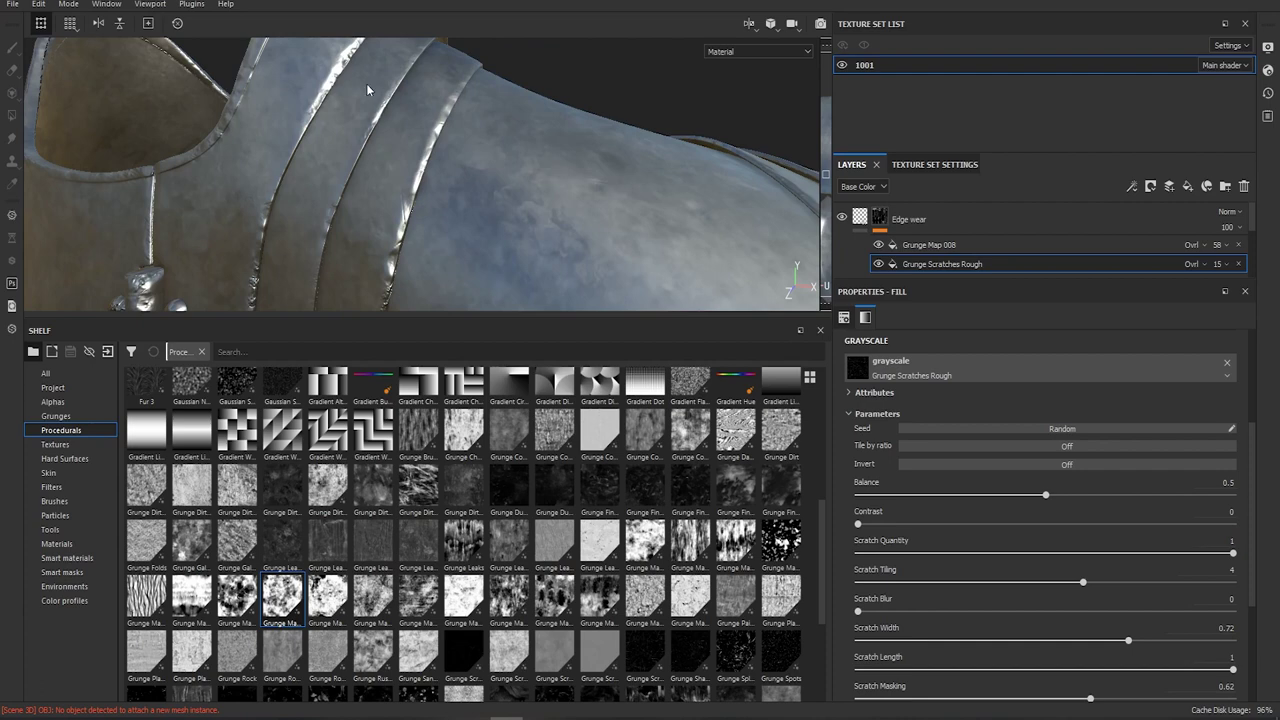
{"action": "left_click_drag", "start_coordinate": [367, 90], "coordinate": [487, 153], "text": "alt"}
Enlarge the layer stack to show more of the mask effects and select the Edge wear layer's mask
{"action": "left_click_drag", "start_coordinate": [925, 152], "coordinate": [925, 91]}
{"action": "left_click", "coordinate": [893, 157]}
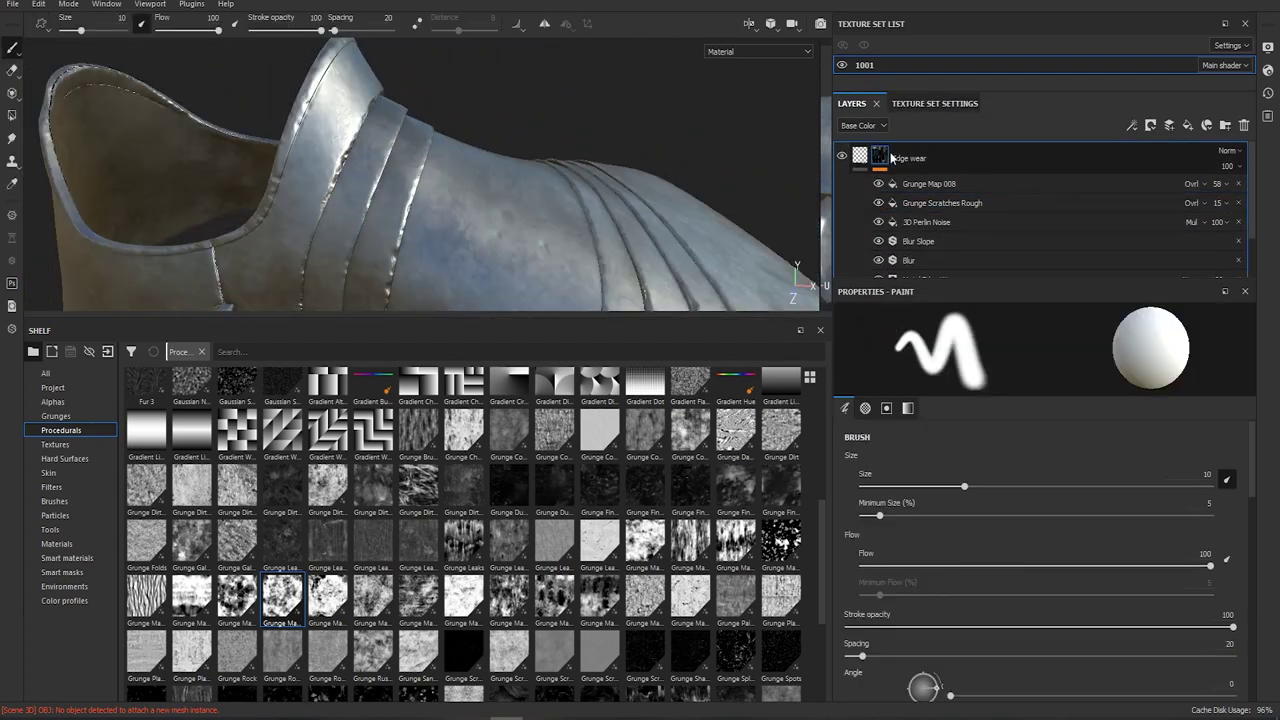
Examine the Edge wear layer's mask in isolation, and check the wear on the straps and hinge in the full material view
{"action": "left_click", "coordinate": [881, 157], "text": "alt"}
{"action": "left_click_drag", "start_coordinate": [507, 207], "coordinate": [581, 180], "text": "alt"}
{"action": "left_click", "coordinate": [859, 155]}
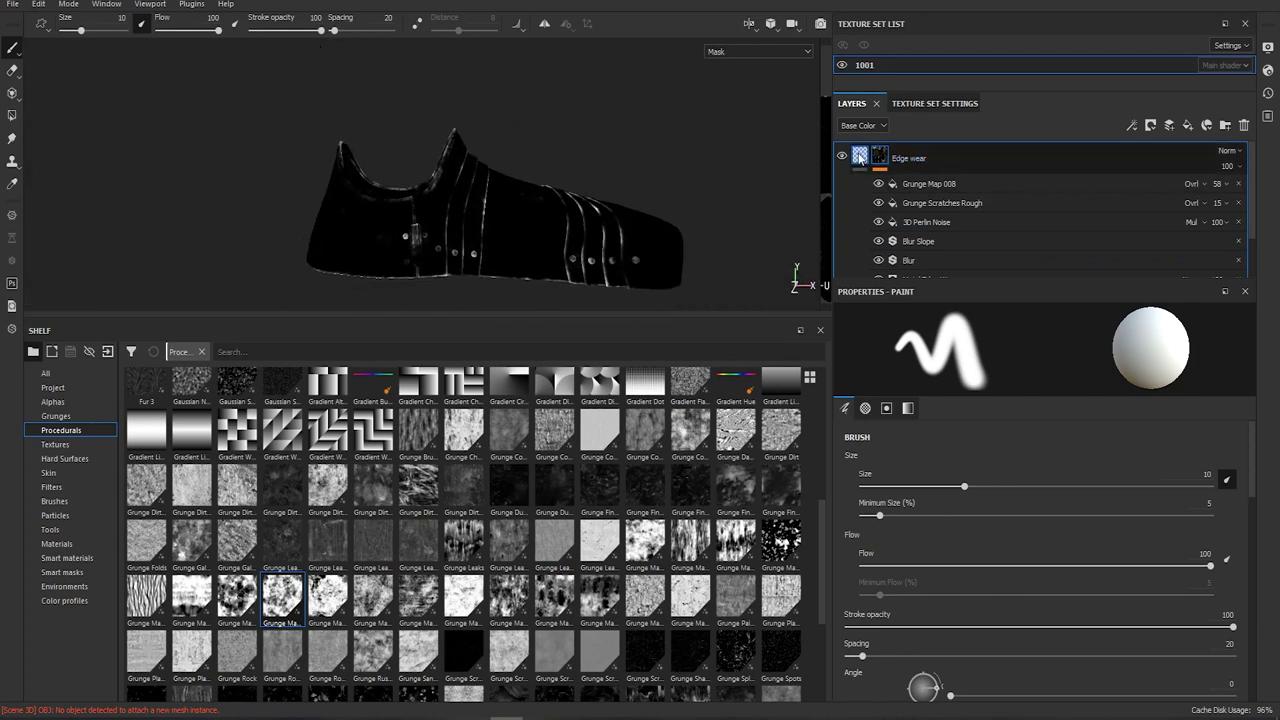
{"action": "left_click_drag", "start_coordinate": [596, 234], "coordinate": [256, 206], "text": "alt"}
{"action": "scroll", "coordinate": [694, 257], "scroll_direction": "up", "scroll_amount": 3}
{"action": "left_click_drag", "start_coordinate": [438, 131], "coordinate": [501, 126], "text": "alt"}
{"action": "left_click_drag", "start_coordinate": [589, 157], "coordinate": [564, 188], "text": "alt"}
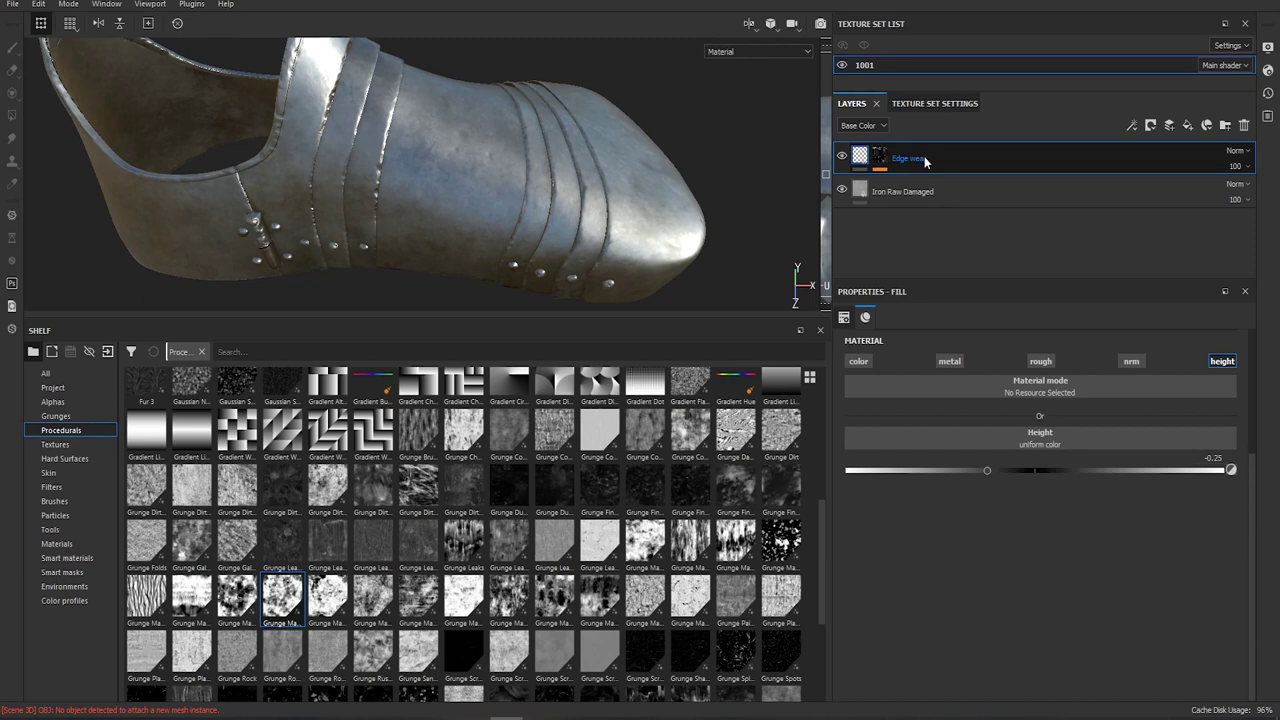
{"action": "left_click_drag", "start_coordinate": [598, 179], "coordinate": [503, 163], "text": "alt"}
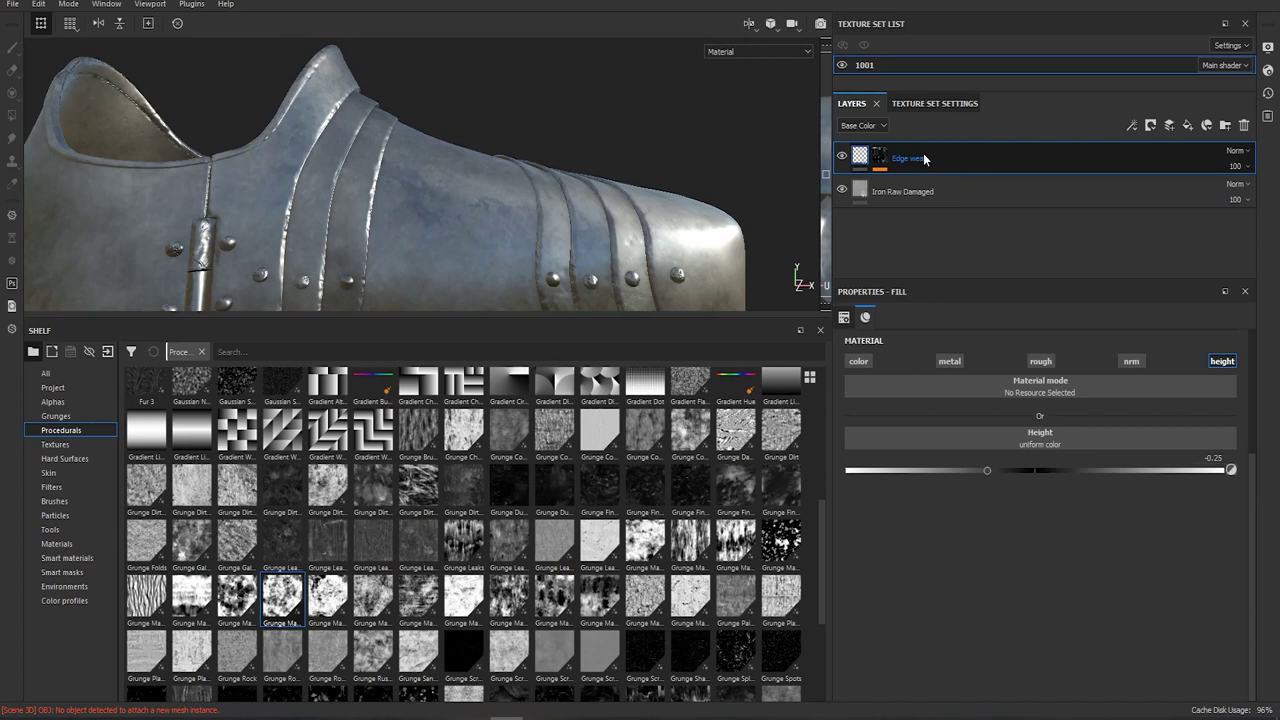
Duplicate the Edge wear layer and check the doubled wear along the sabaton's straps and rim
{"action": "key", "text": "ctrl+d"}
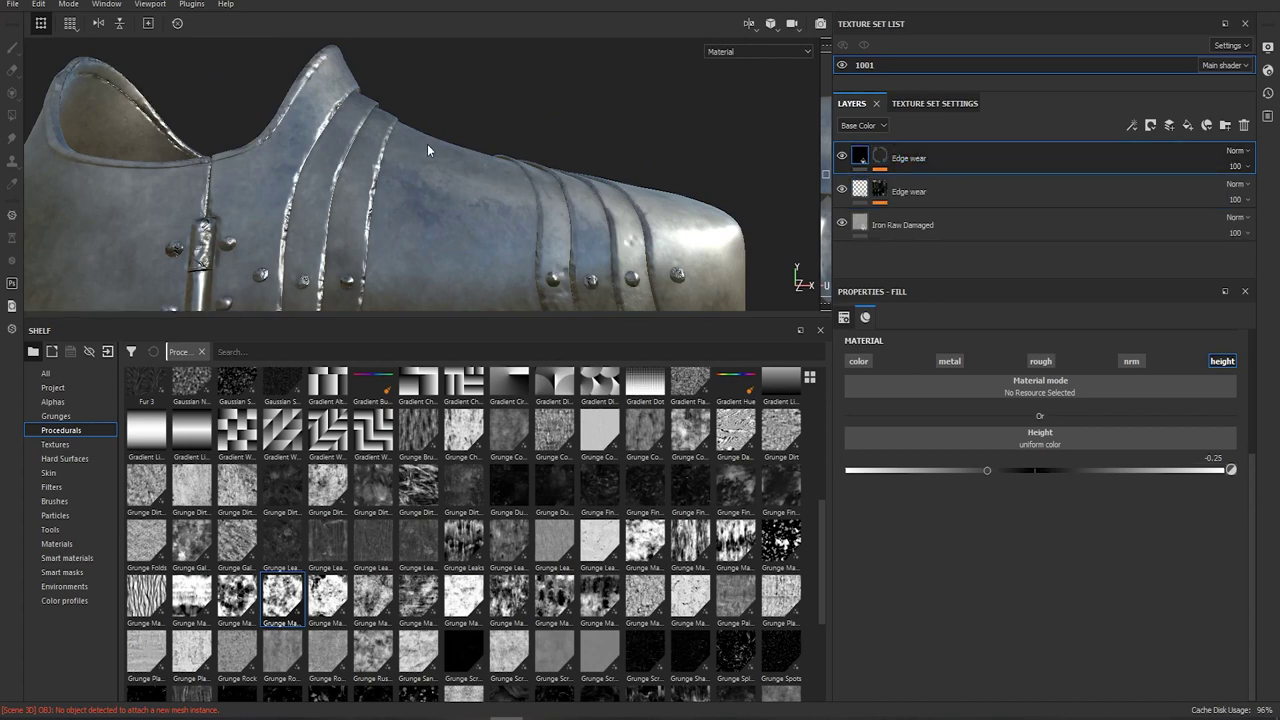
{"action": "left_click_drag", "start_coordinate": [427, 150], "coordinate": [757, 143], "text": "alt"}
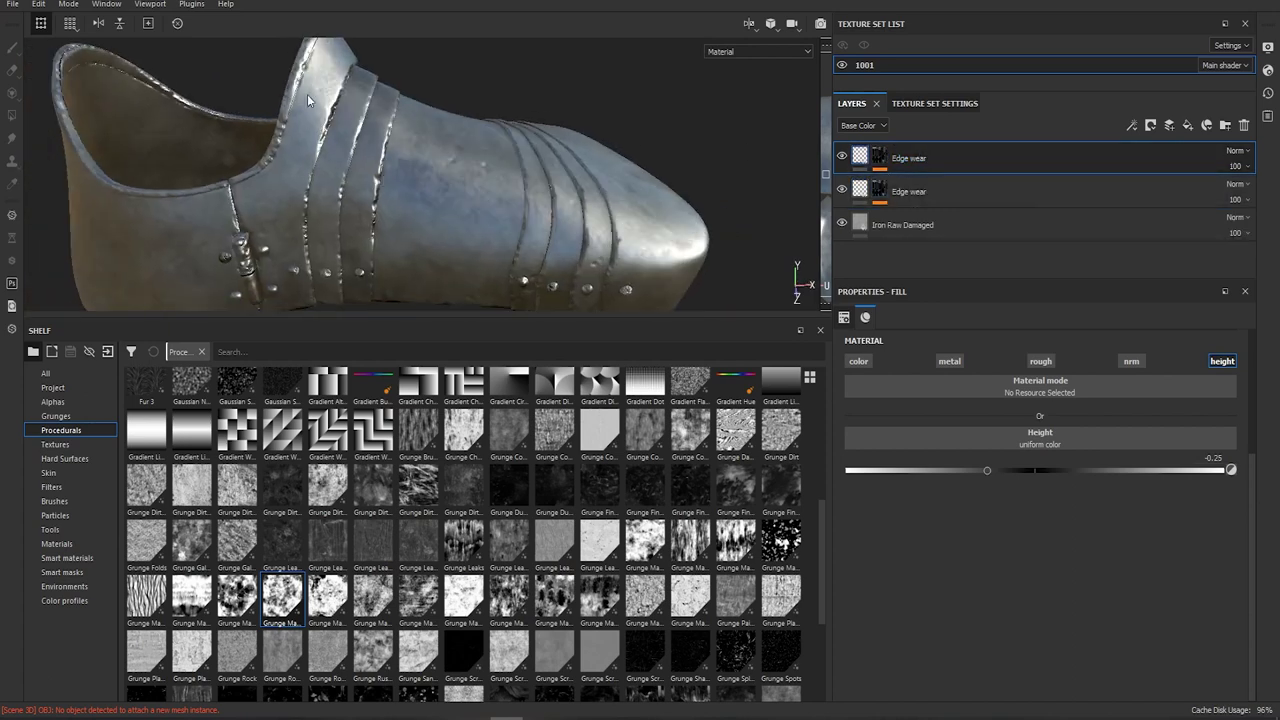
{"action": "left_click", "coordinate": [881, 157]}
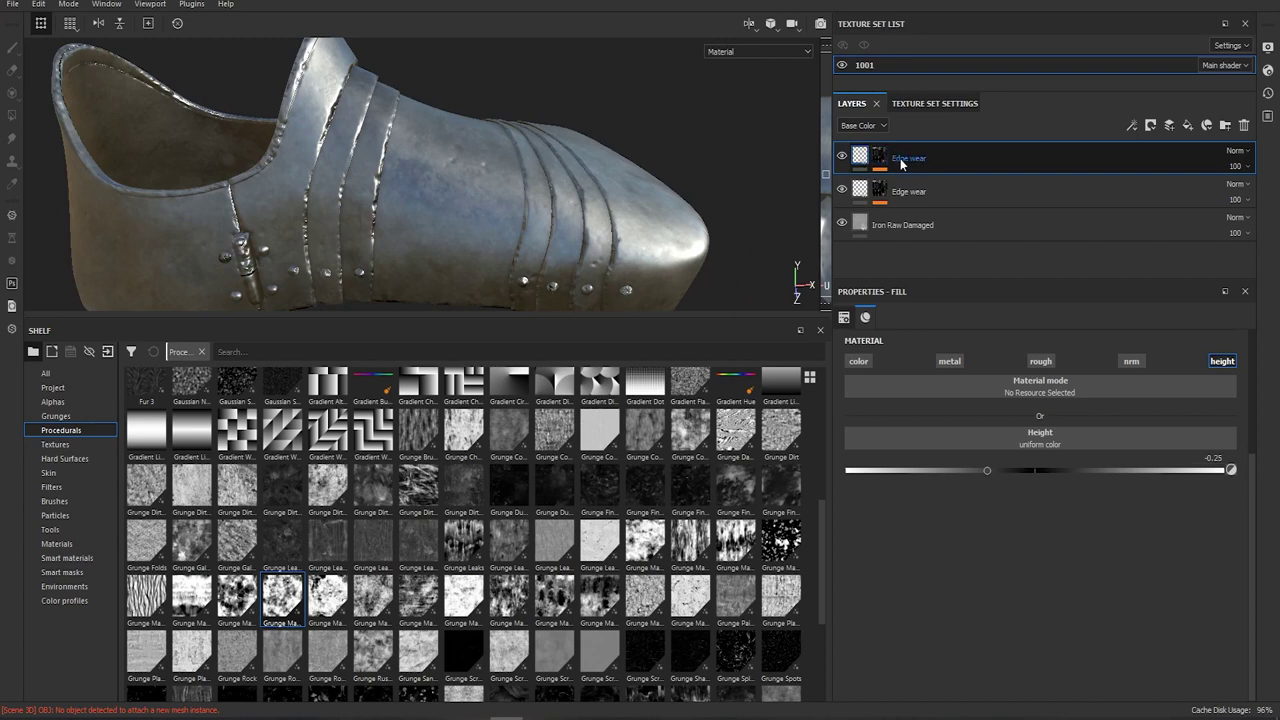
In the upper Edge wear layer's mask, randomize the Metal Edge Wear seed and set the Blur filter's intensity to 1.59
{"action": "left_click", "coordinate": [879, 155], "text": "alt"}
{"action": "scroll", "coordinate": [950, 234], "scroll_direction": "down", "scroll_amount": 1}
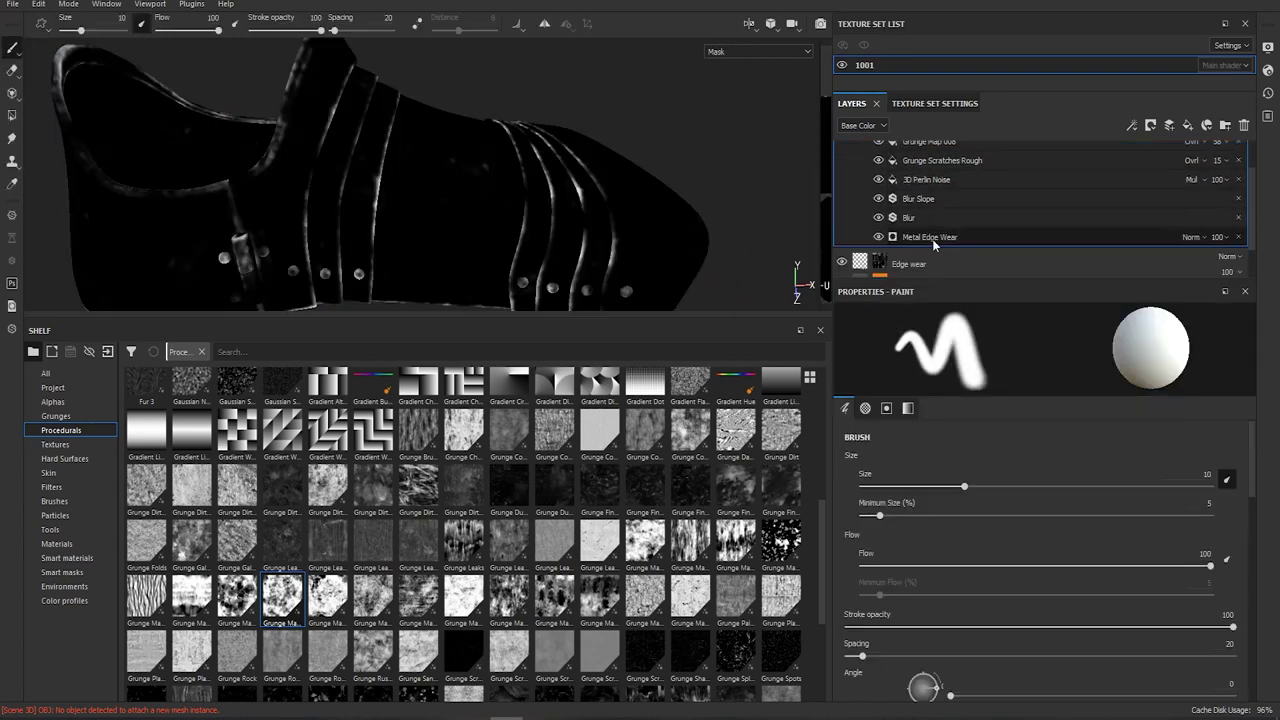
{"action": "left_click", "coordinate": [932, 237]}
{"action": "left_click", "coordinate": [928, 217]}
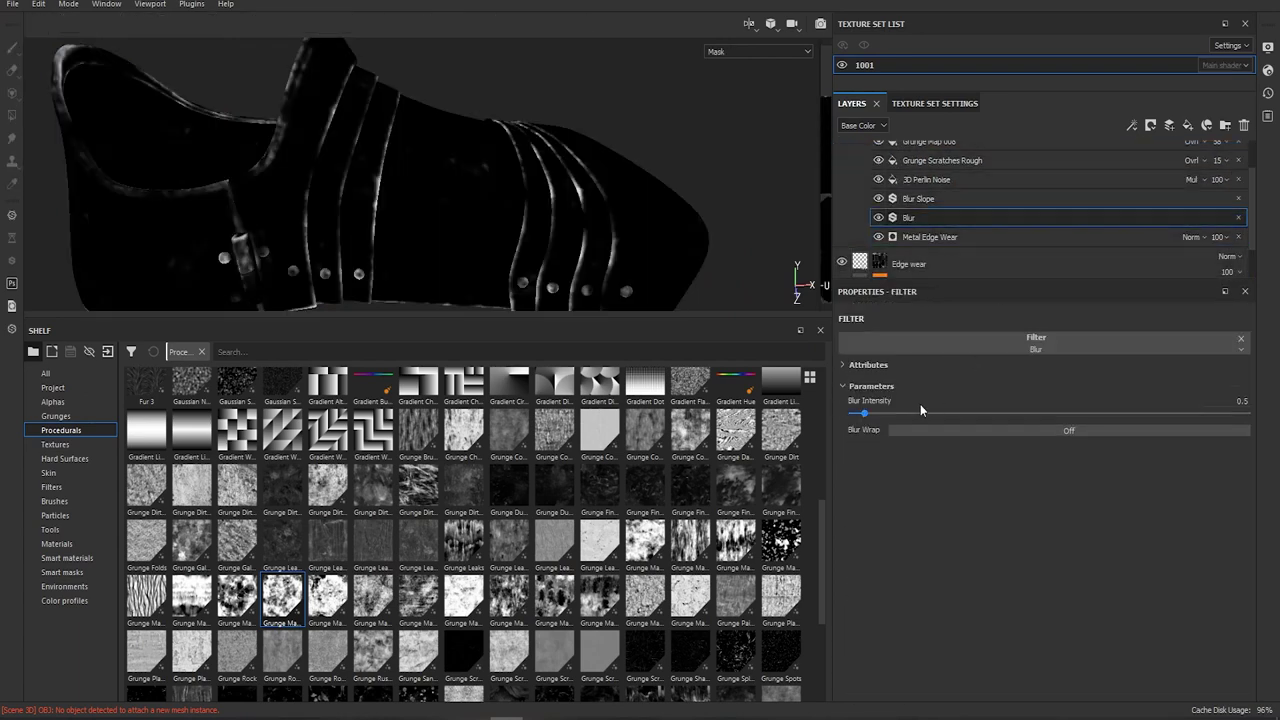
{"action": "left_click", "coordinate": [926, 240]}
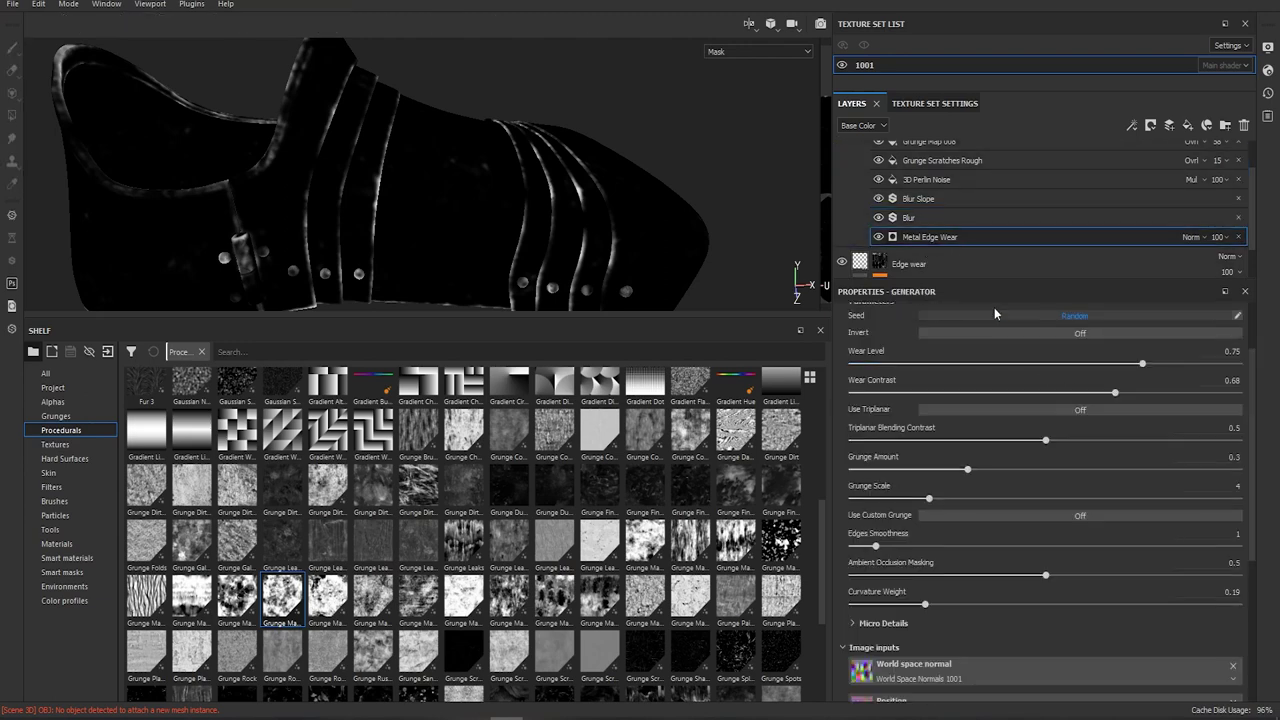
{"action": "left_click", "coordinate": [924, 219]}
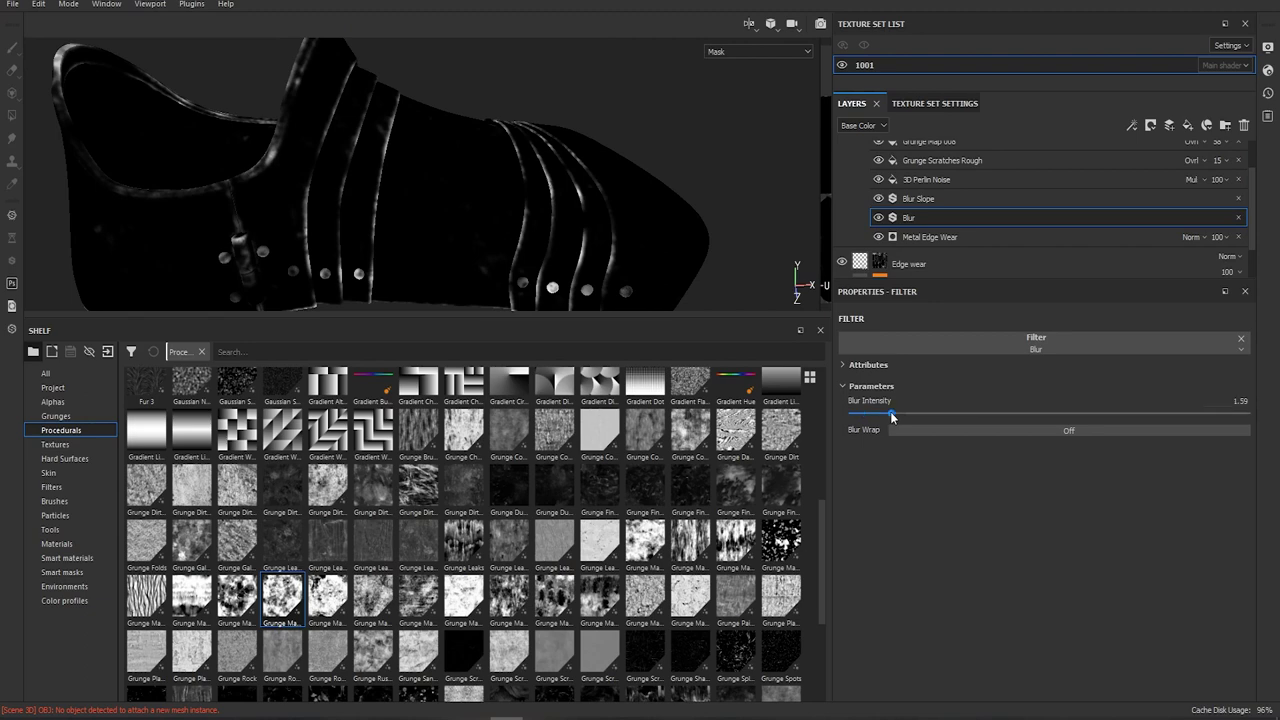
{"action": "left_click_drag", "start_coordinate": [892, 416], "coordinate": [911, 414]}
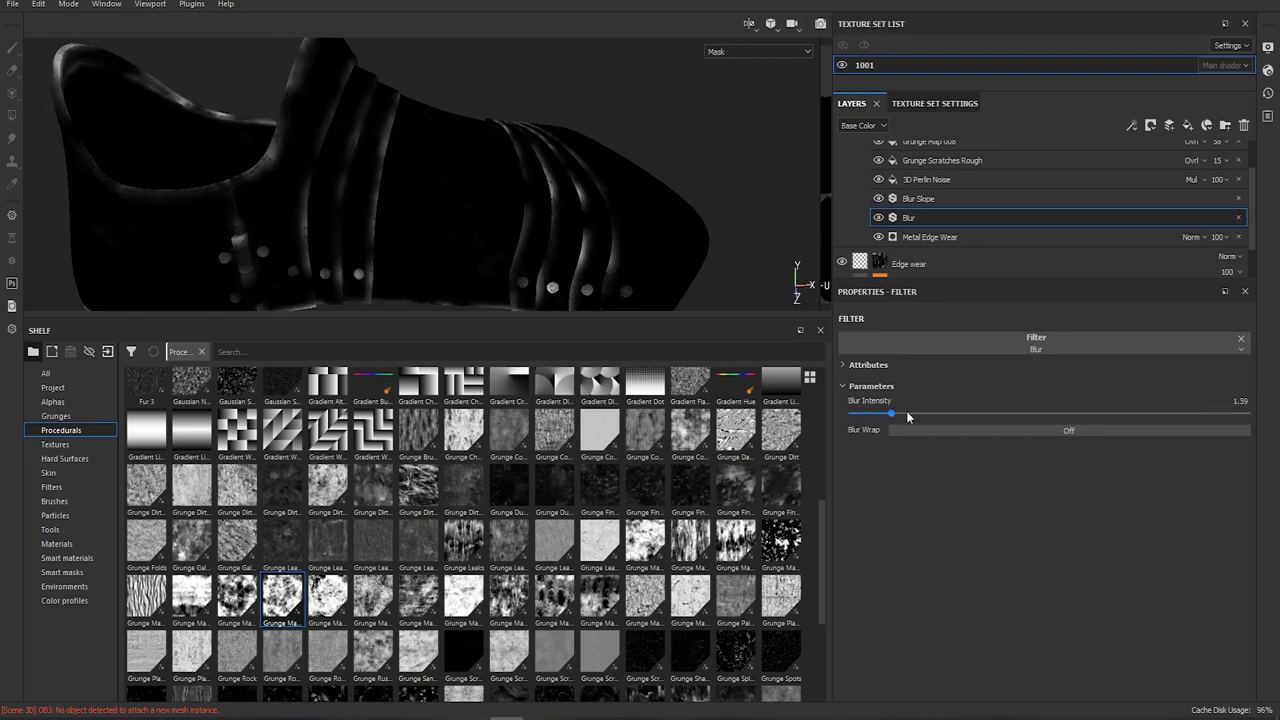
Randomize the seeds of the upper mask's 3D Perlin Noise, Grunge Scratches Rough and Grunge Map 008 fills
{"action": "left_click", "coordinate": [937, 198]}
{"action": "left_click", "coordinate": [930, 179]}
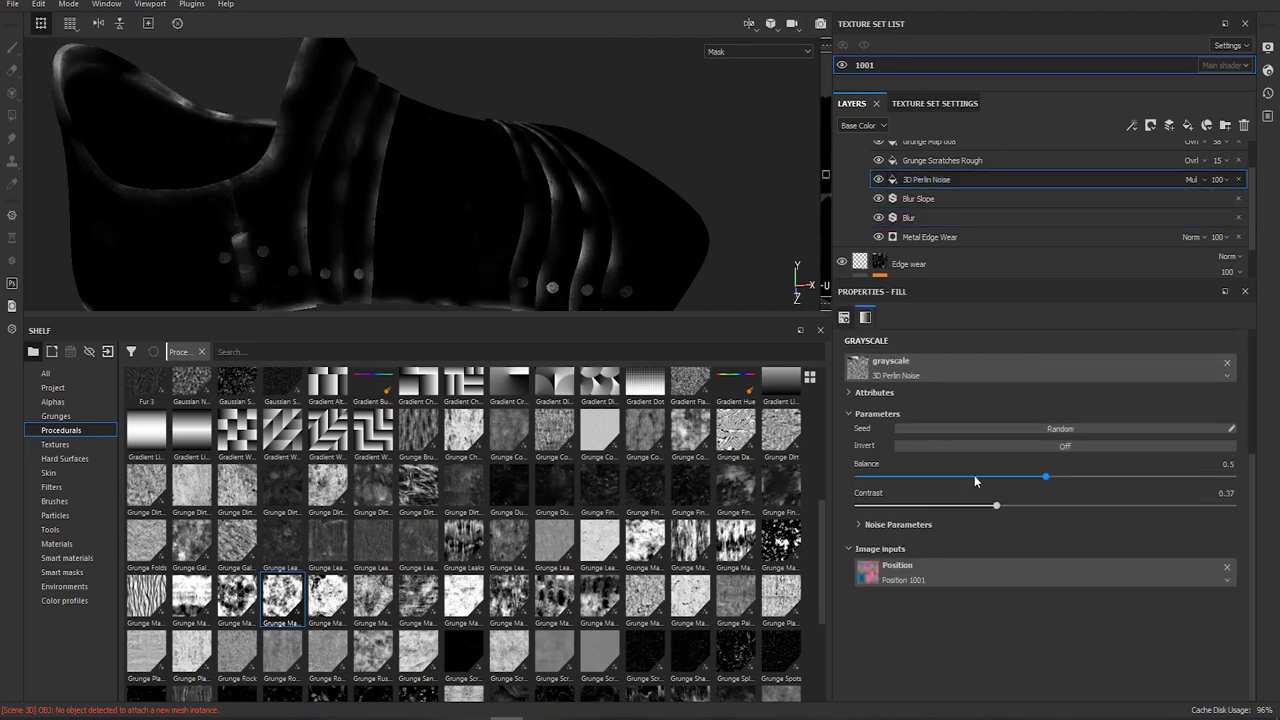
{"action": "left_click", "coordinate": [1034, 428]}
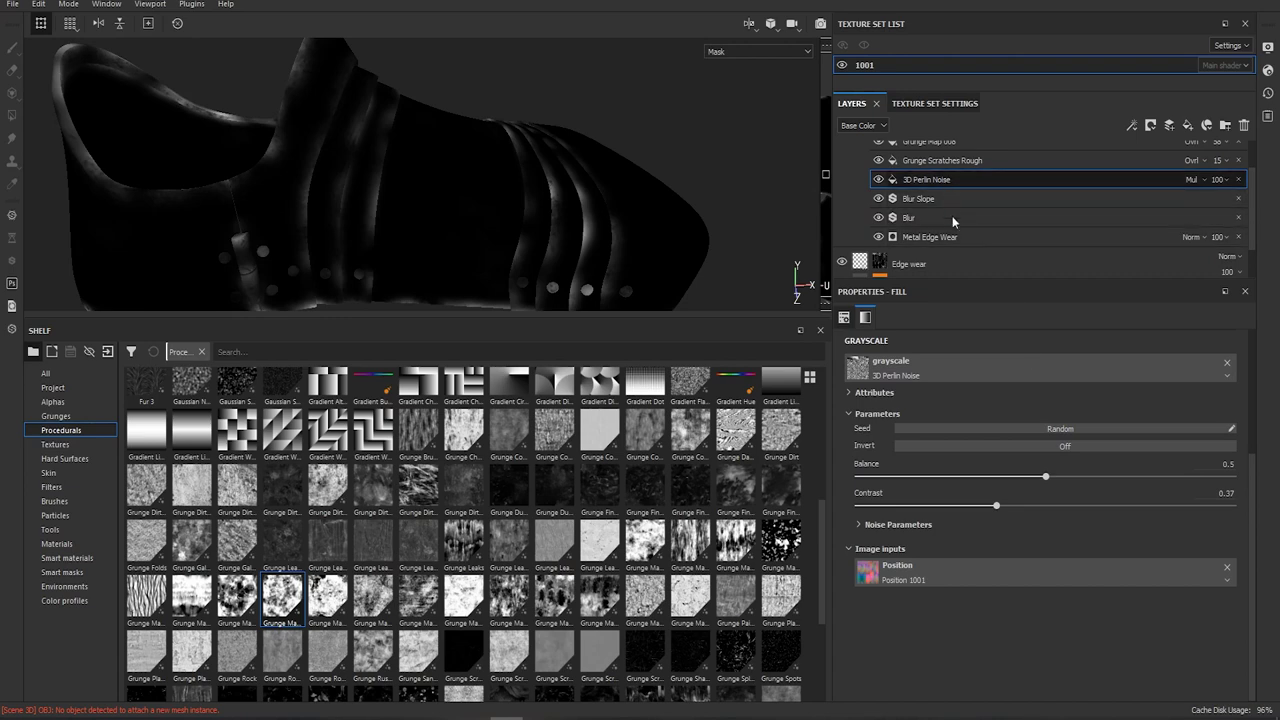
{"action": "left_click", "coordinate": [935, 158]}
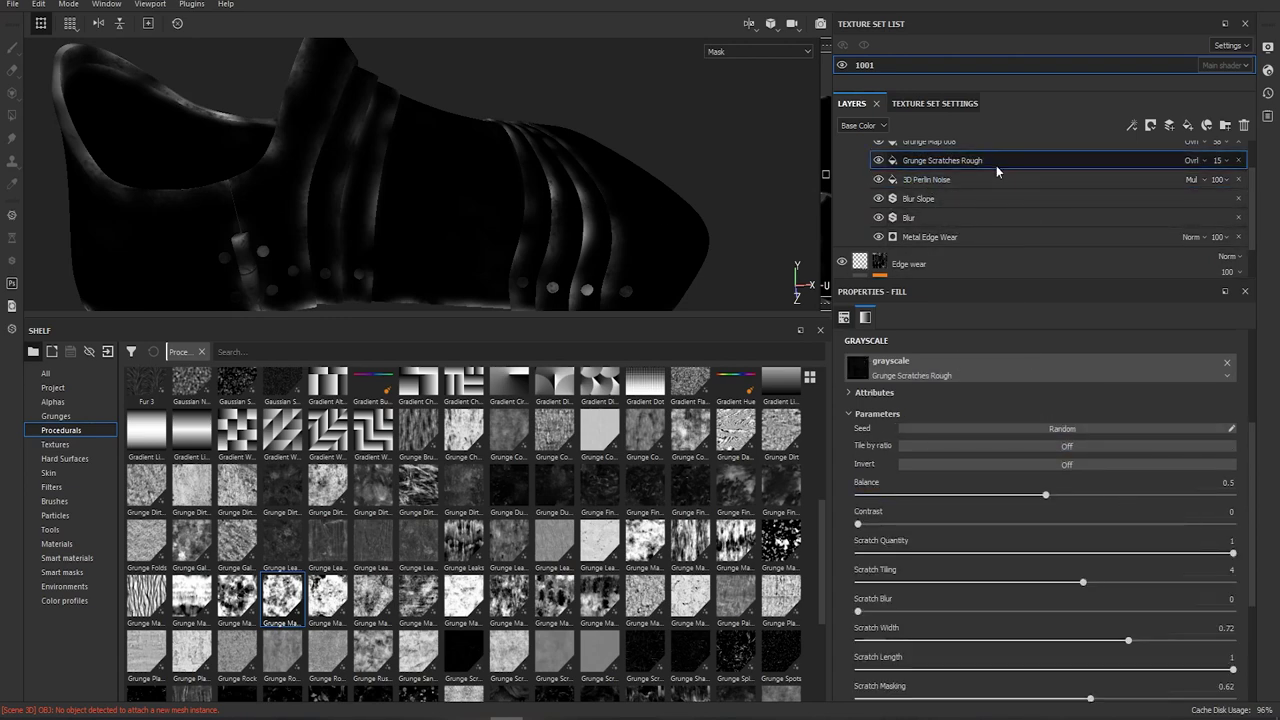
{"action": "scroll", "coordinate": [939, 194], "scroll_direction": "up", "scroll_amount": 2}
{"action": "left_click", "coordinate": [947, 186]}
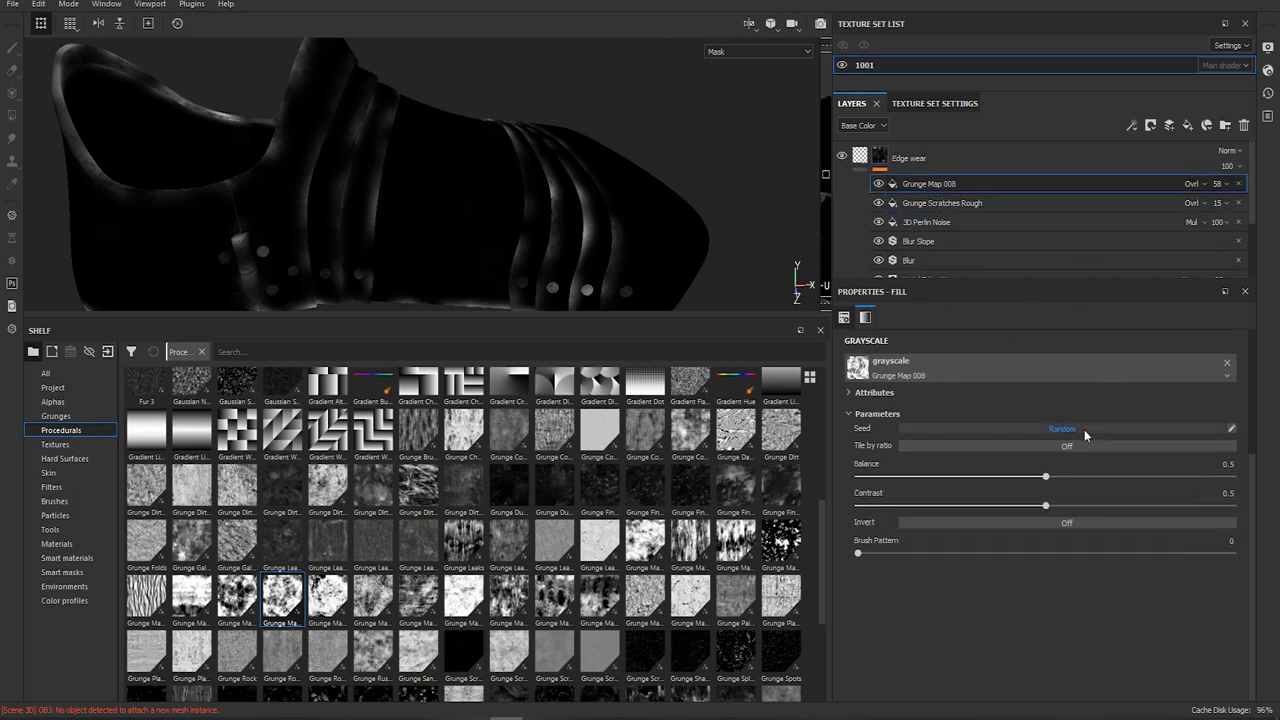
Return to the full material view and inspect the layered edge wear on the ankle straps and opening rim
{"action": "left_click", "coordinate": [860, 156]}
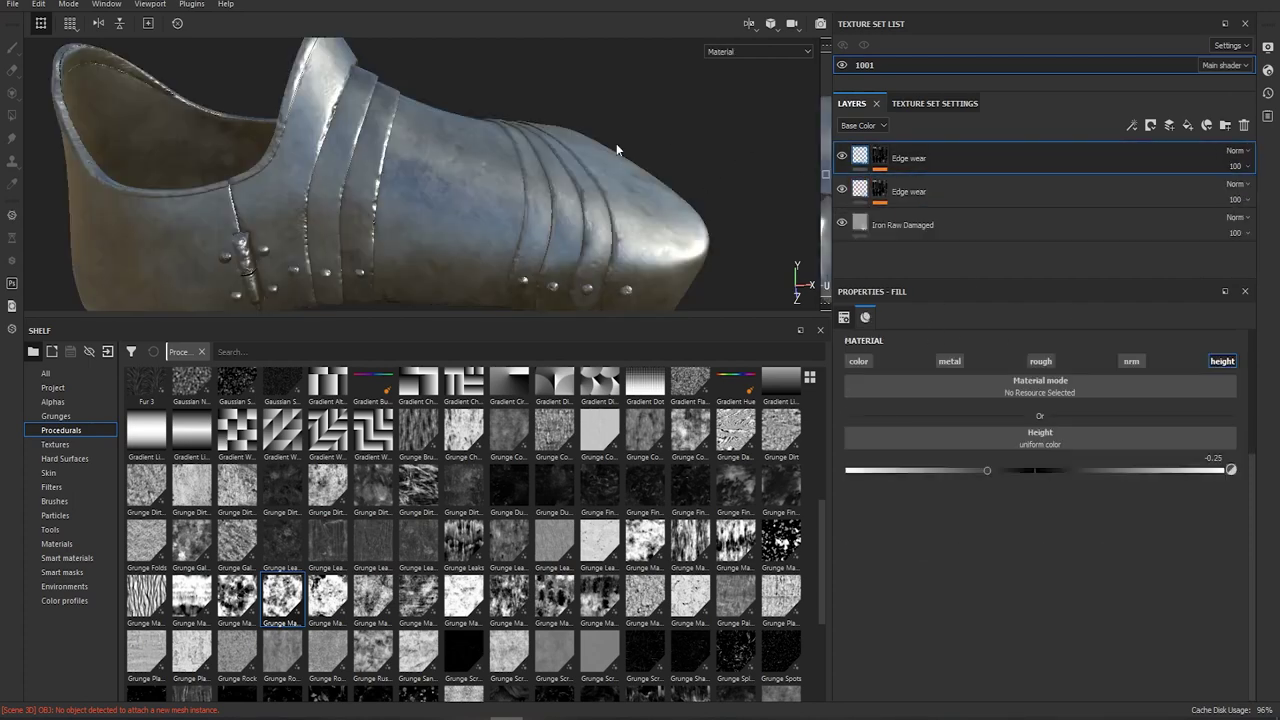
{"action": "left_click_drag", "start_coordinate": [616, 143], "coordinate": [554, 214], "text": "alt"}
{"action": "left_click_drag", "start_coordinate": [690, 172], "coordinate": [300, 180], "text": "alt"}
{"action": "left_click_drag", "start_coordinate": [620, 170], "coordinate": [536, 175], "text": "alt"}
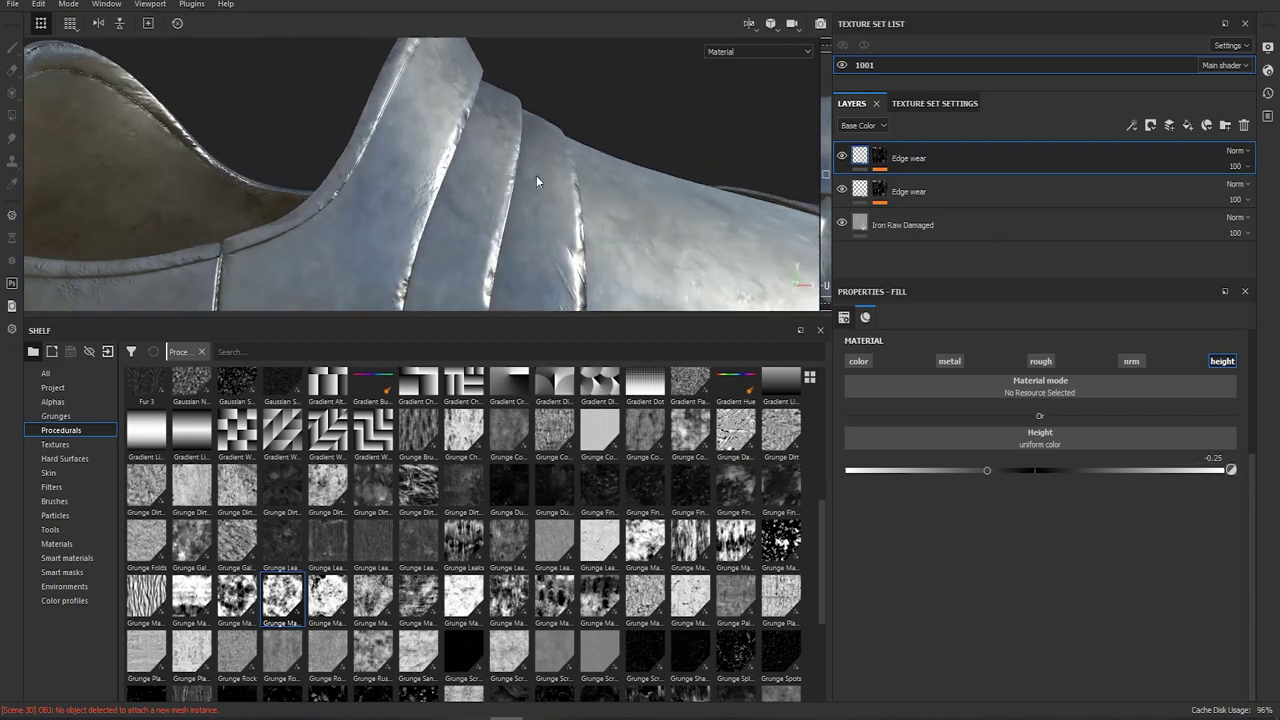